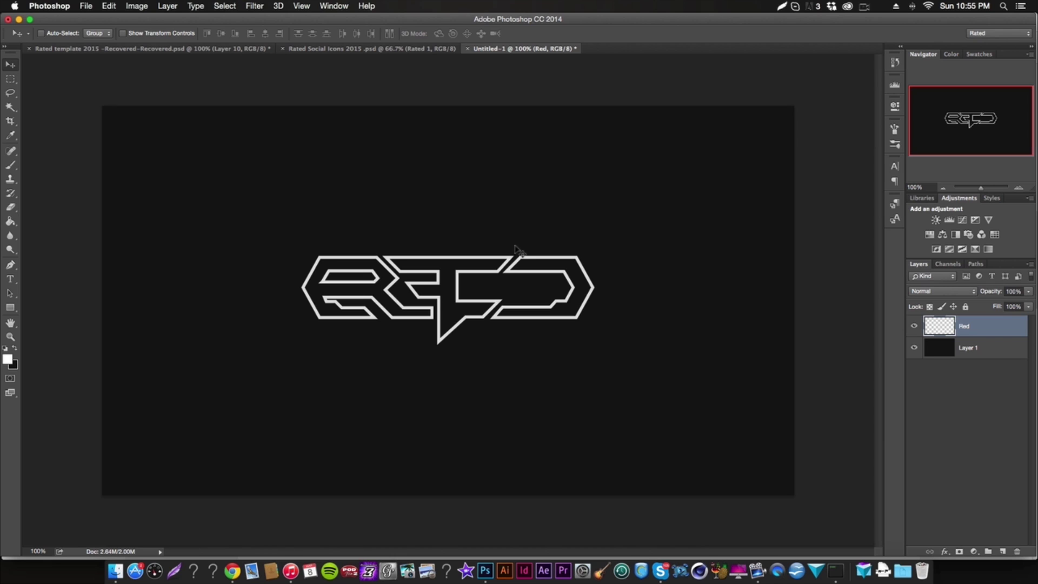
Step: Open RATED-BANNER-.png as a reference image
click(88, 7)
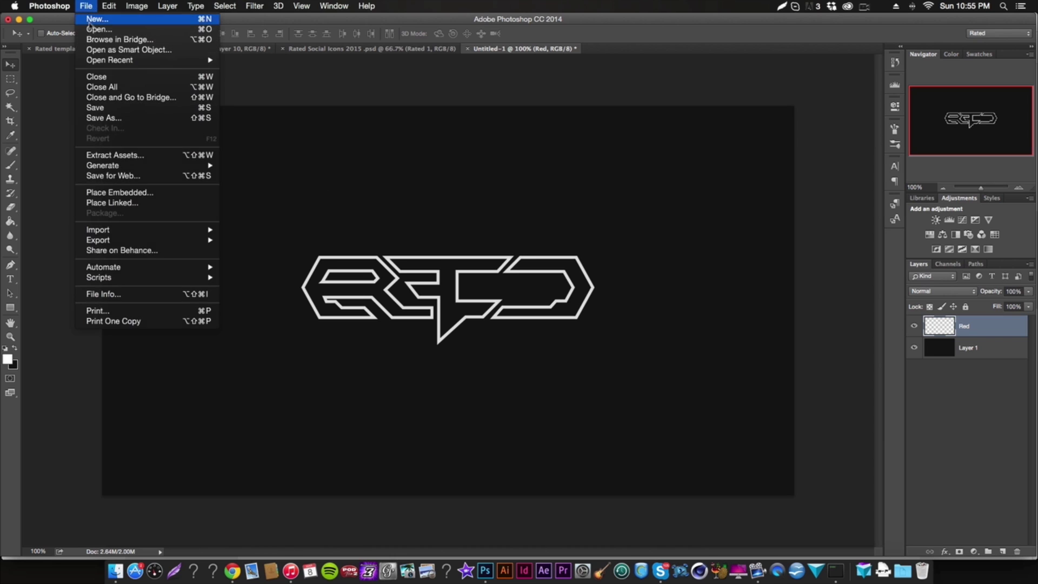
click(95, 30)
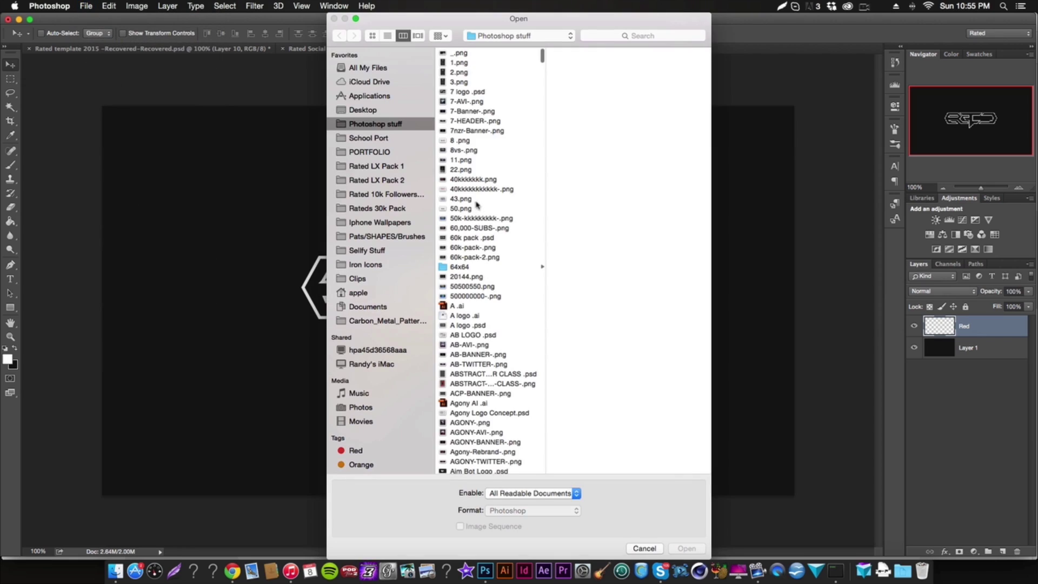
scroll(495, 204, down, 15)
scroll(496, 204, down, 20)
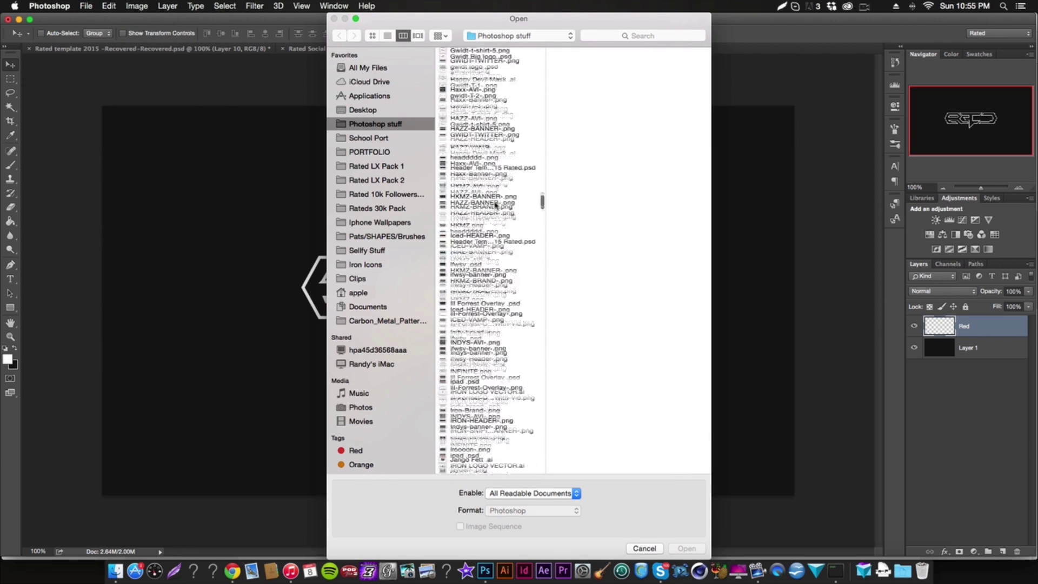
click(496, 256)
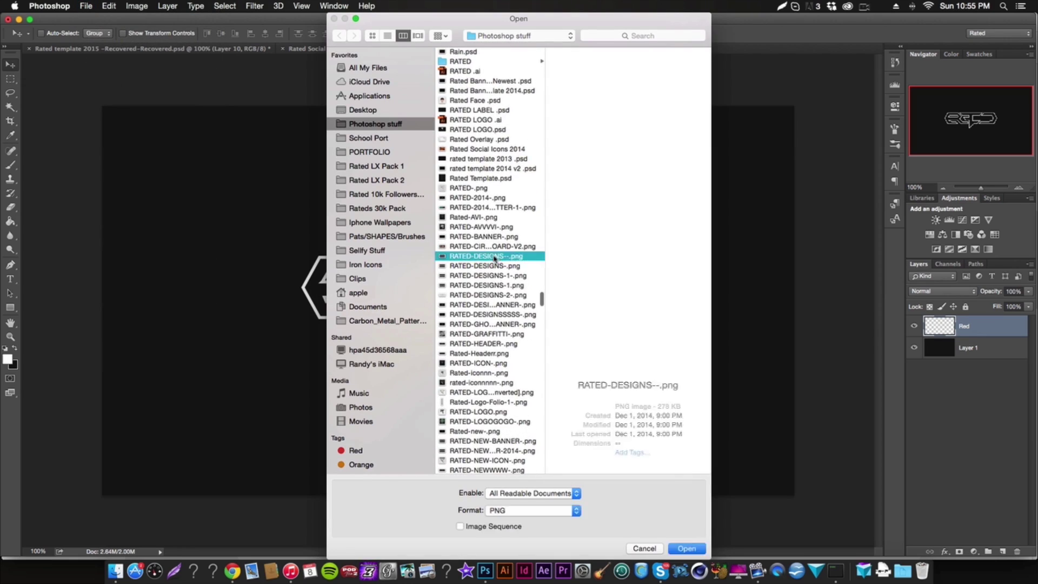
click(507, 238)
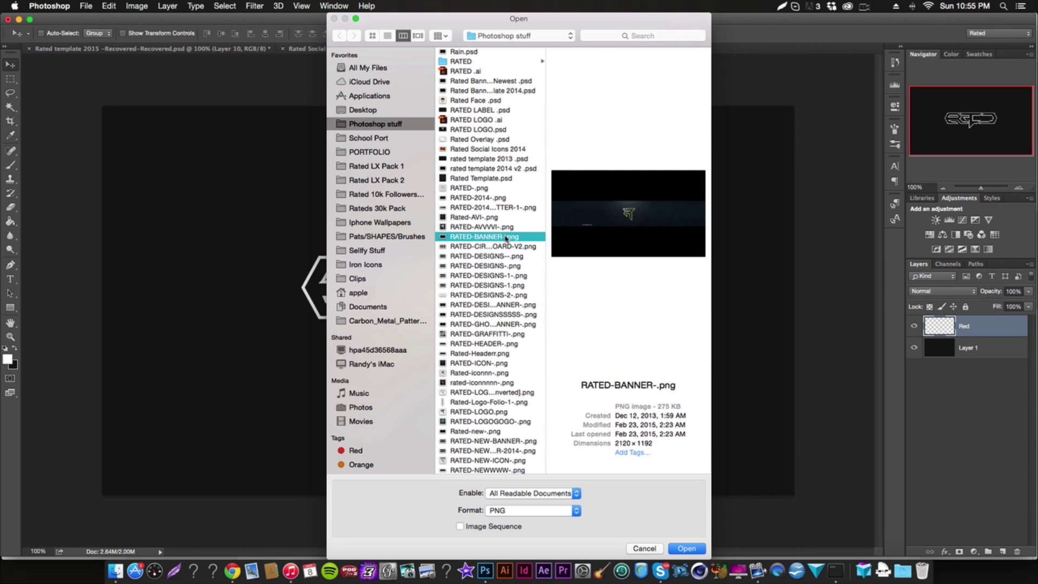
double_click(506, 238)
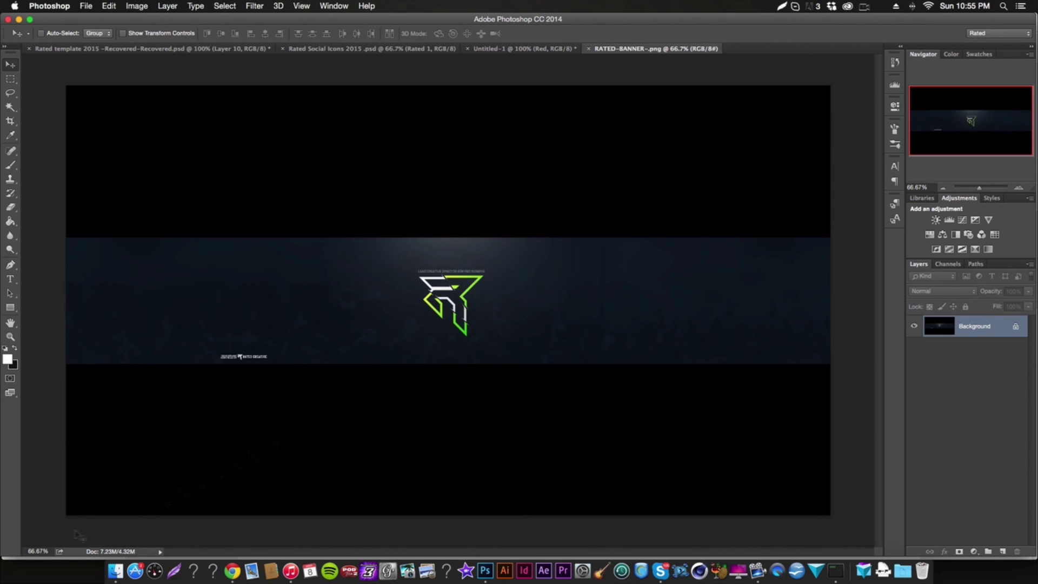
Step: View the banner reference at 100% zoom, look it over, then close it
click(53, 550)
text(100)
key(Return)
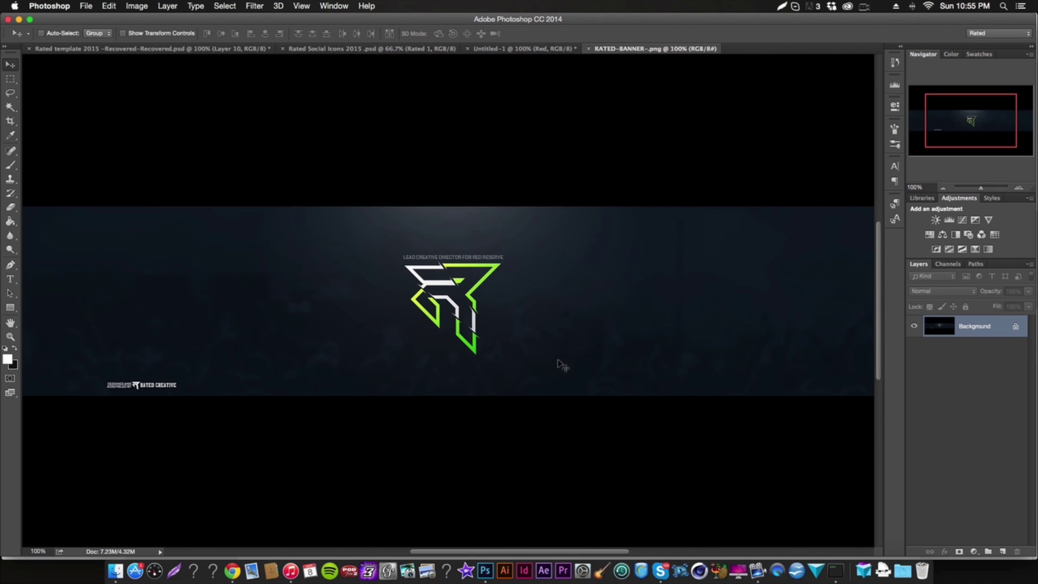
scroll(420, 364, left, 5)
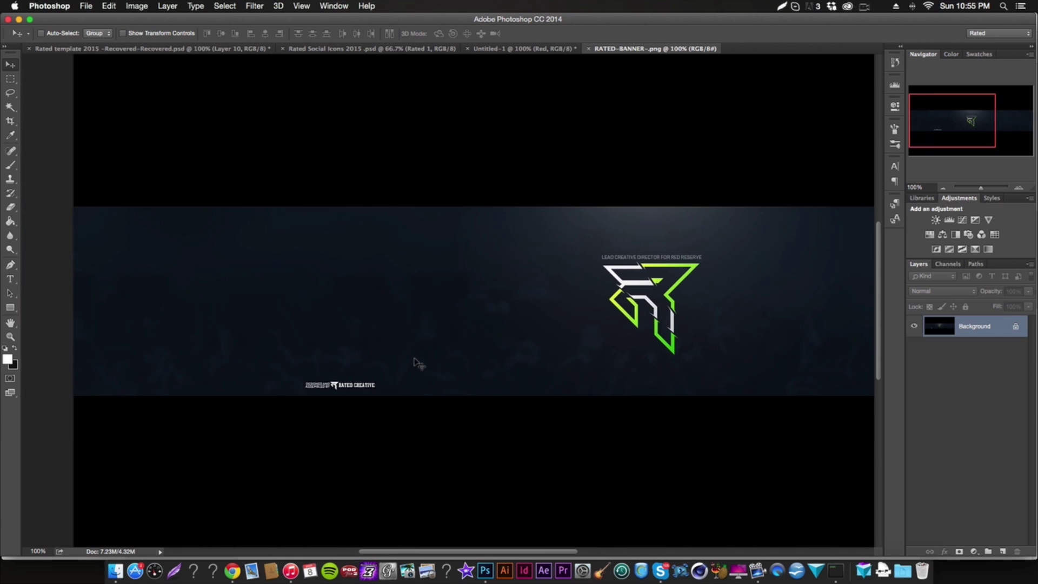
scroll(420, 364, right, 10)
scroll(422, 364, left, 6)
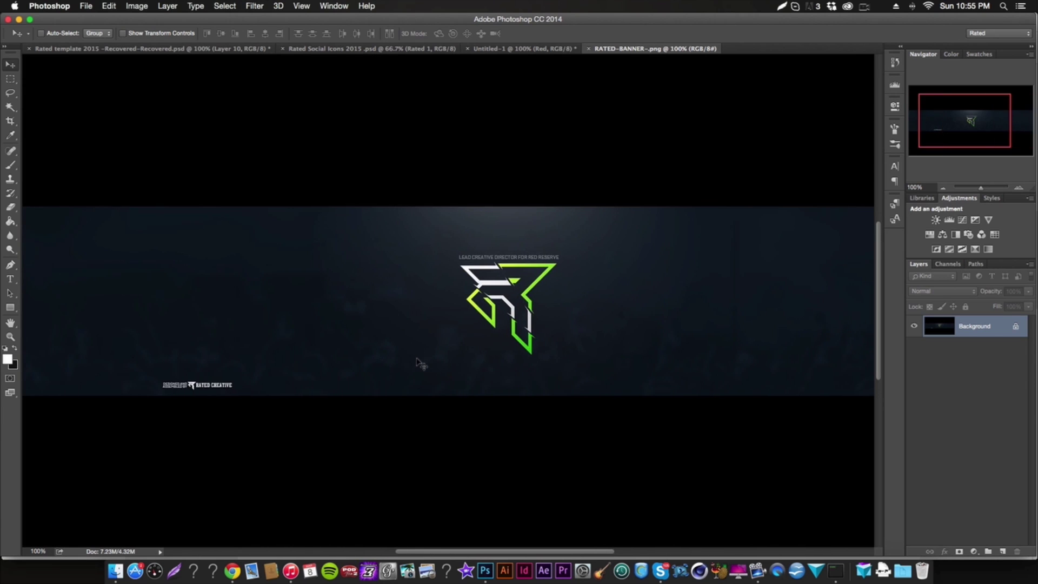
scroll(415, 364, right, 3)
scroll(414, 363, up, 2)
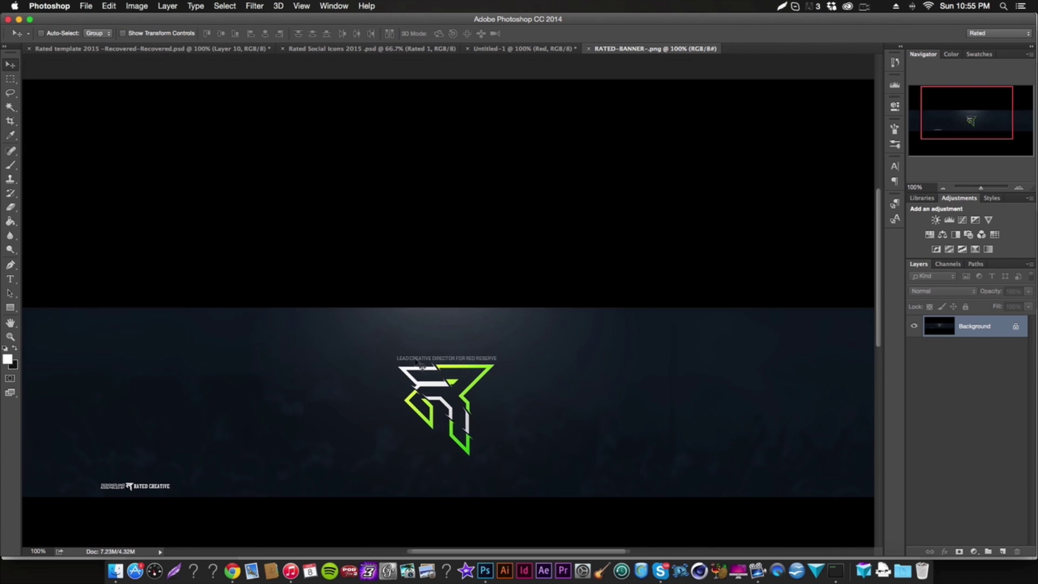
scroll(417, 364, down, 2)
scroll(418, 365, up, 2)
scroll(421, 367, down, 2)
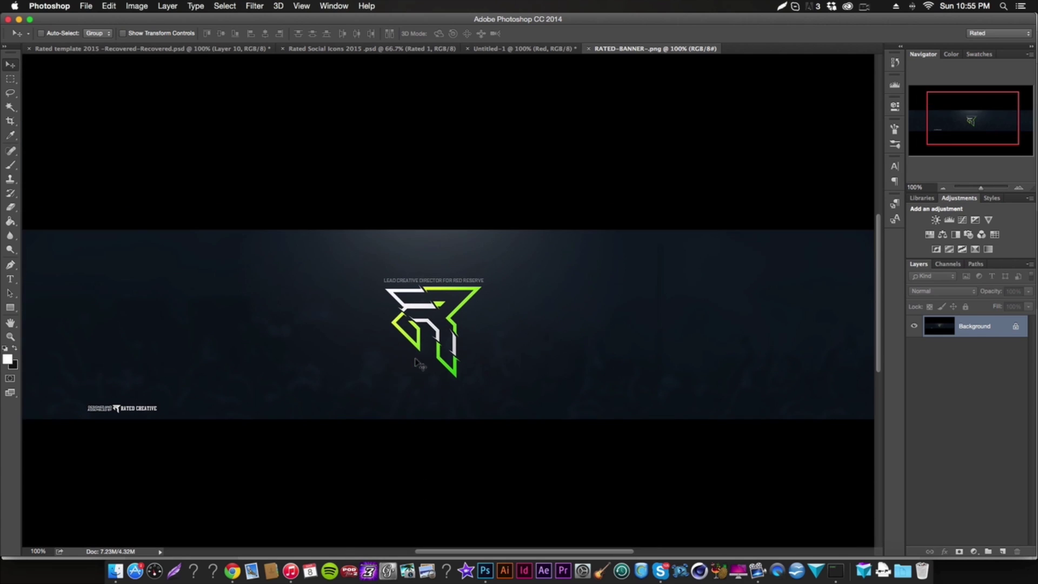
scroll(420, 364, left, 1)
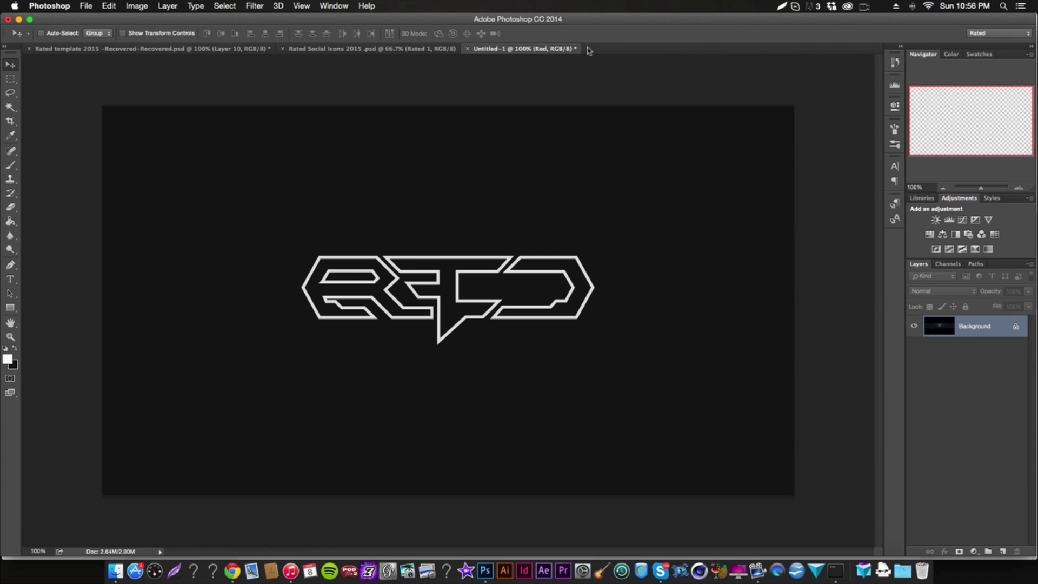
click(589, 49)
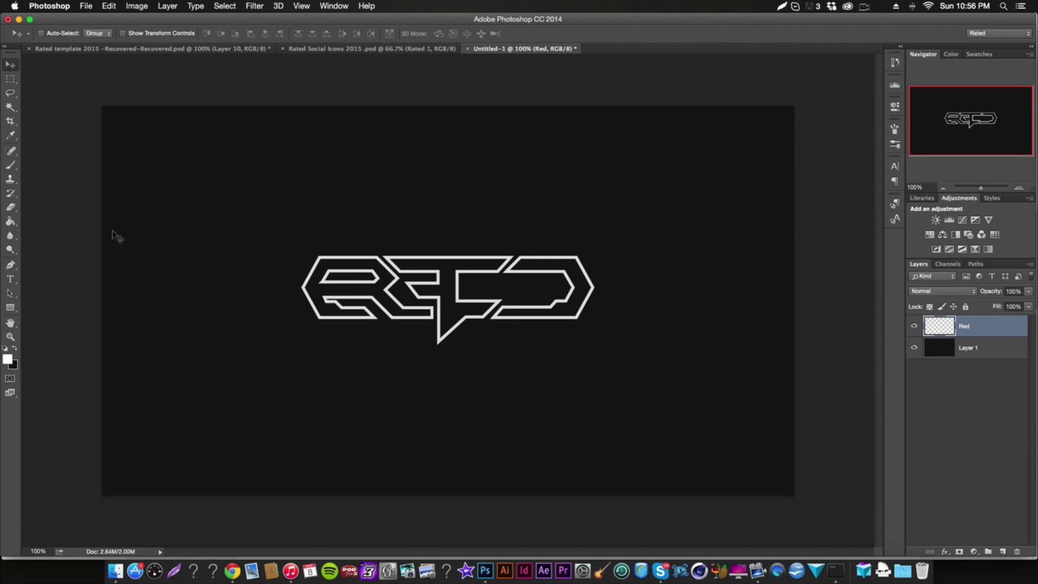
Step: With the Pen tool, begin tracing anchor points around the top of the logo's centre
click(10, 264)
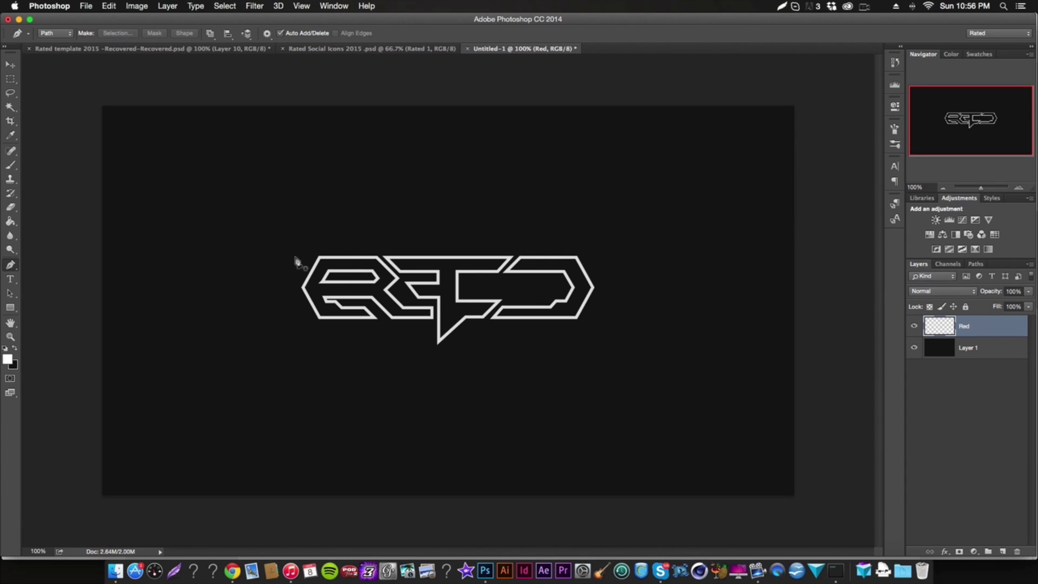
click(915, 327)
click(915, 326)
click(487, 318)
click(511, 297)
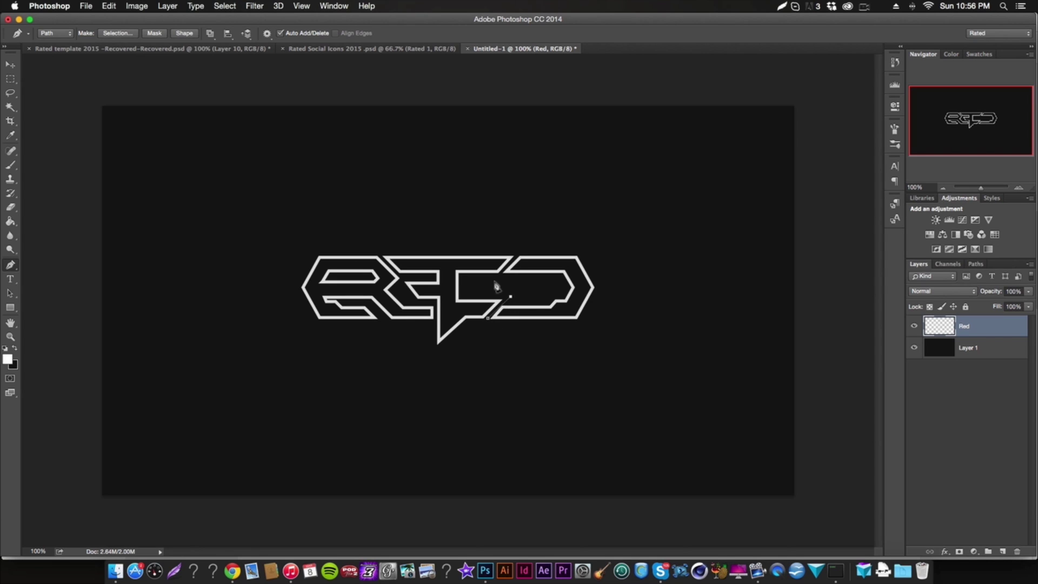
click(500, 275)
click(532, 236)
click(386, 244)
click(380, 256)
Step: Finish the path down through the logo, close it, and add a new layer above Red
click(402, 278)
click(402, 291)
click(429, 304)
click(436, 304)
click(436, 359)
click(504, 387)
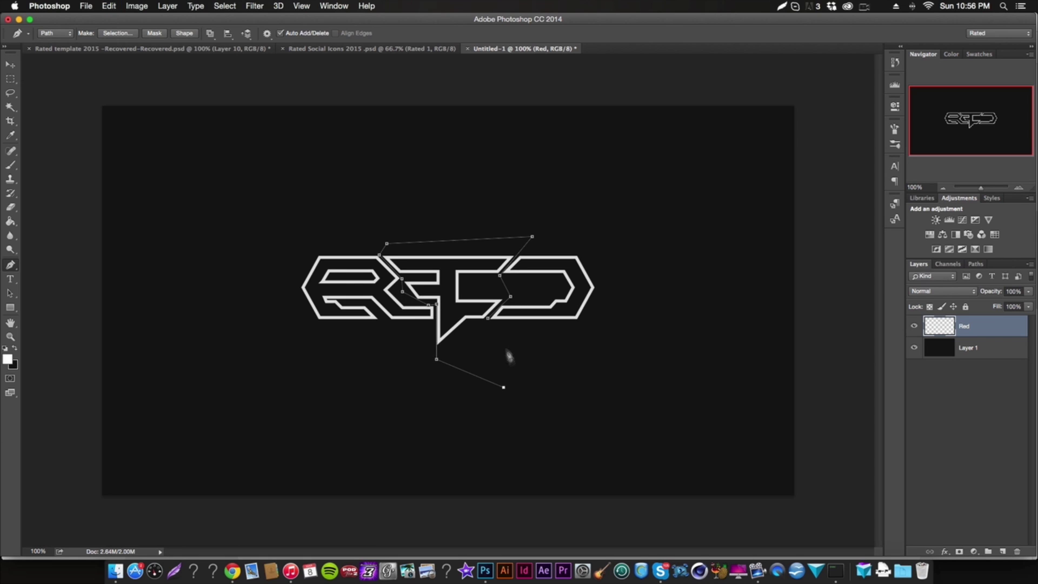
click(488, 320)
click(1003, 551)
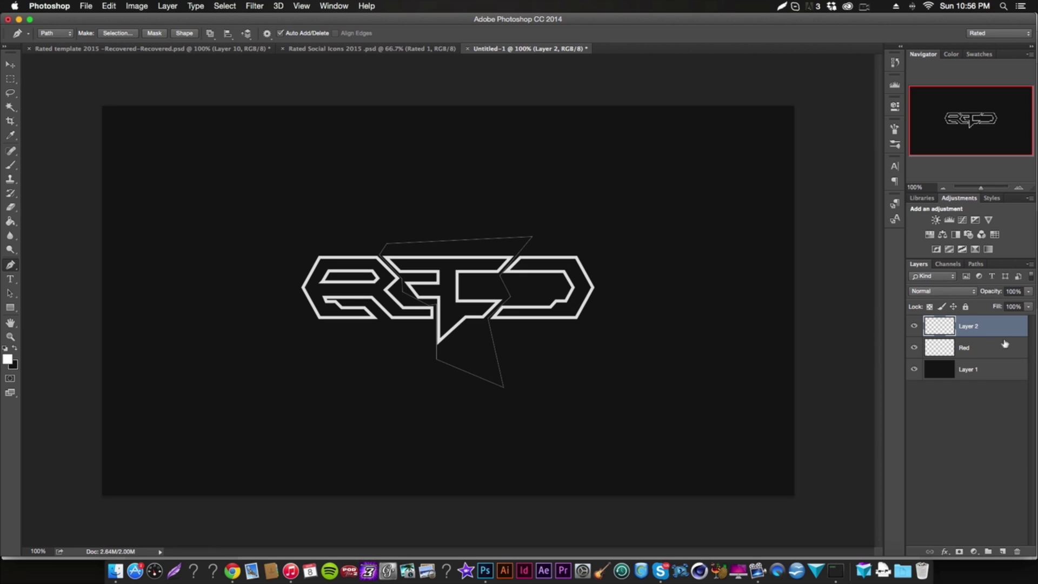
right_click(619, 321)
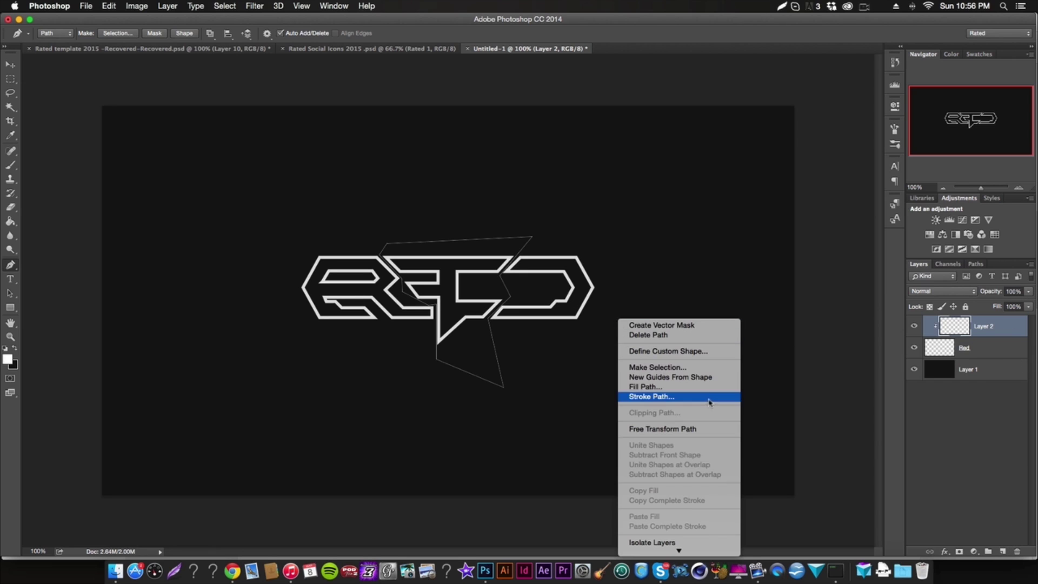
Step: Turn the path into a selection and invert it to everything outside the slice
click(703, 367)
click(582, 225)
click(279, 6)
mouse_move(225, 6)
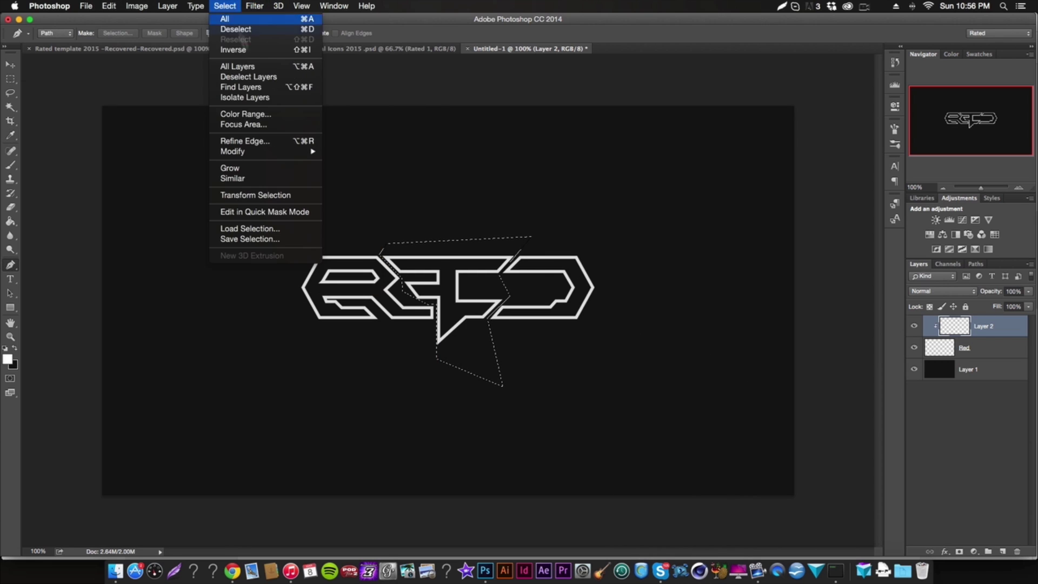
click(238, 49)
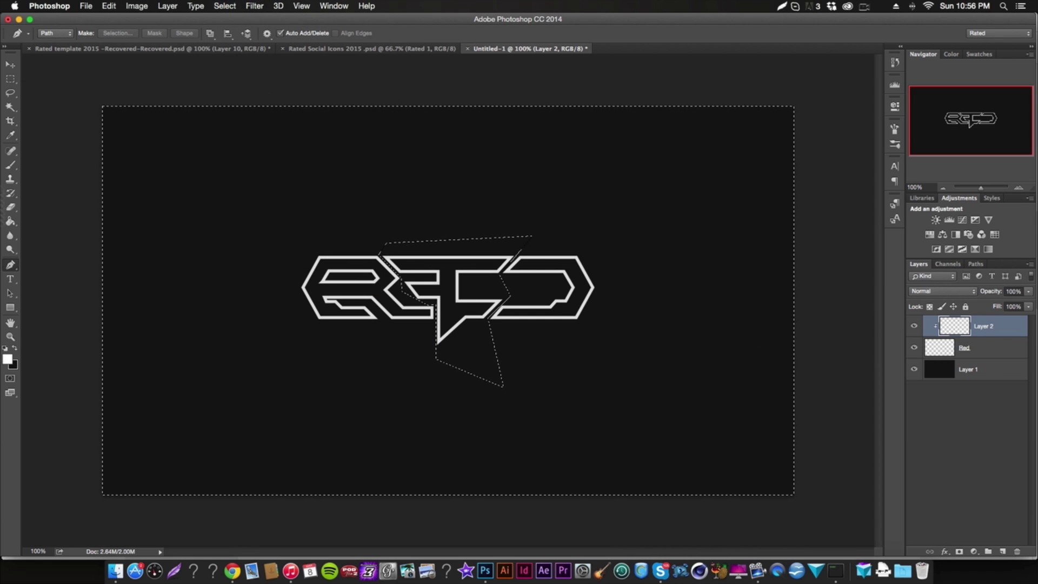
Step: Set a blue foreground colour and switch to the Rectangular Marquee tool
click(7, 359)
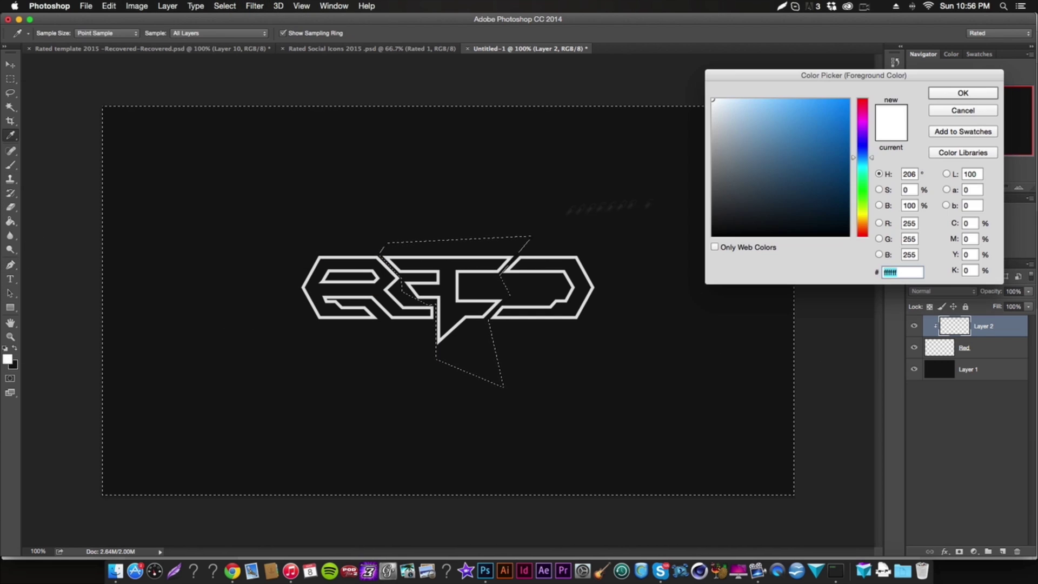
drag(839, 133, 828, 128)
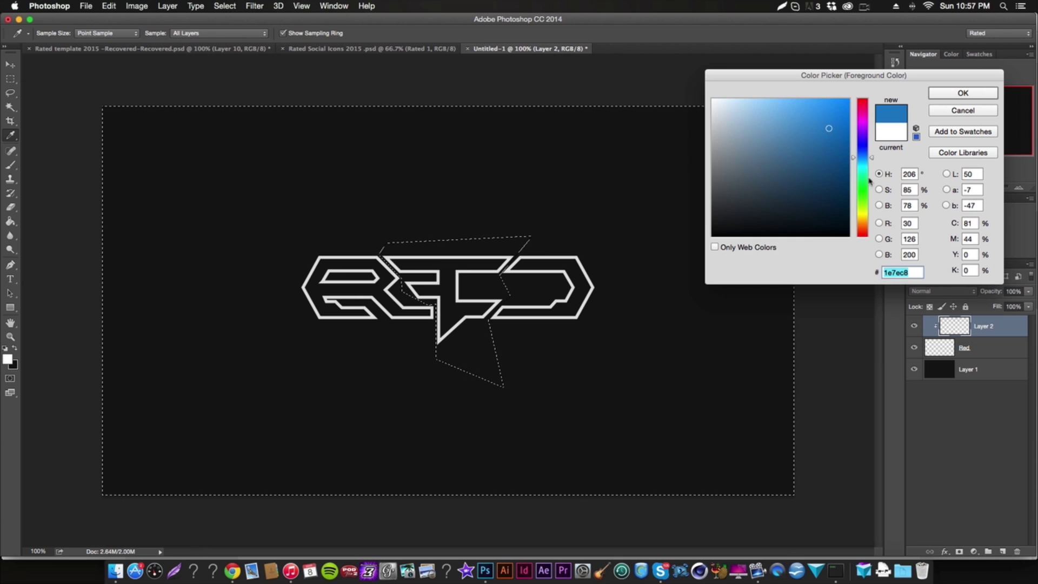
key(Return)
key(v)
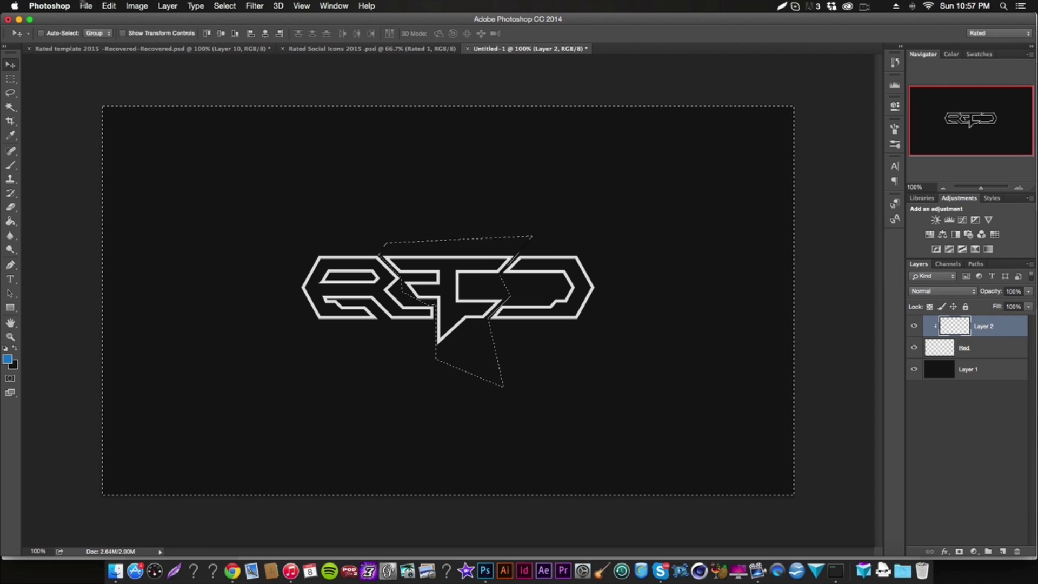
click(81, 5)
key(Escape)
key(m)
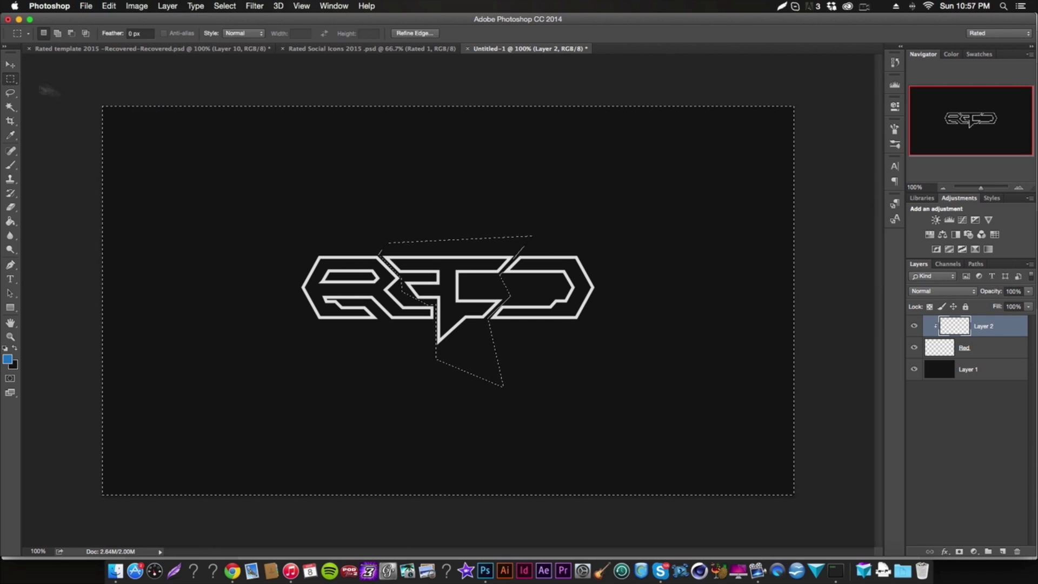
Step: Fill the inverted selection with a custom orange-red colour (H 16), then deselect
right_click(400, 243)
click(551, 383)
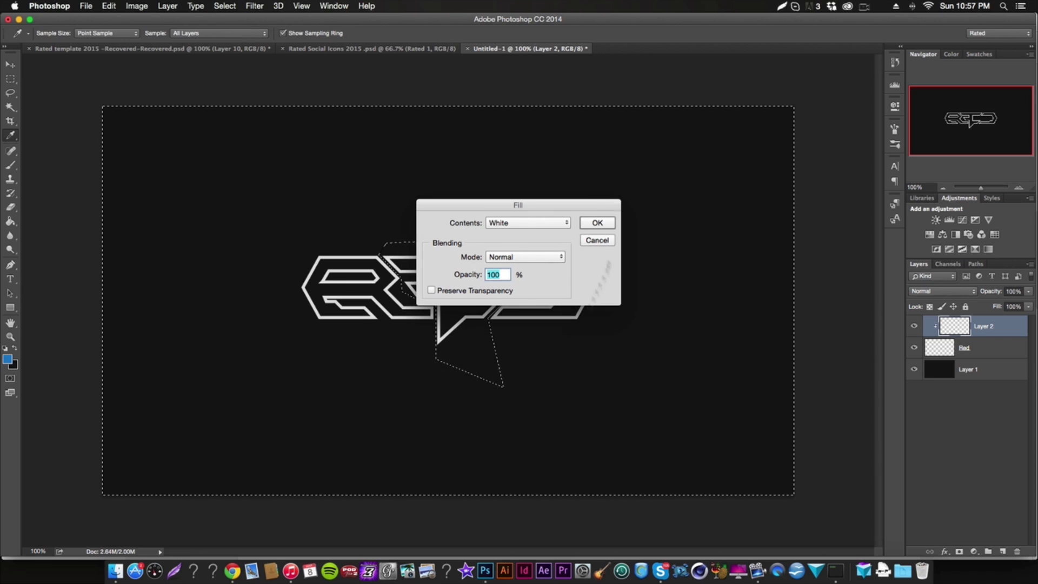
click(495, 223)
click(506, 153)
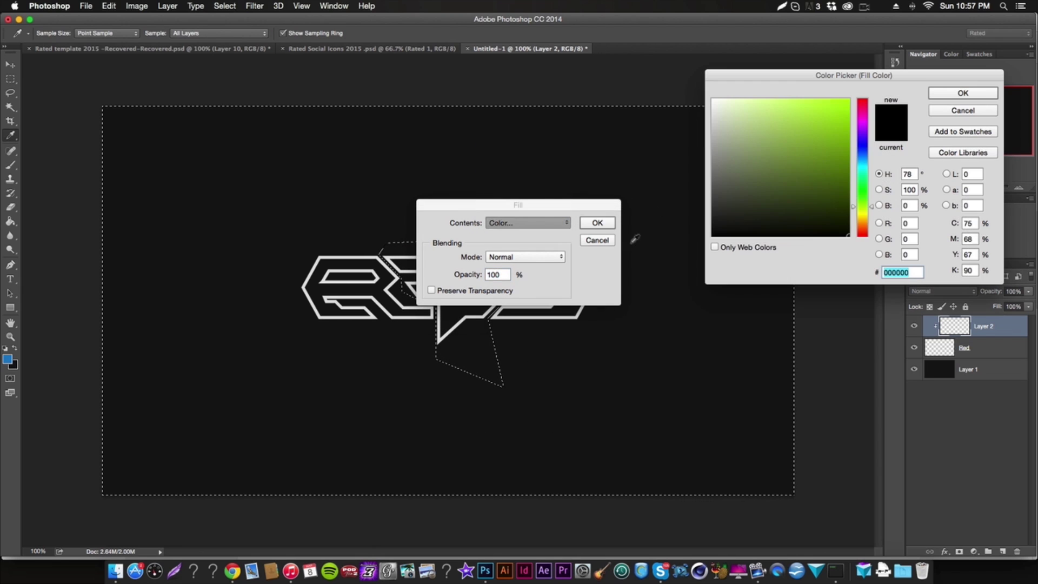
click(863, 235)
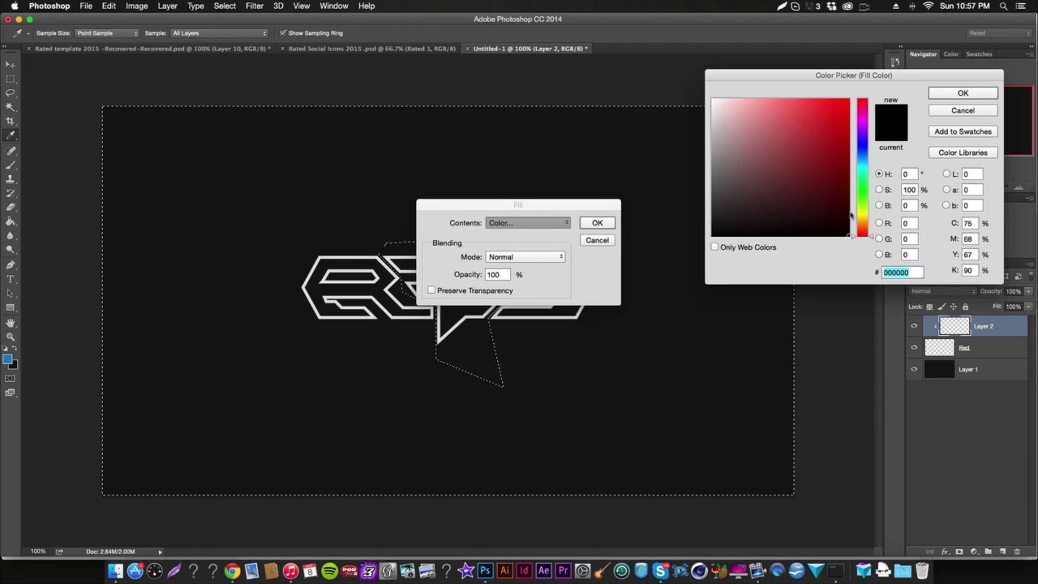
drag(863, 237, 863, 230)
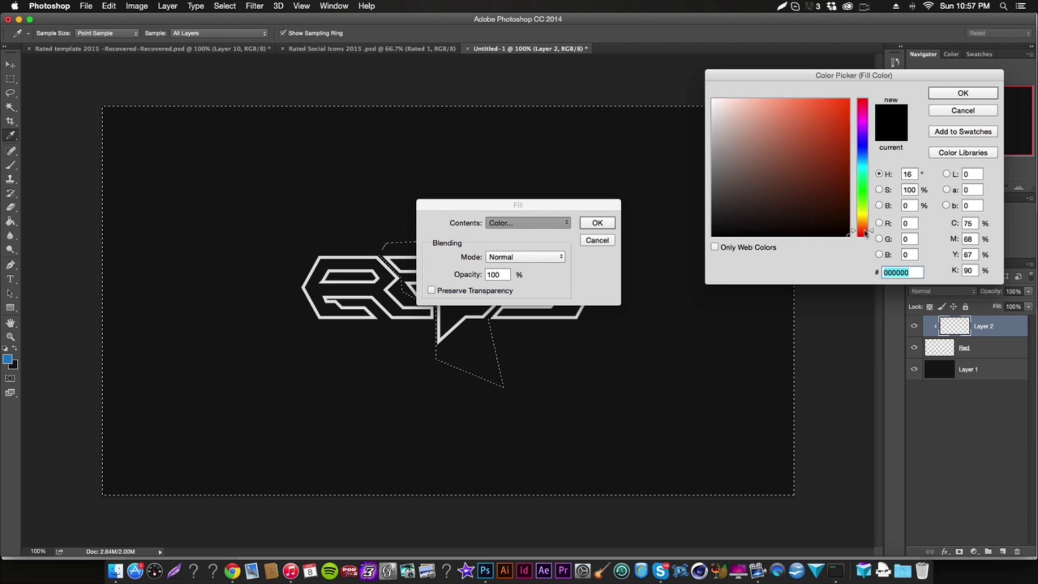
click(827, 110)
key(Return)
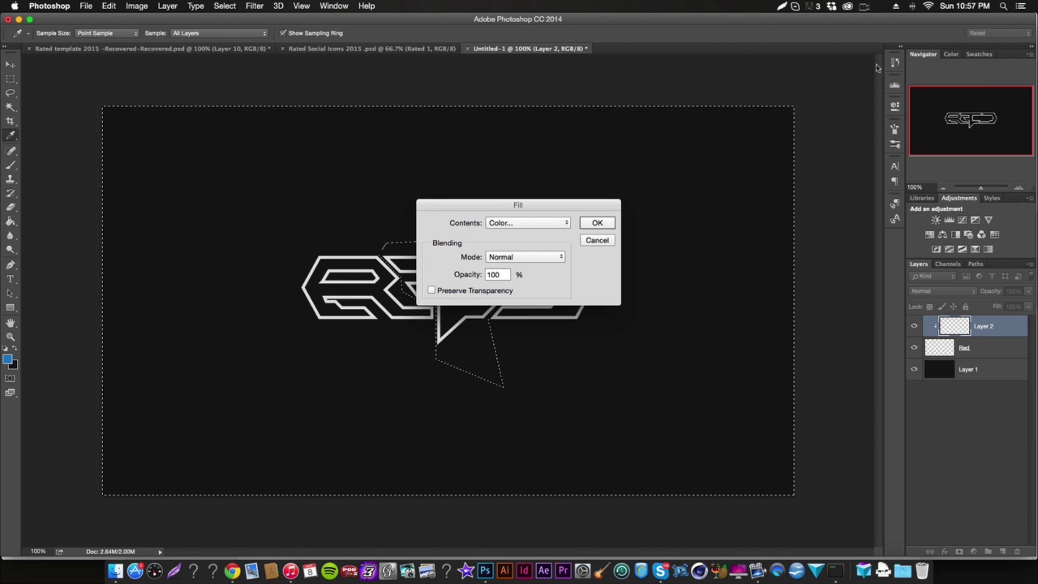
key(Return)
key(cmd+d)
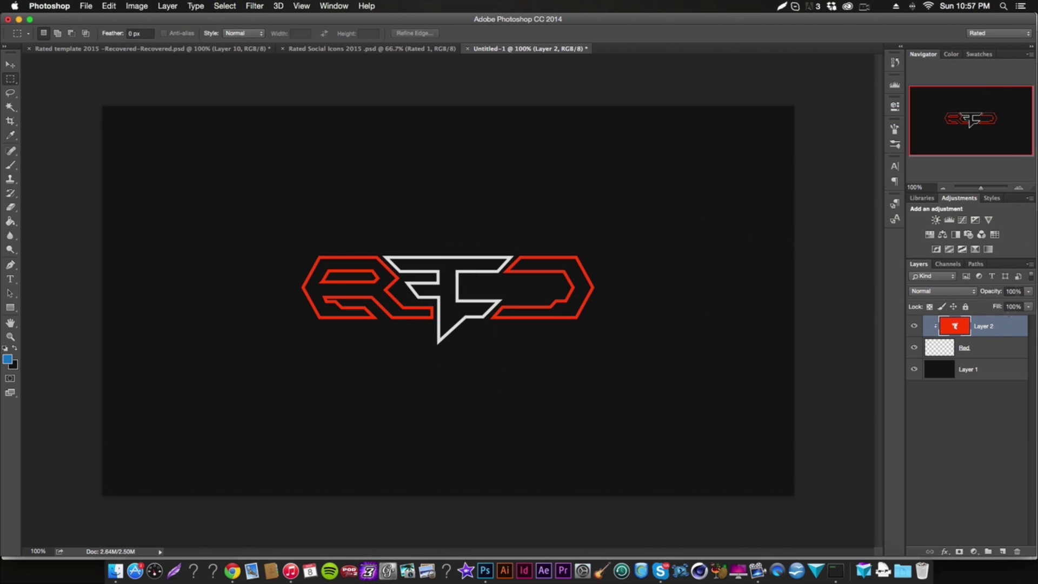
right_click(1003, 328)
click(928, 409)
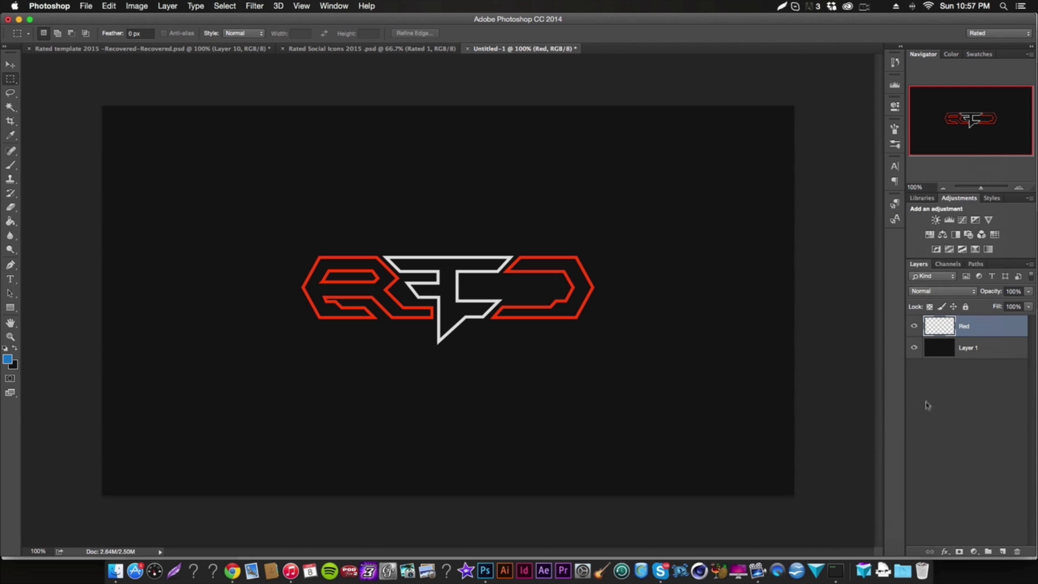
key(v)
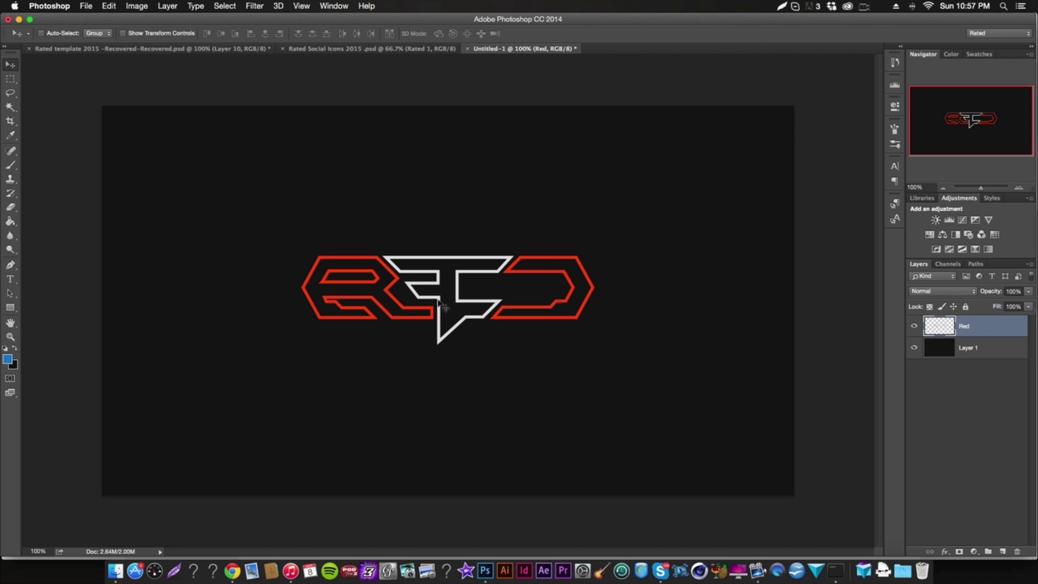
mouse_move(385, 280)
mouse_down()
mouse_move(362, 272)
mouse_move(376, 273)
mouse_up()
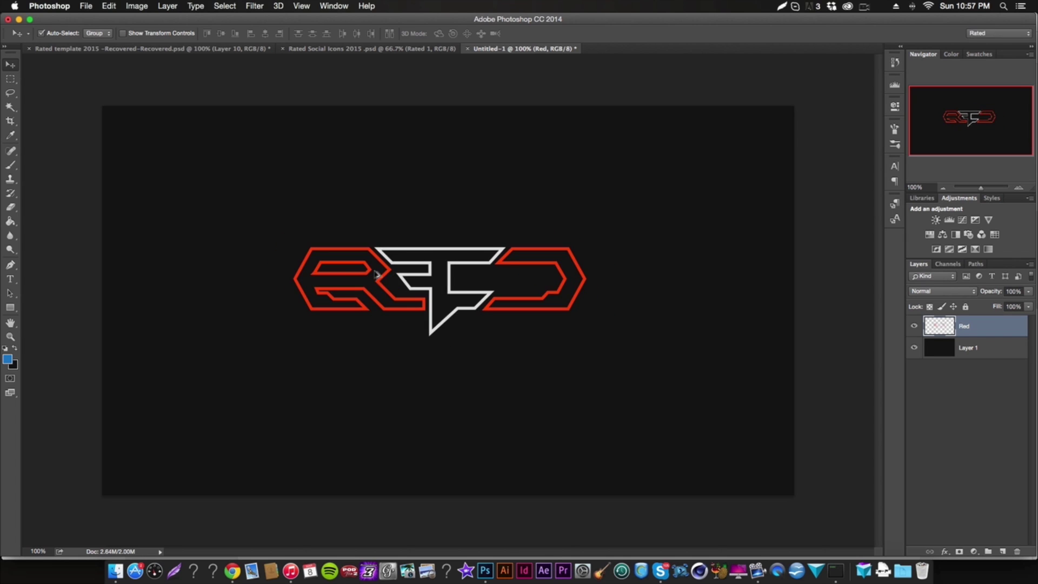
key(super+z)
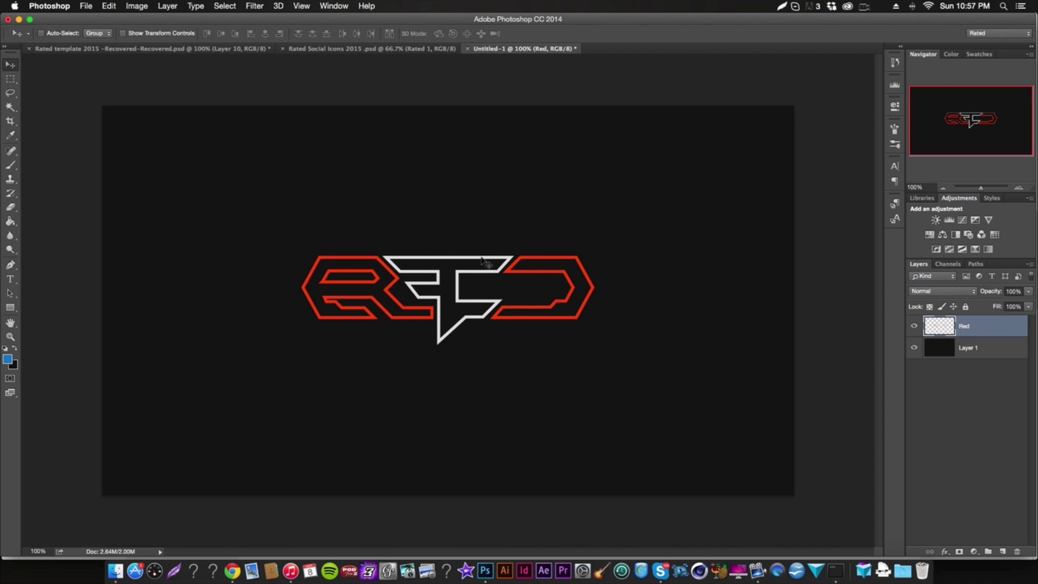
click(7, 360)
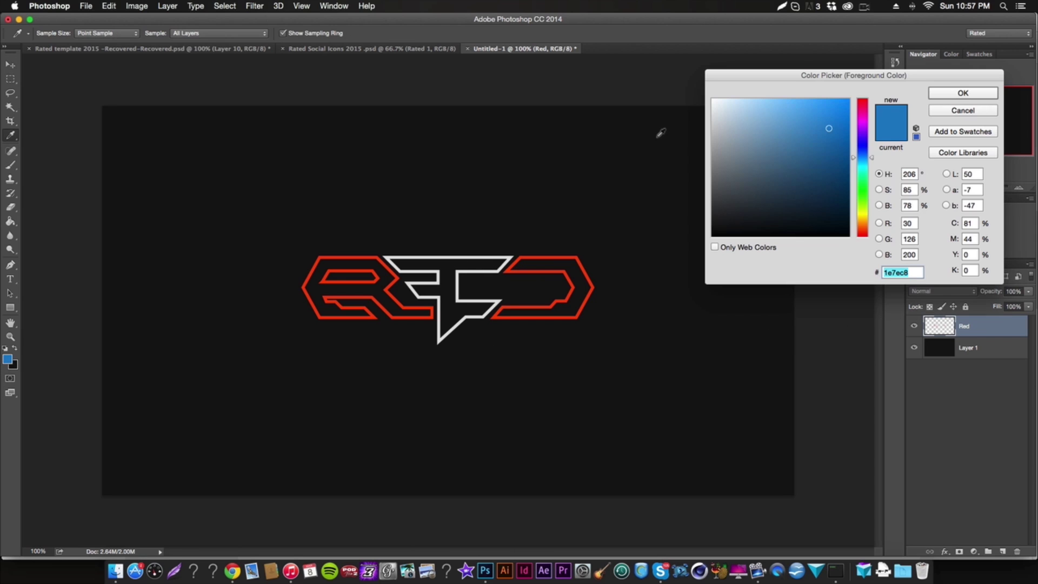
key(Escape)
key(v)
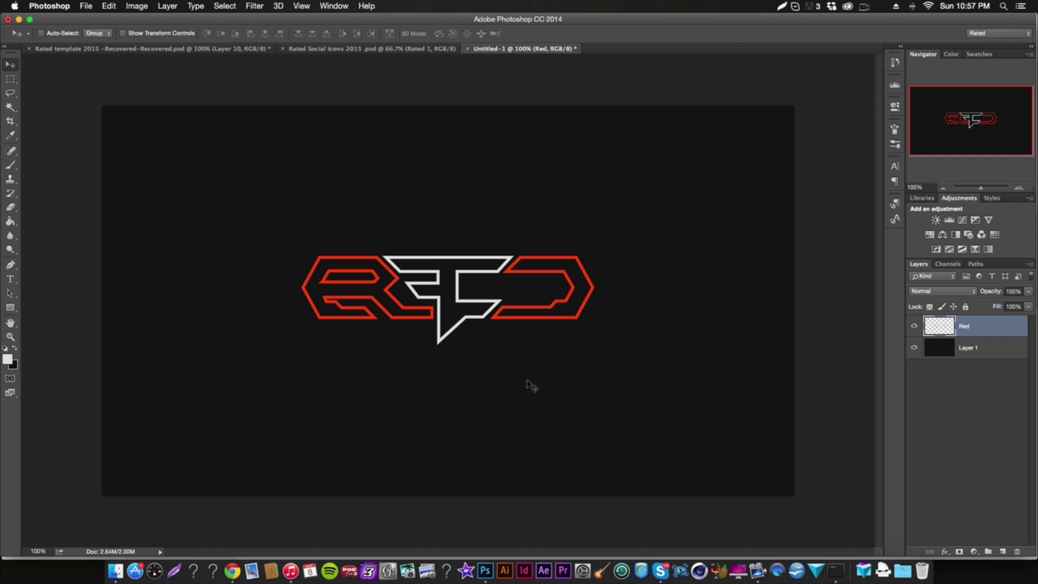
click(10, 264)
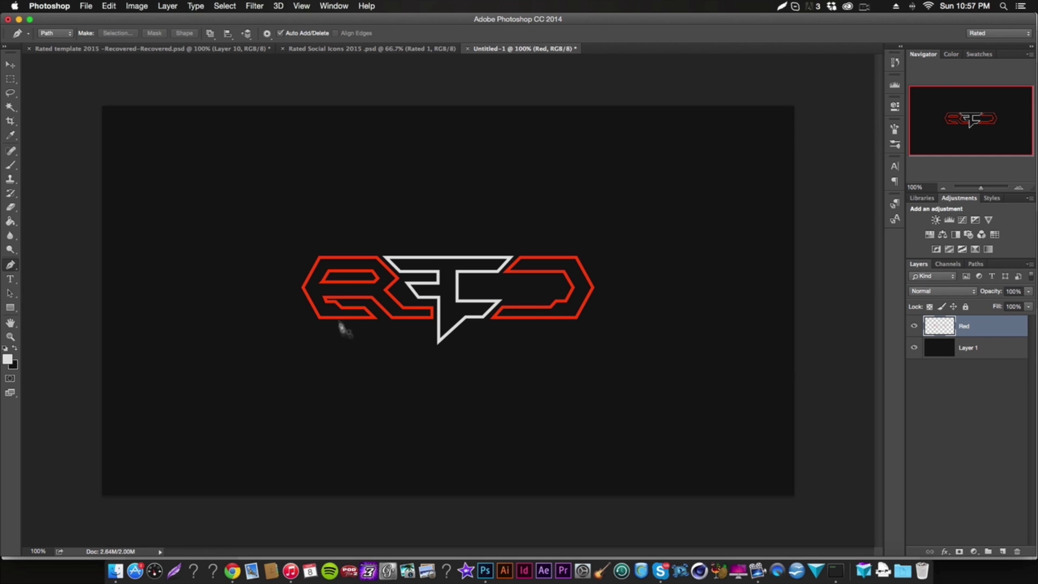
Step: Draw a closed diagonal path over the logo's left side and make a selection from it
click(469, 338)
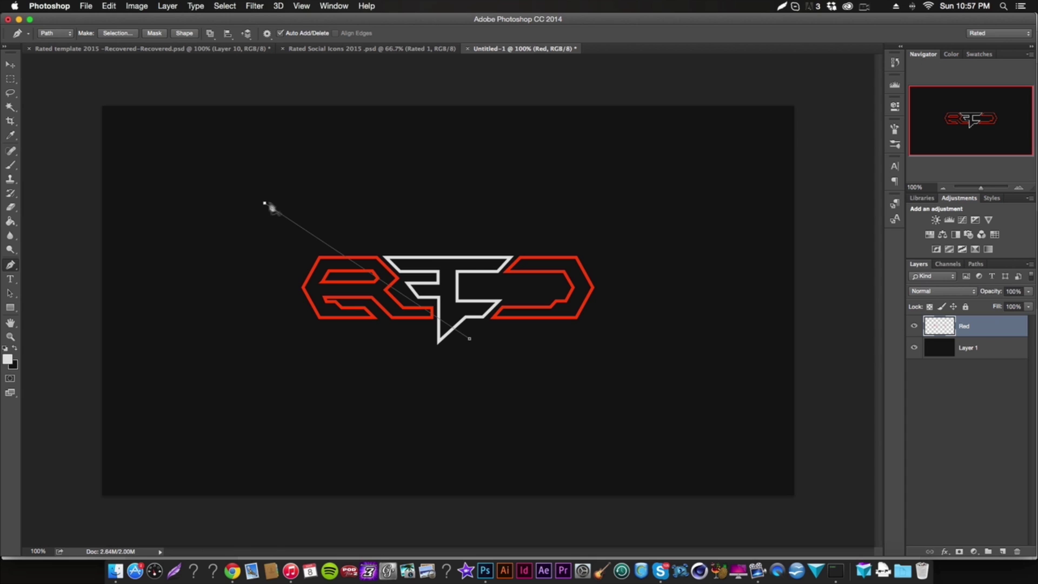
key(super+z)
click(309, 221)
key(ctrl+z)
click(356, 217)
click(198, 208)
click(210, 343)
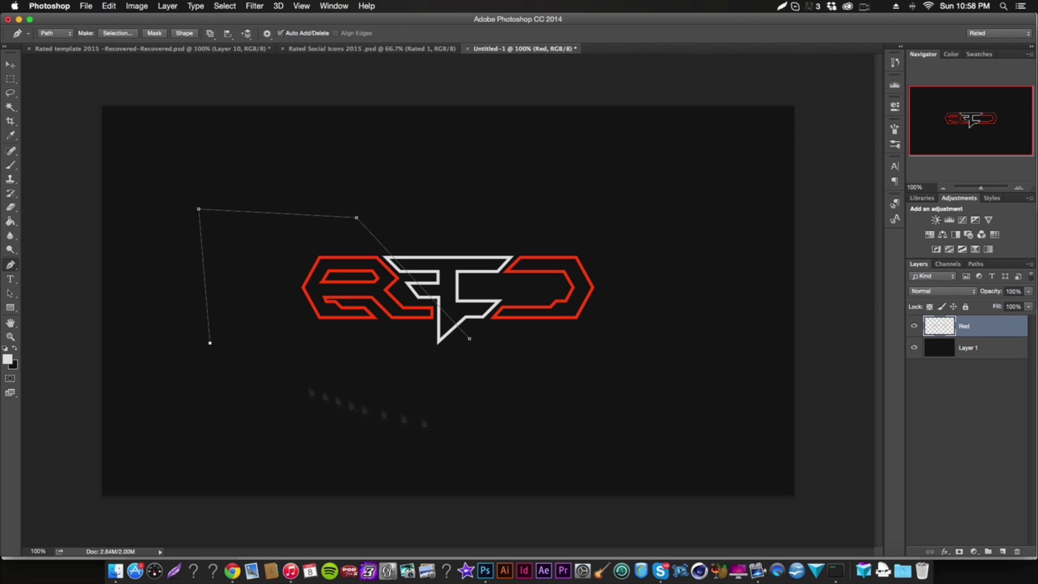
click(469, 339)
right_click(470, 341)
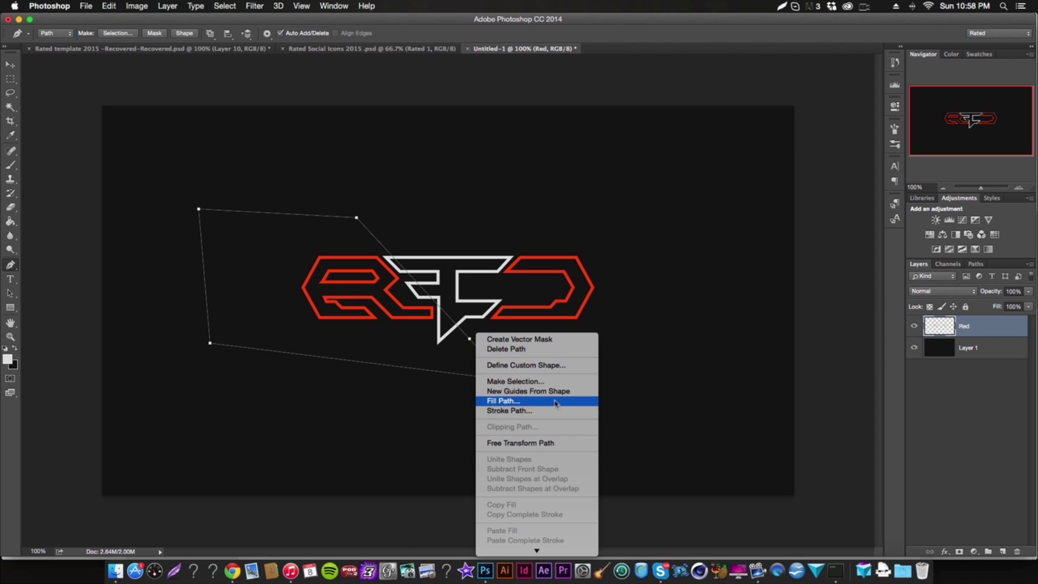
click(551, 383)
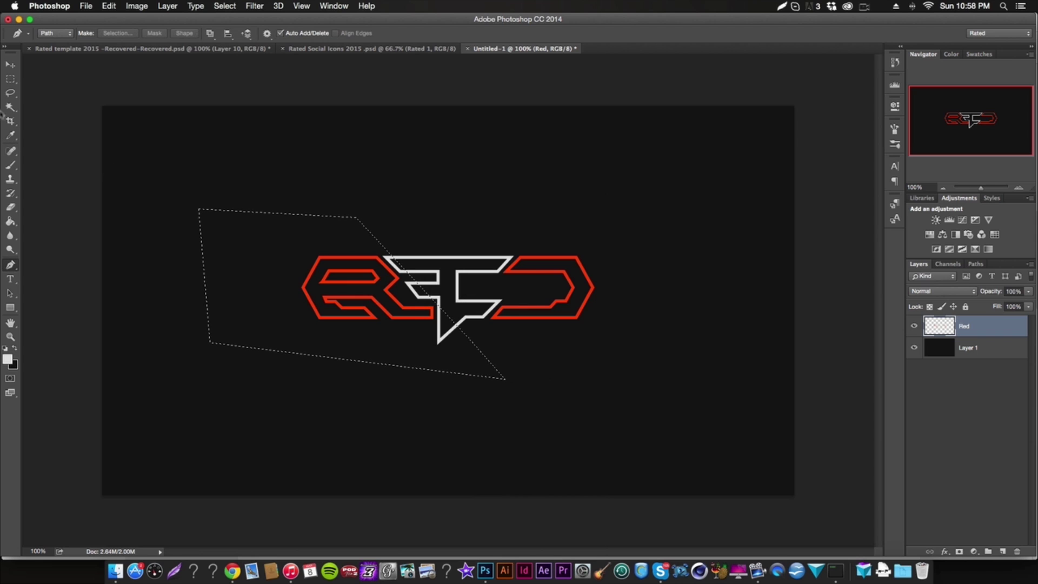
click(9, 64)
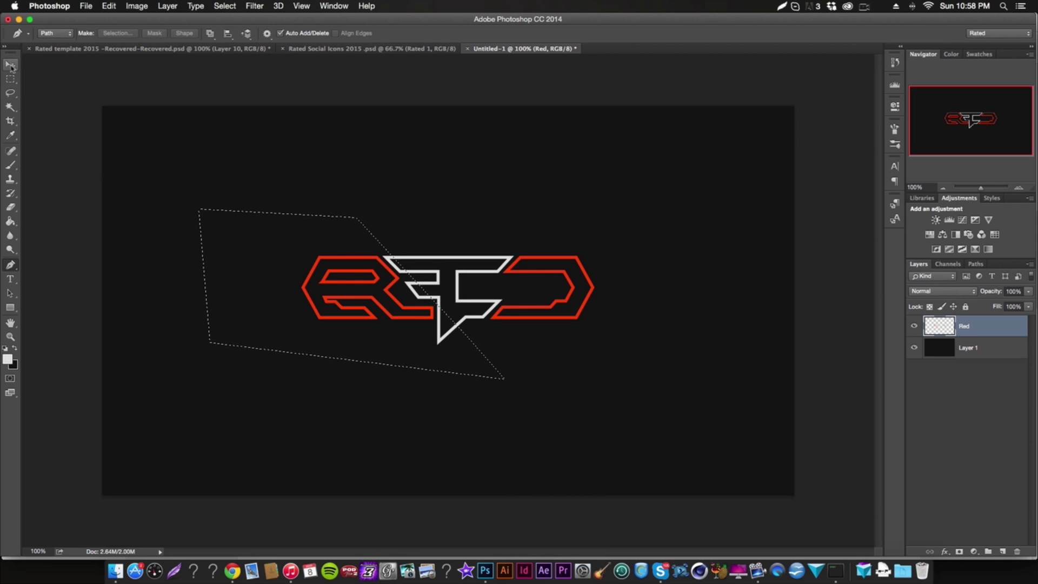
Step: Nudge the selected R piece left and down with the arrow keys, then deselect
click(327, 274)
key(Left)
key(Left)
key(Left)
key(Left)
key(Left)
key(Left)
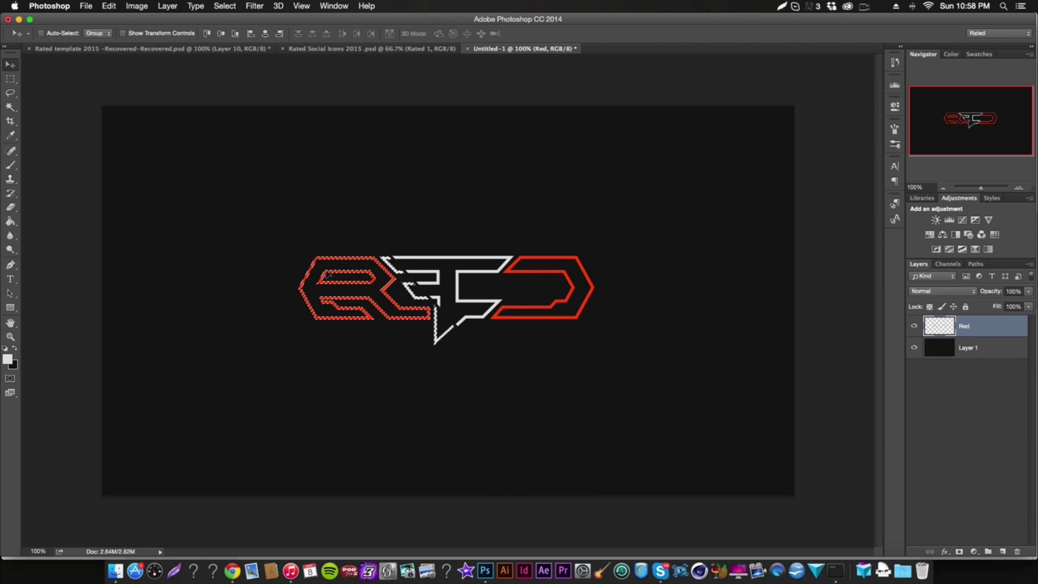
key(Left)
key(Left)
key(Left)
key(Left)
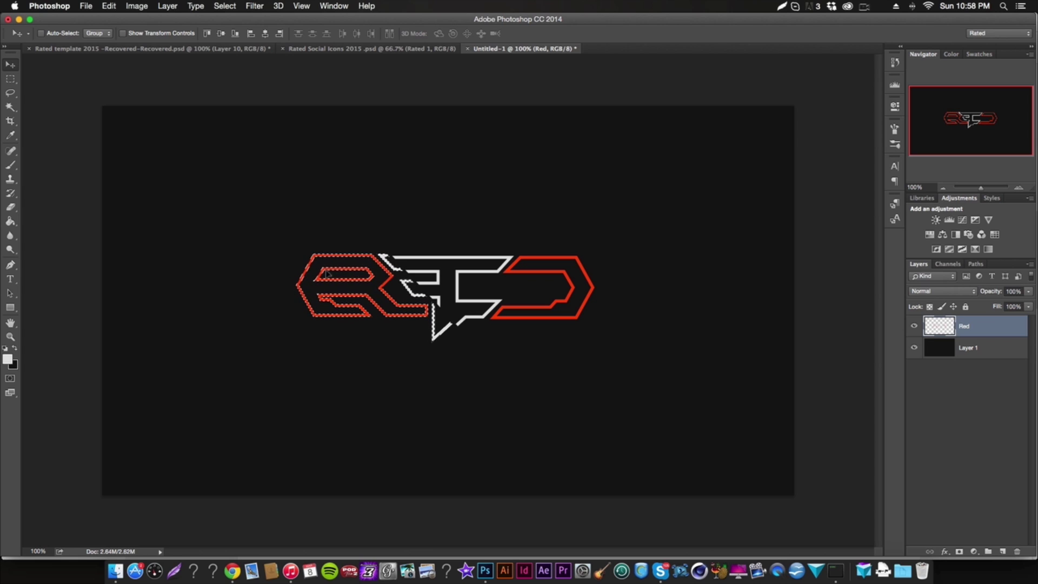
key(Up)
key(Up)
key(Up)
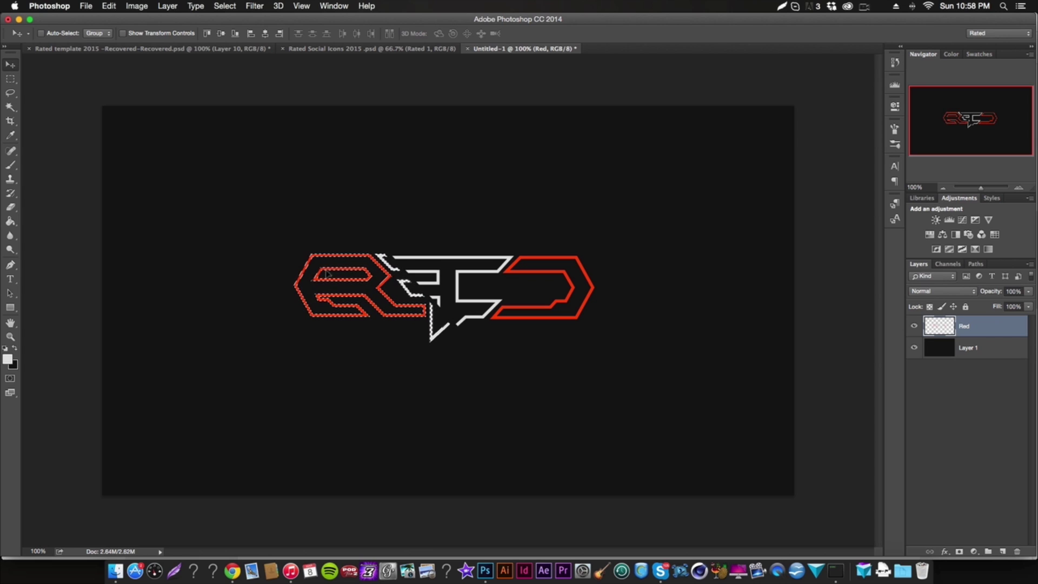
key(super+d)
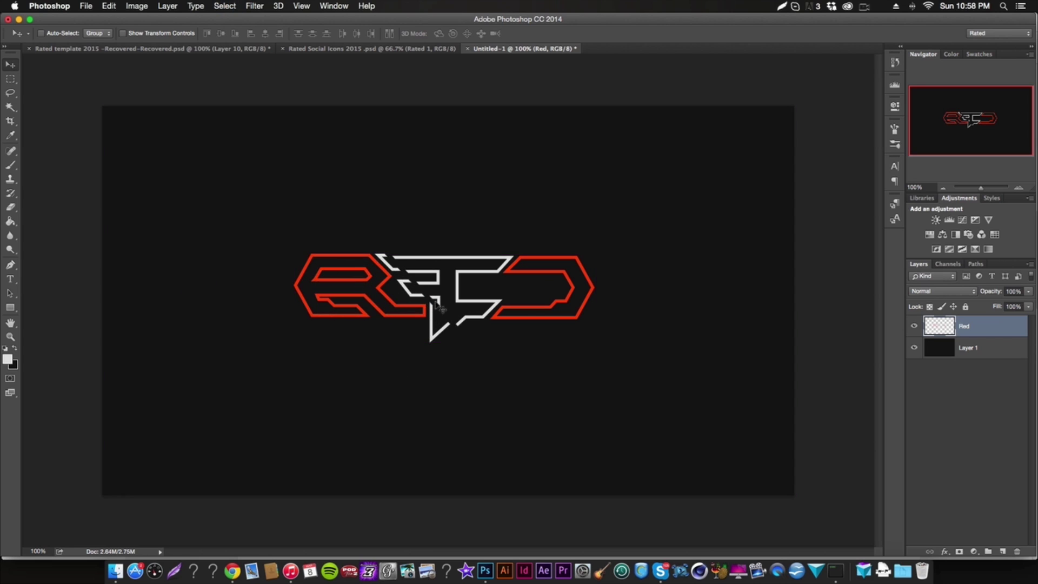
key(alt+super+z)
key(alt+super+z)
key(alt+super+z)
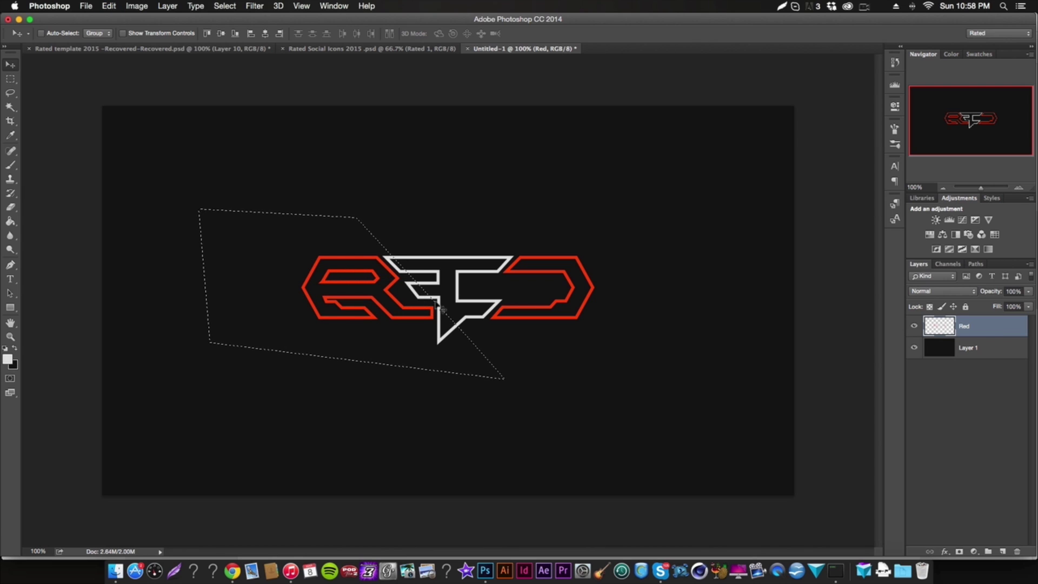
key(Down)
key(Down)
key(Down)
key(Down)
key(Down)
key(Down)
key(Down)
key(Down)
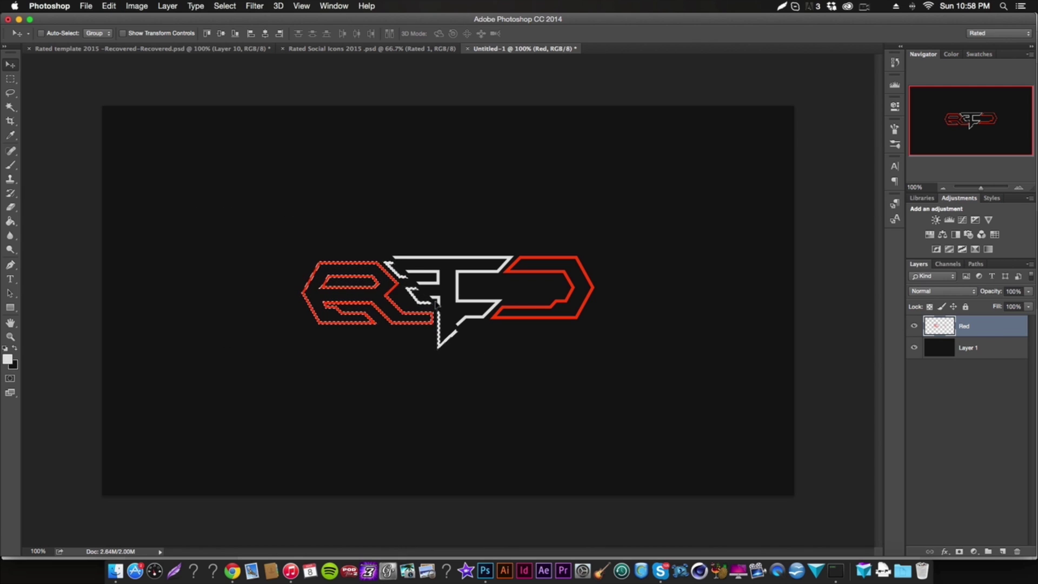
key(super+d)
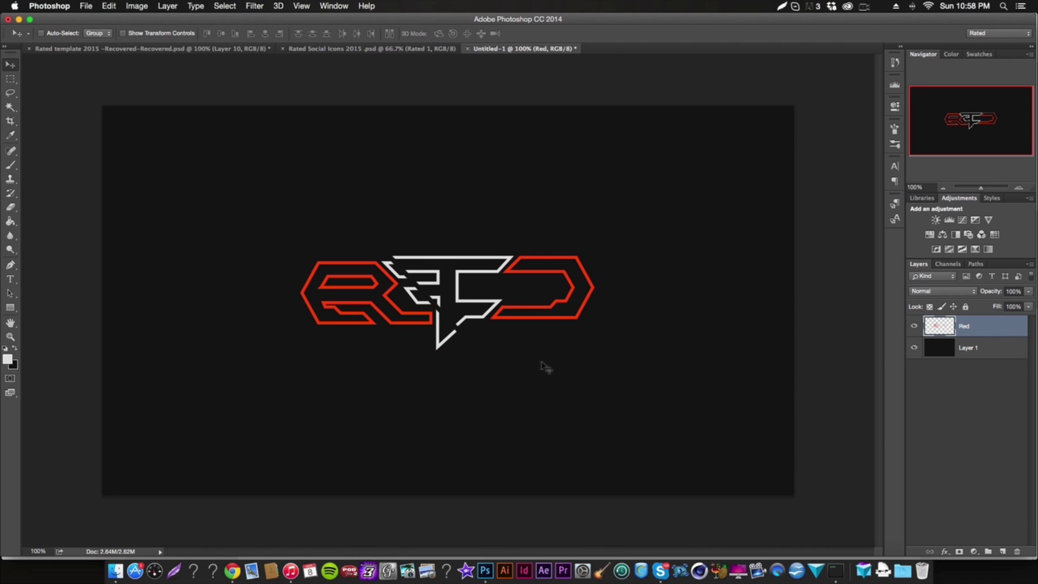
click(10, 265)
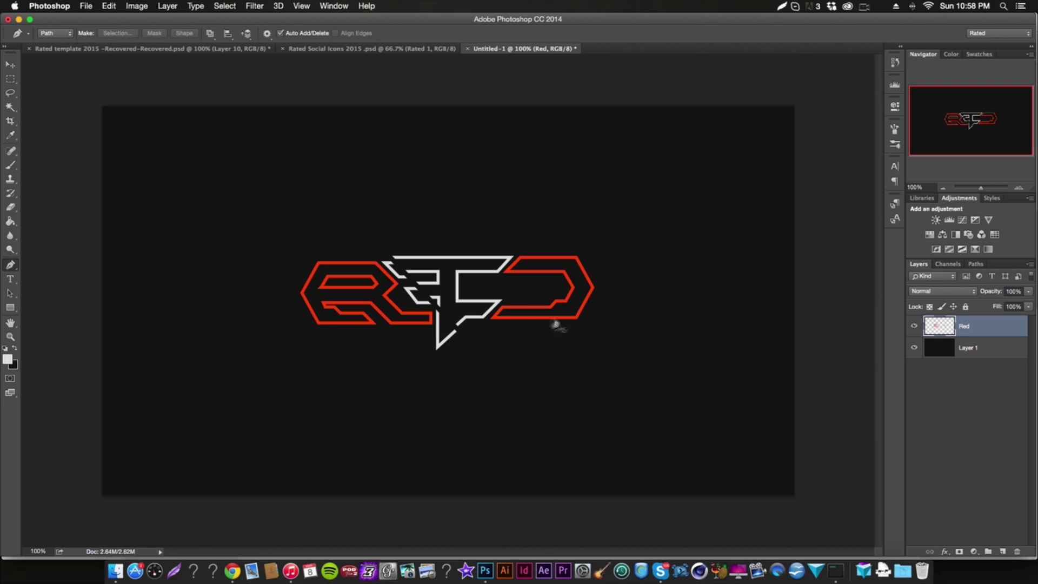
Step: Draw a four-point path around the logo's right side and convert it to a selection
click(429, 216)
click(603, 192)
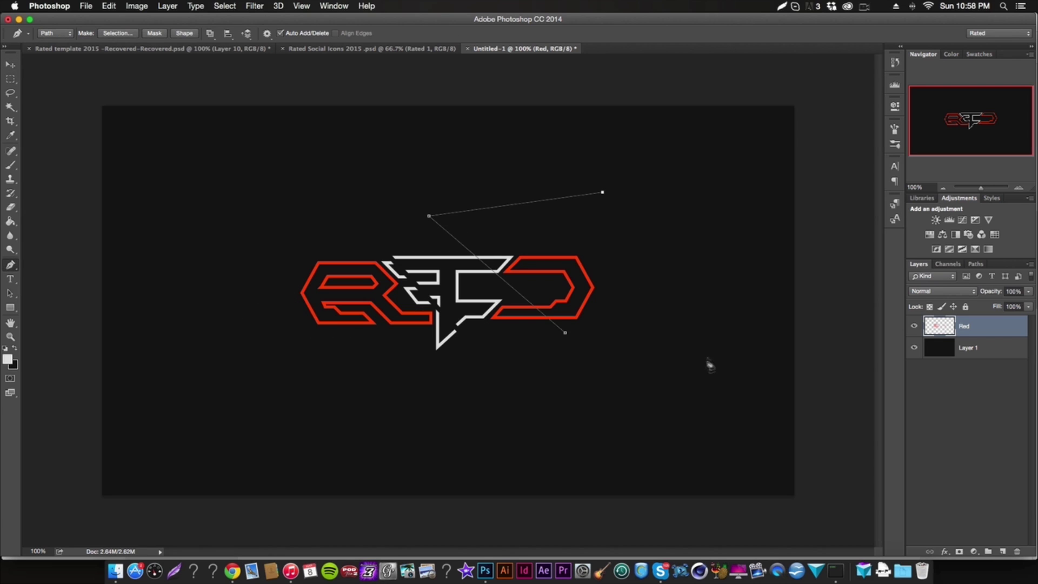
click(684, 359)
click(597, 402)
right_click(571, 314)
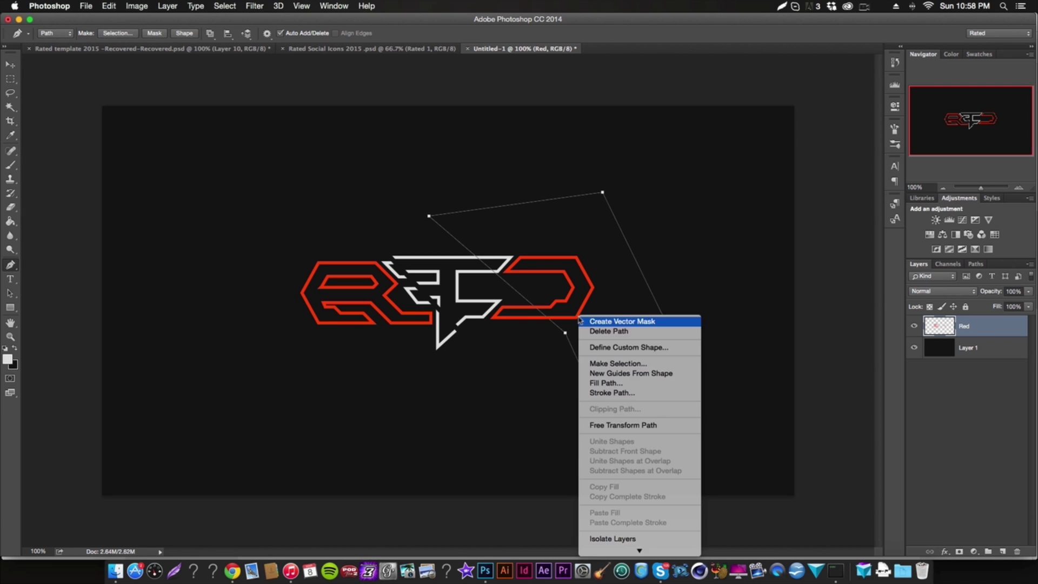
click(595, 361)
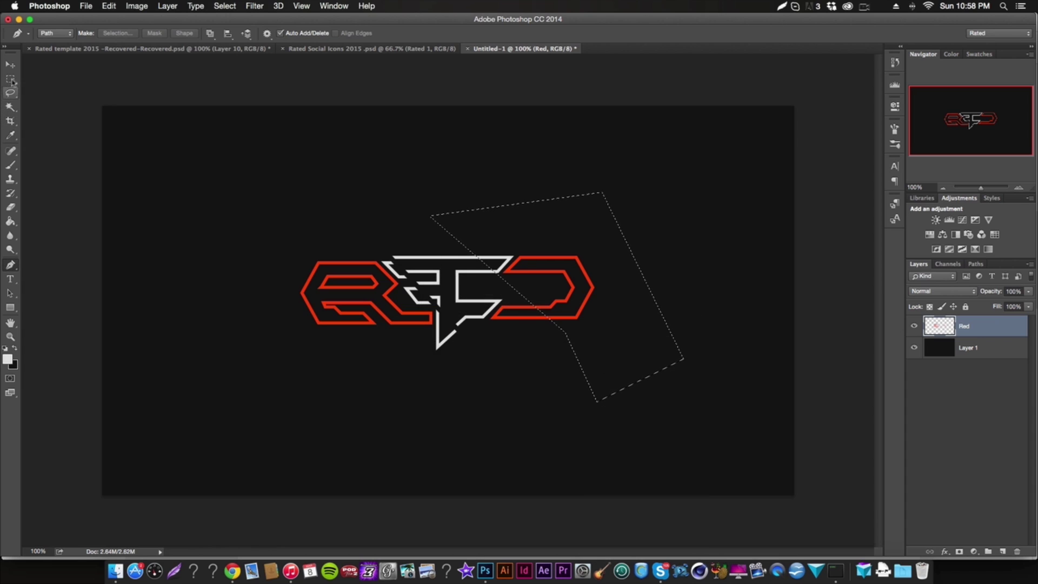
Step: Nudge the selected D piece upward with the Move tool, then deselect
click(10, 65)
key(Right)
key(Right)
key(Right)
key(Right)
key(Right)
key(Right)
key(Right)
key(Right)
key(Right)
key(Right)
key(Right)
key(Right)
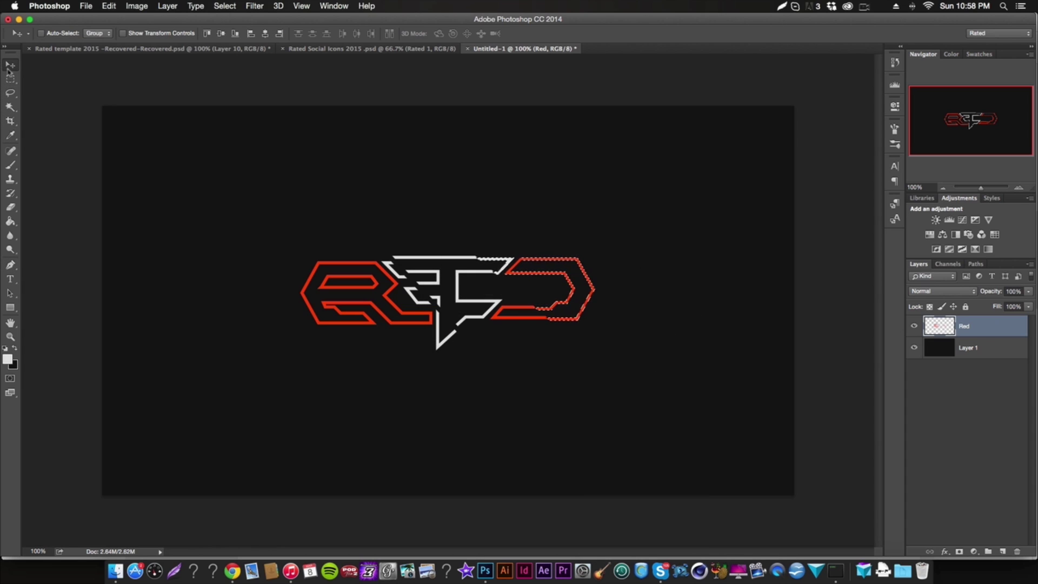
key(Up)
key(Up)
key(Up)
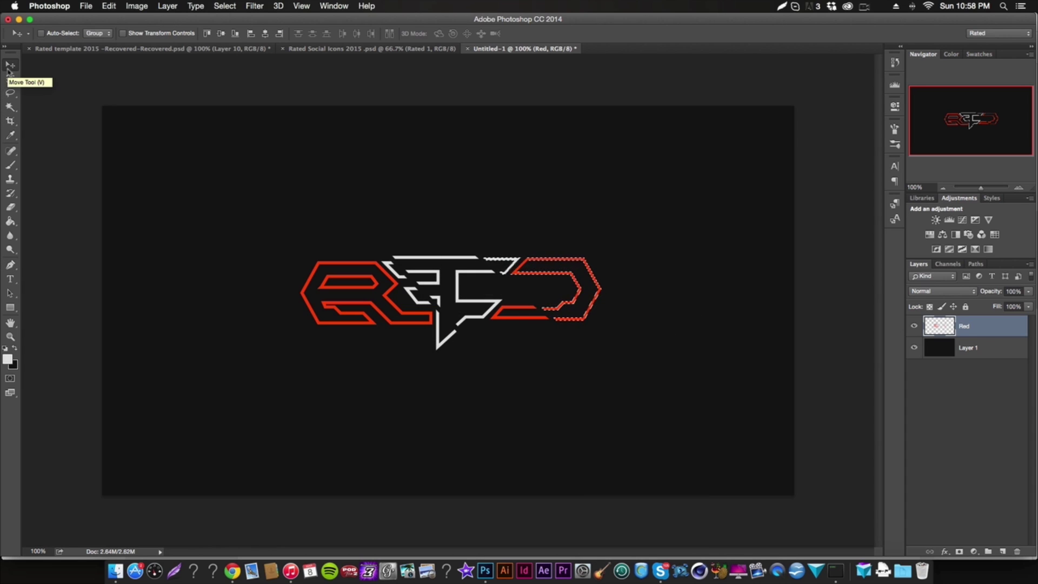
key(Up)
key(Up)
key(Up)
key(Up)
key(Up)
key(Up)
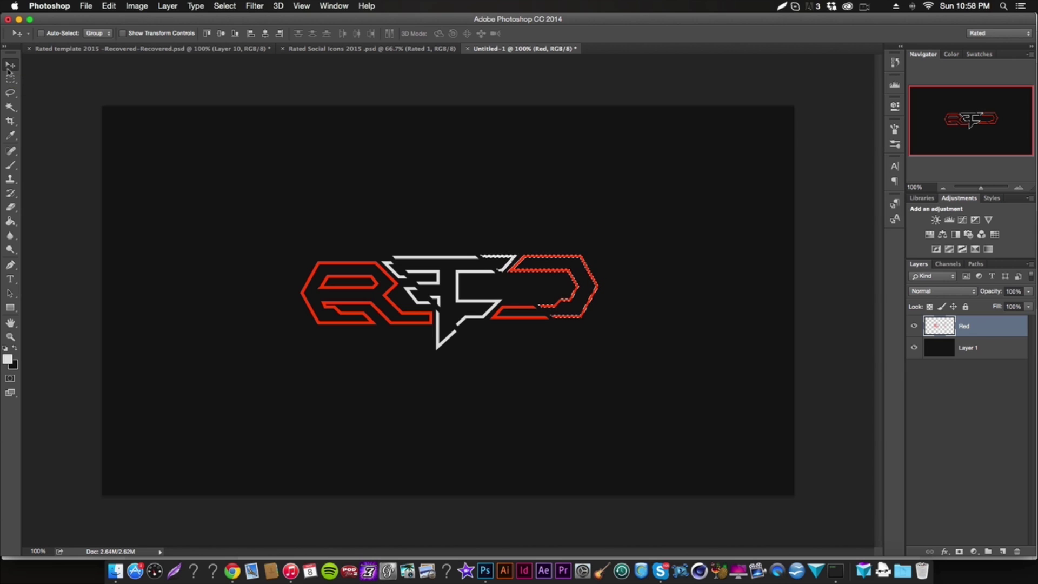
key(Left)
key(Left)
key(Left)
key(Left)
key(Left)
key(Left)
key(Left)
key(Left)
key(Up)
key(Up)
key(Up)
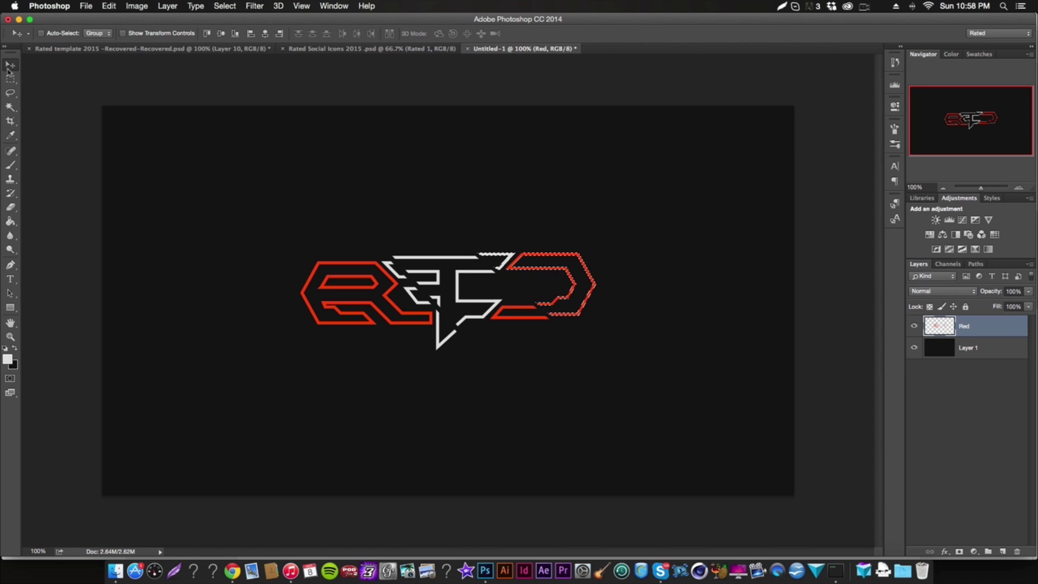
key(Left)
key(Left)
key(Left)
key(Left)
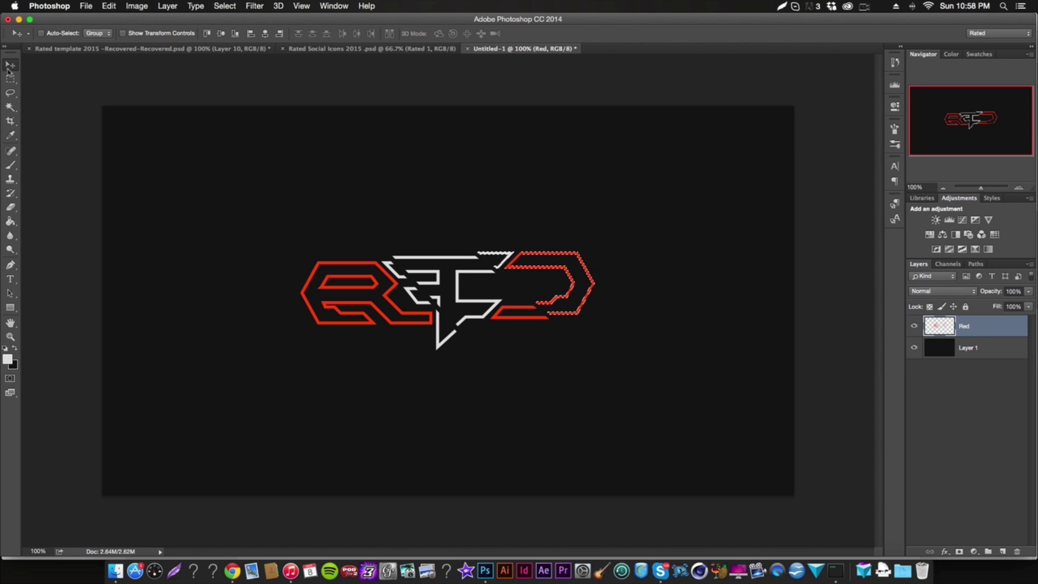
key(ctrl+d)
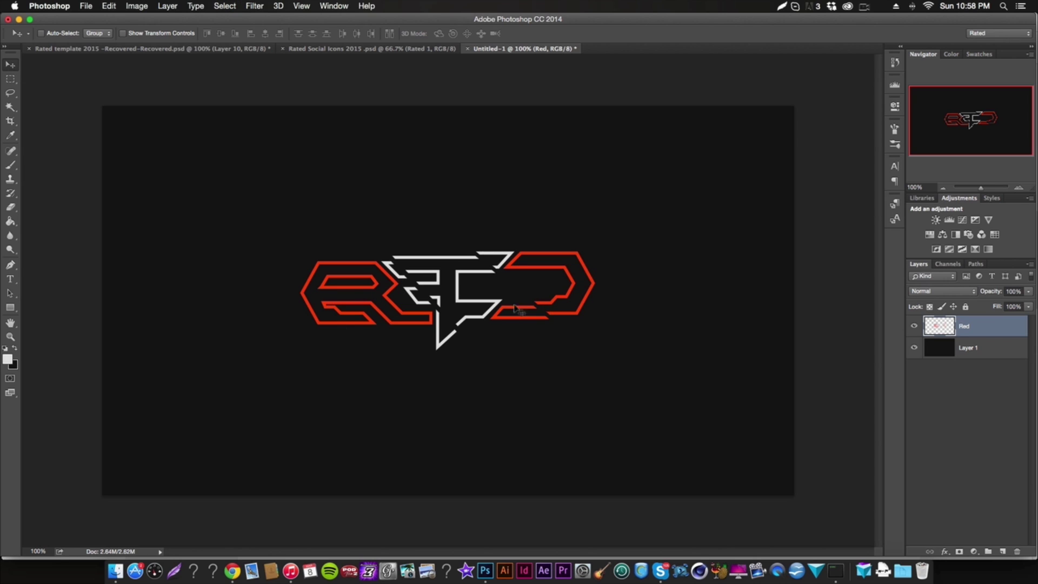
key(super)
Step: Zoom to 300%, then 500%, and select the Pen tool
click(43, 549)
text(300)
key(Return)
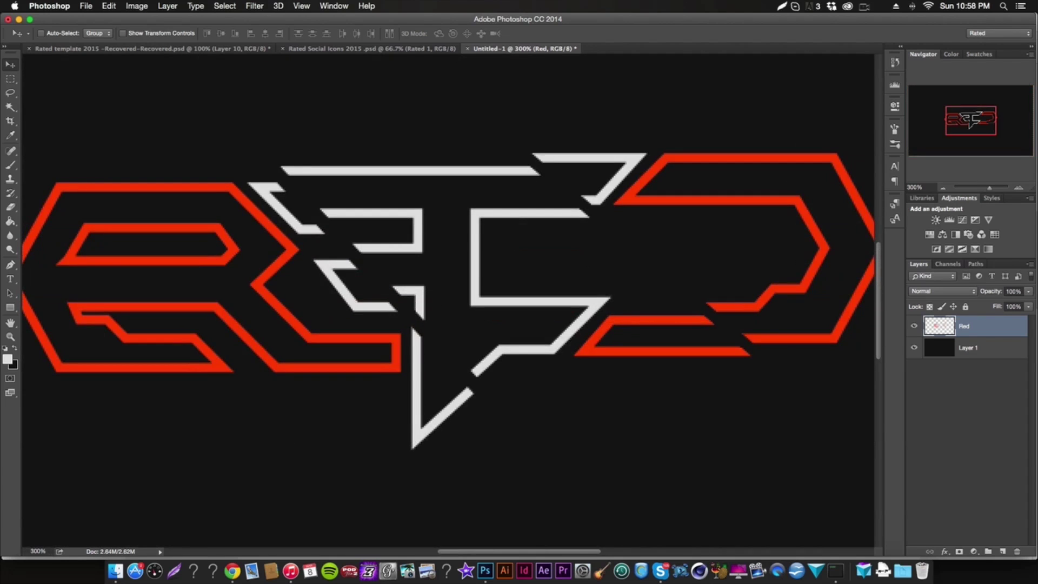
scroll(142, 533, down, 1)
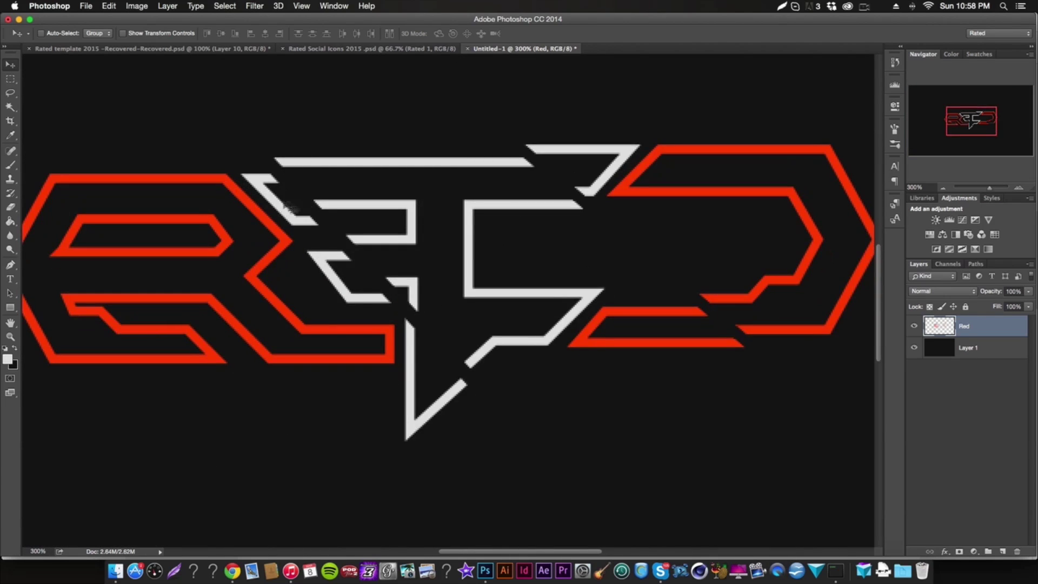
click(10, 265)
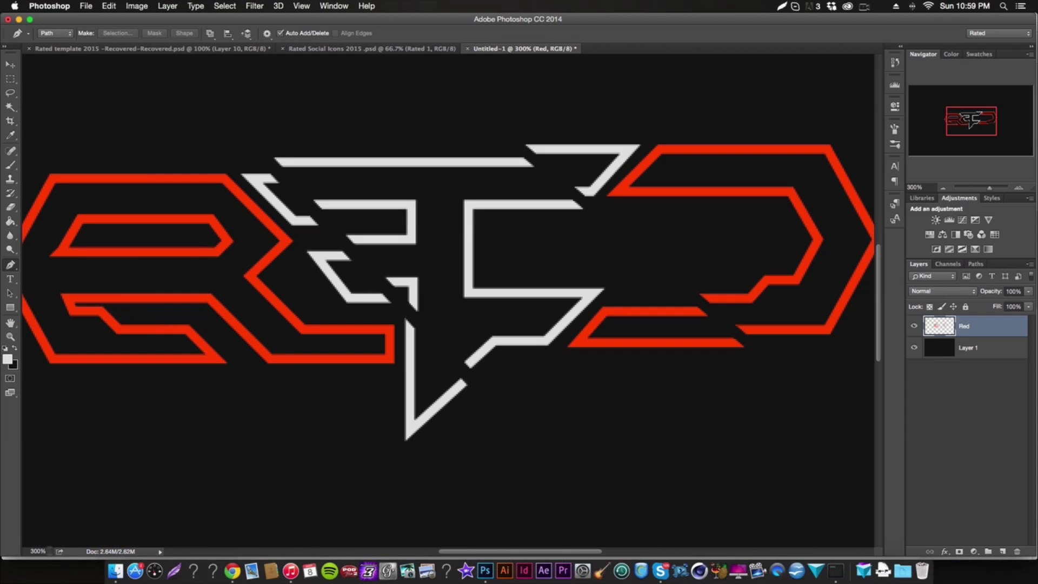
click(49, 551)
text(500)
key(Return)
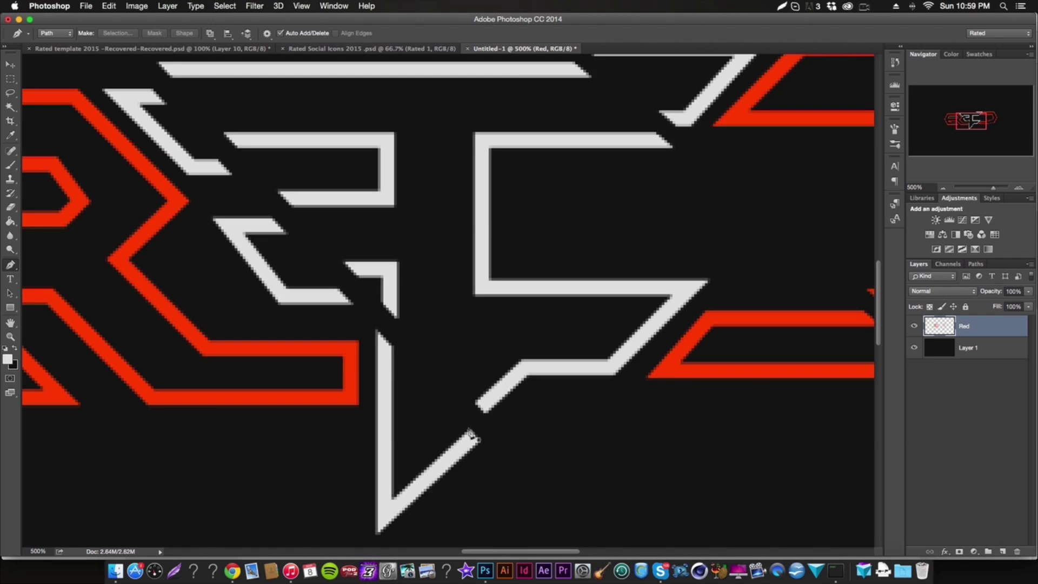
Step: Start a path at the white stroke's end, then delete that path
click(470, 432)
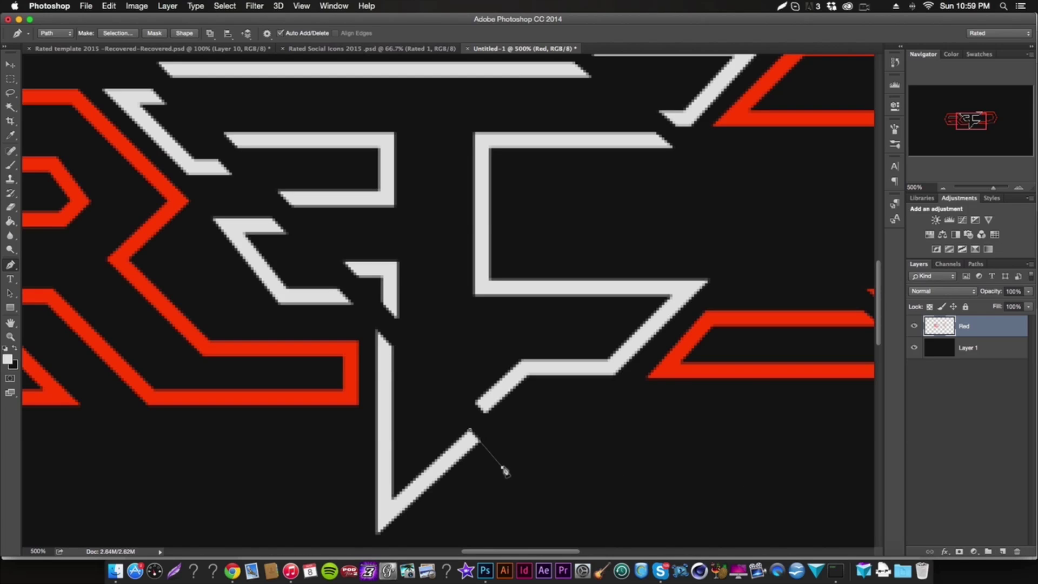
right_click(493, 427)
right_click(537, 447)
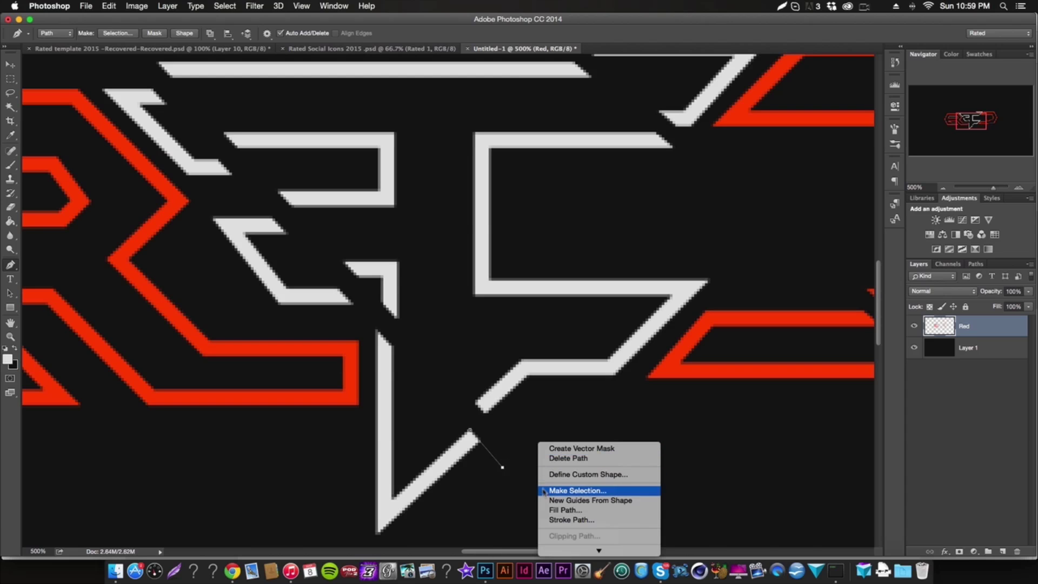
click(546, 458)
scroll(547, 464, up, 3)
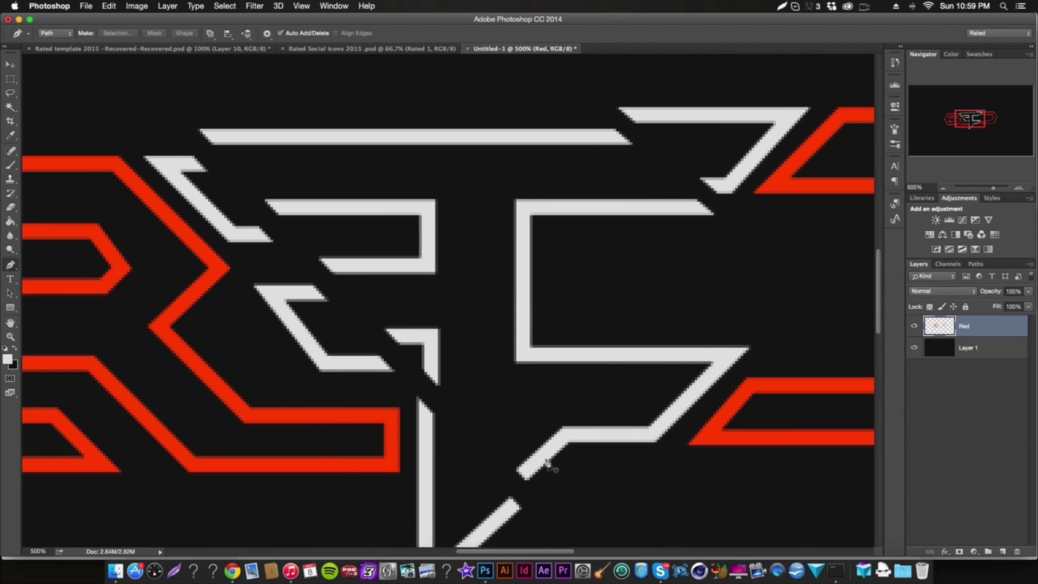
scroll(547, 464, left, 5)
scroll(547, 464, down, 1)
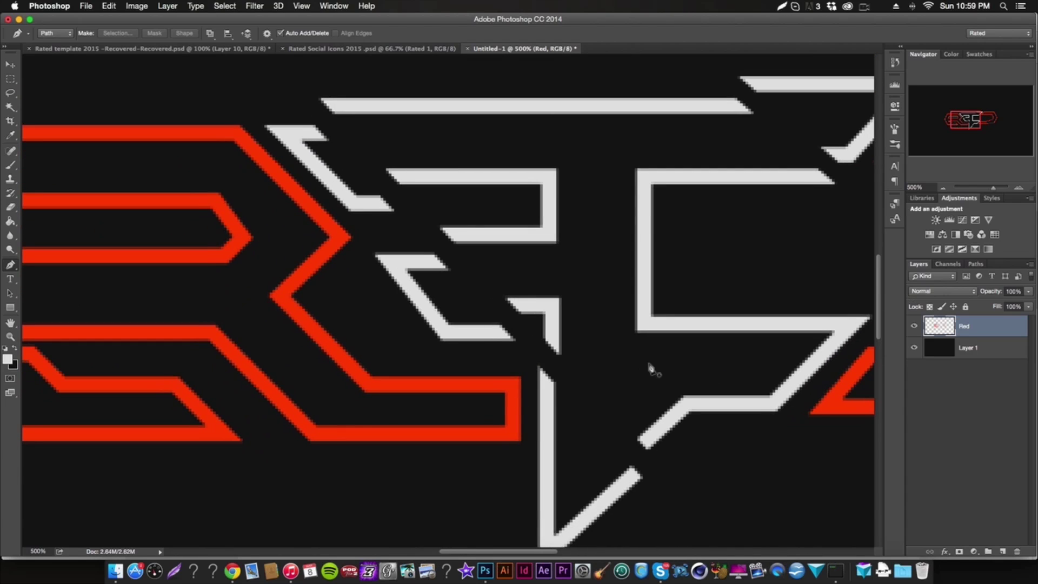
scroll(441, 238, right, 1)
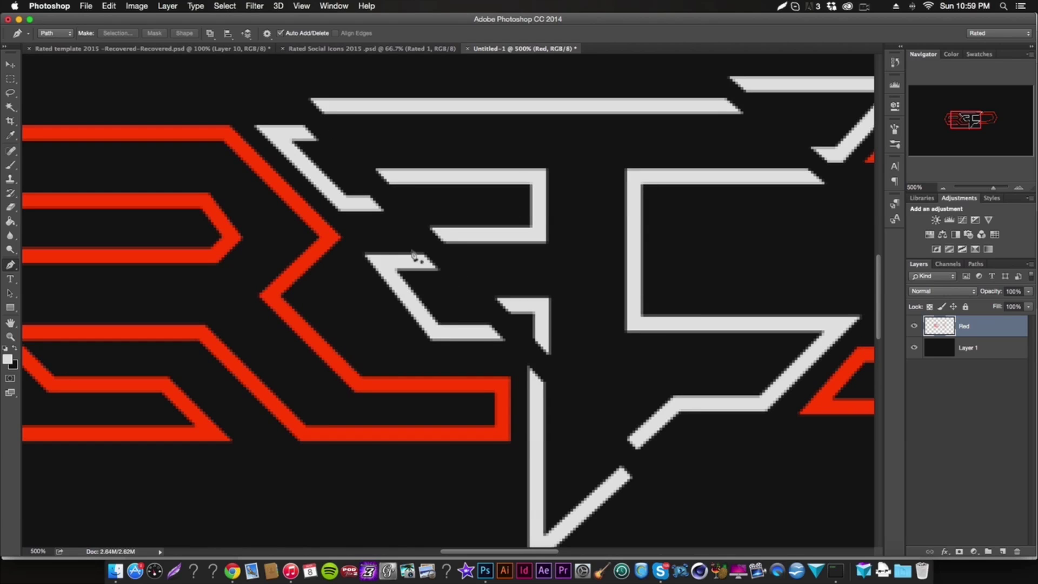
Step: Place two anchor points along the stroke's cut edge, redoing a misplaced first point
click(639, 453)
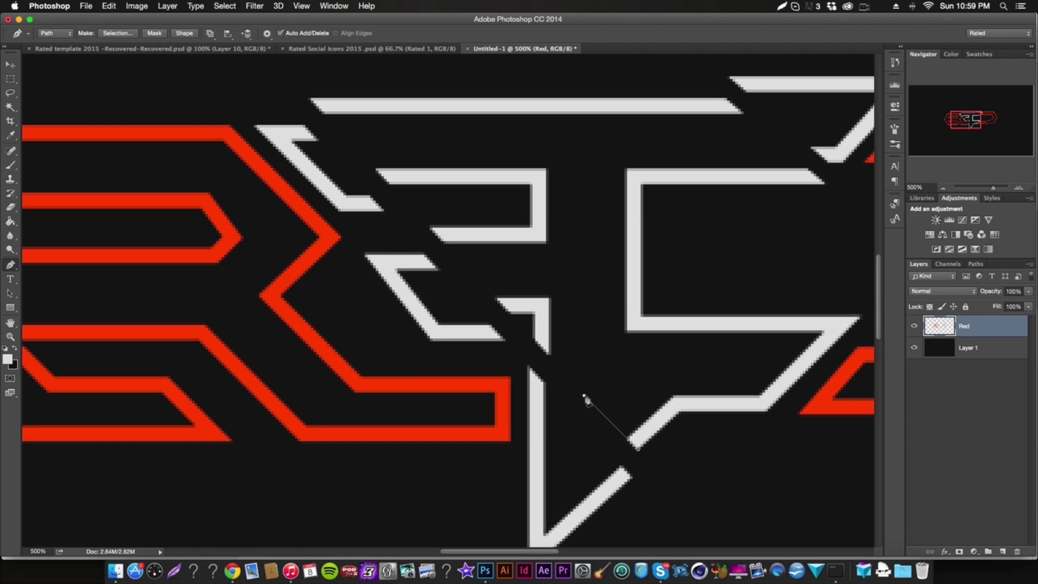
key(super+z)
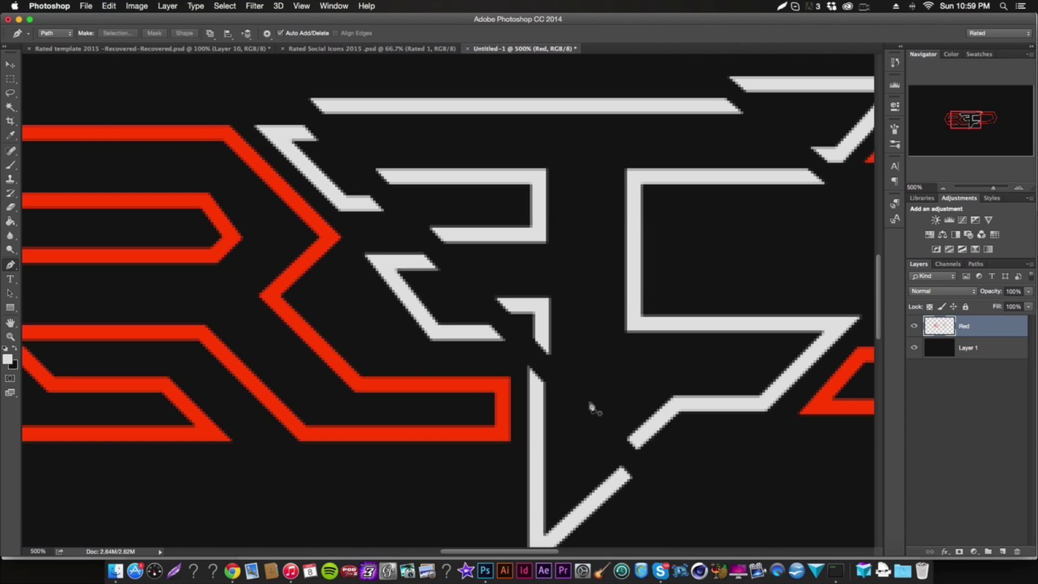
click(639, 454)
click(665, 471)
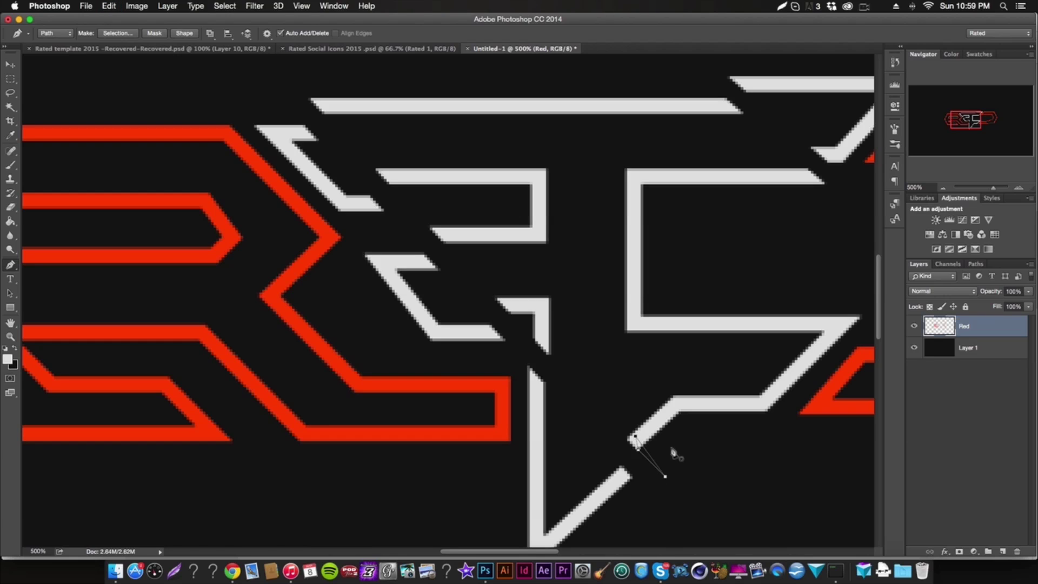
Step: Try Fill Path with a custom colour, cancel, and delete the unwanted path
right_click(675, 453)
click(697, 514)
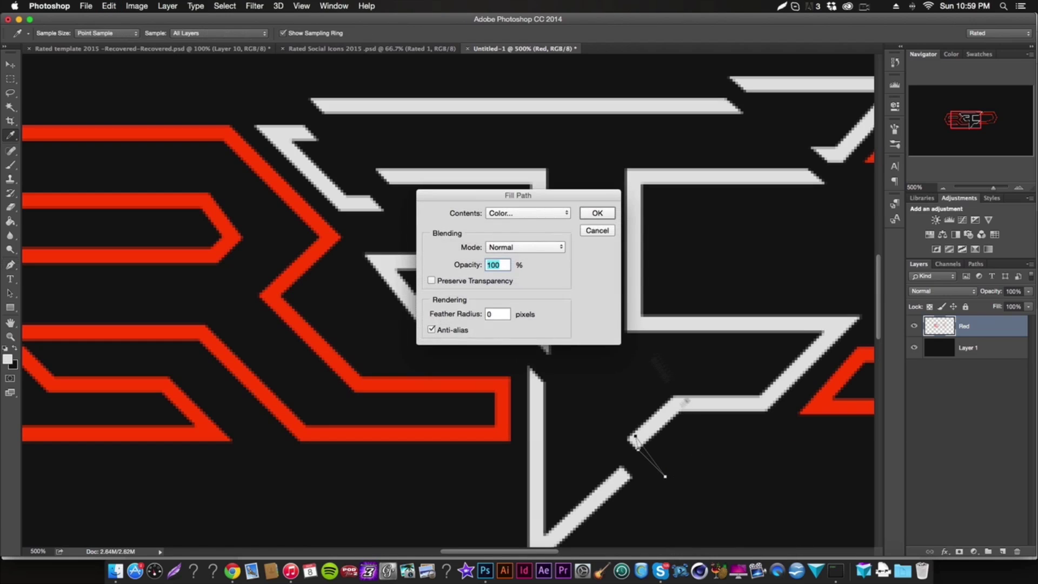
click(538, 216)
click(537, 218)
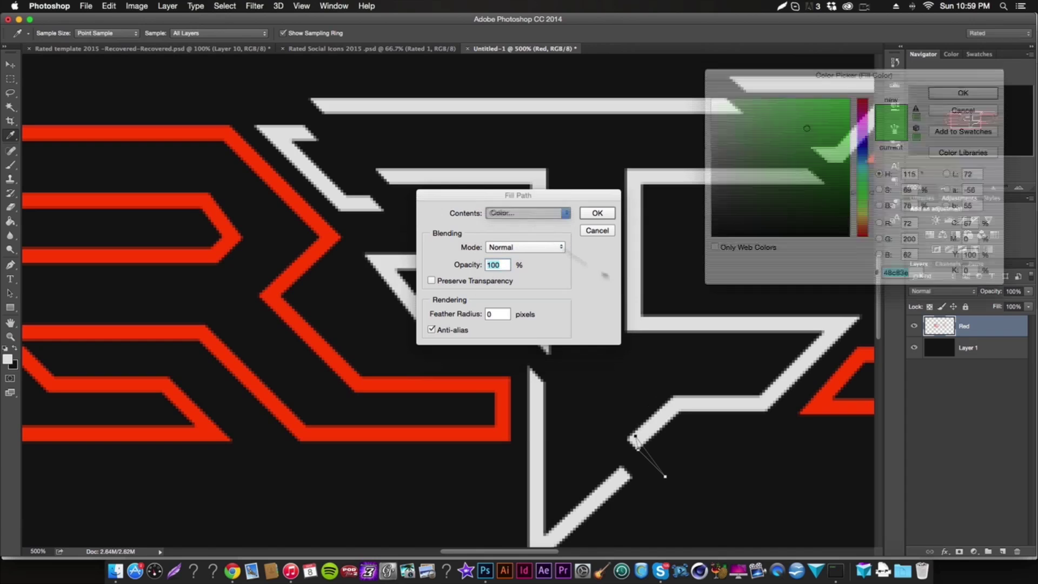
key(Escape)
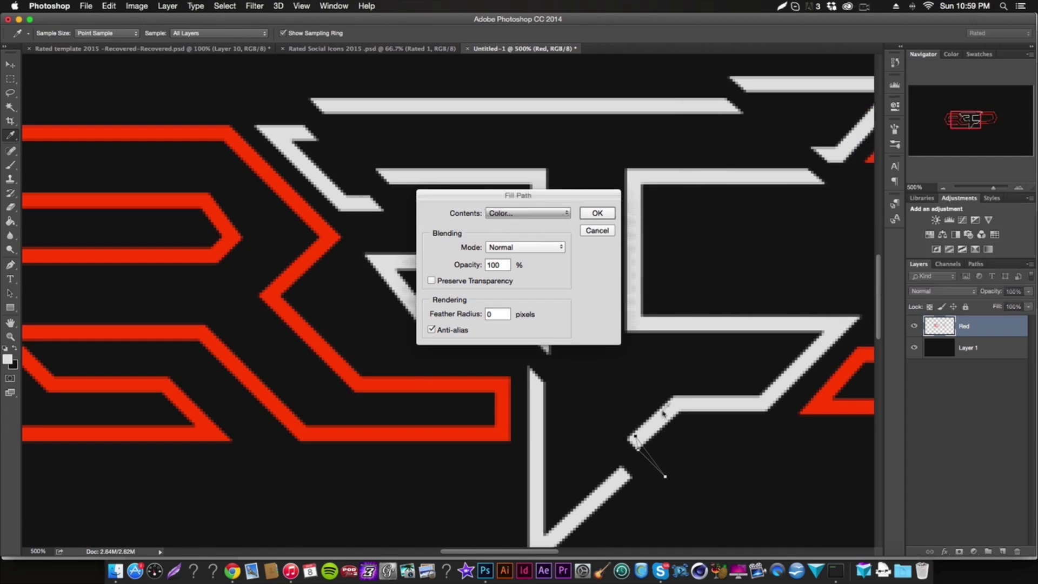
key(Escape)
right_click(715, 442)
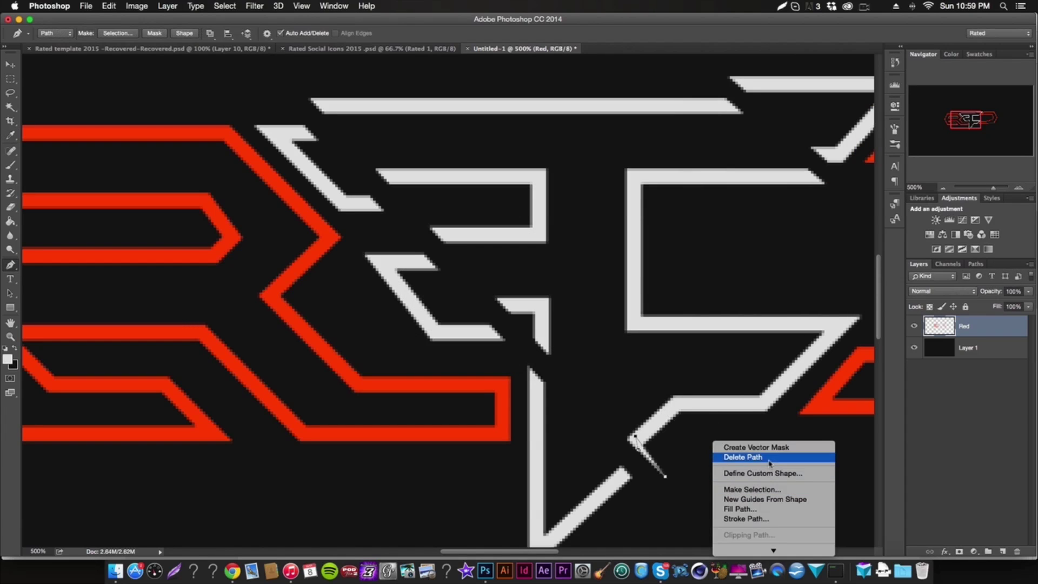
click(743, 457)
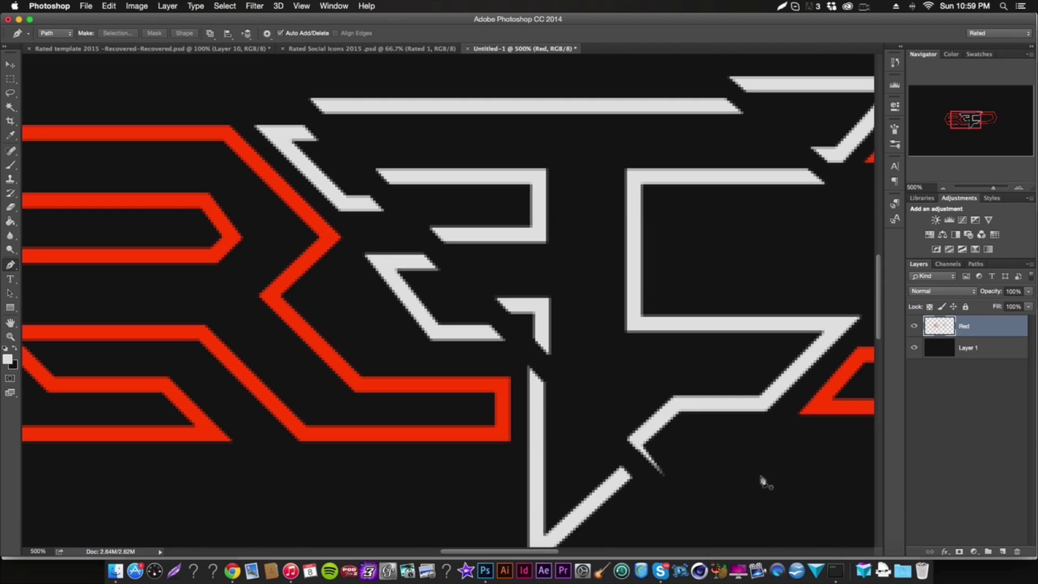
Step: Redraw the wedge path at the stroke's end, fill it with white, and delete the path
click(633, 481)
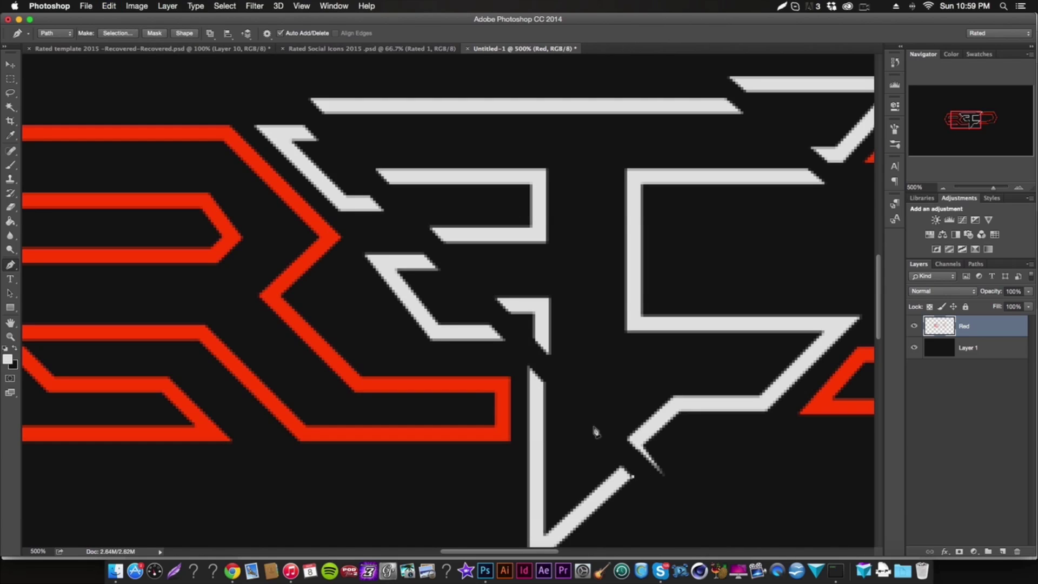
key(super+z)
right_click(638, 481)
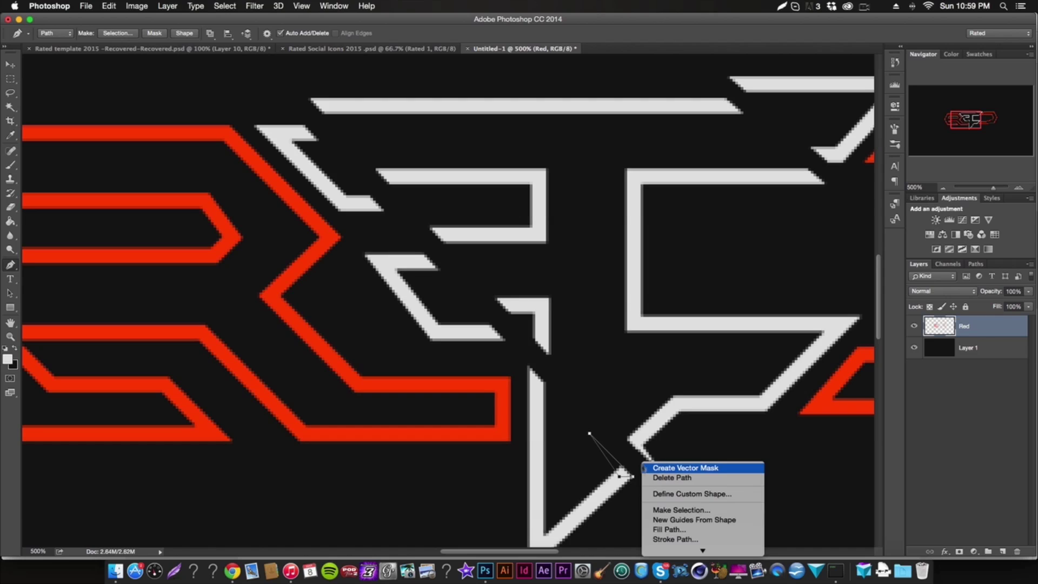
click(662, 532)
key(Return)
right_click(662, 535)
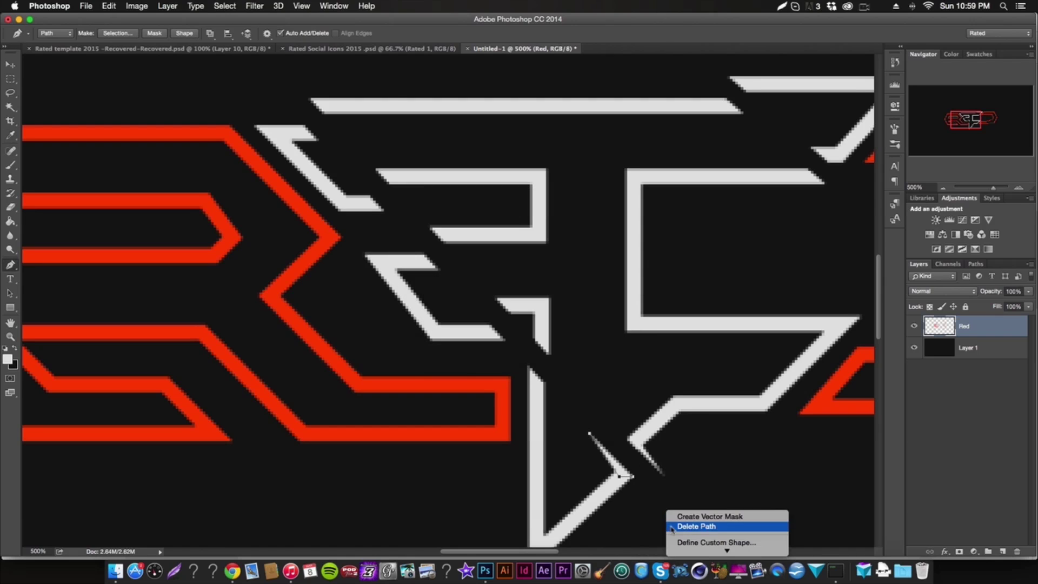
click(666, 524)
scroll(489, 408, up, 5)
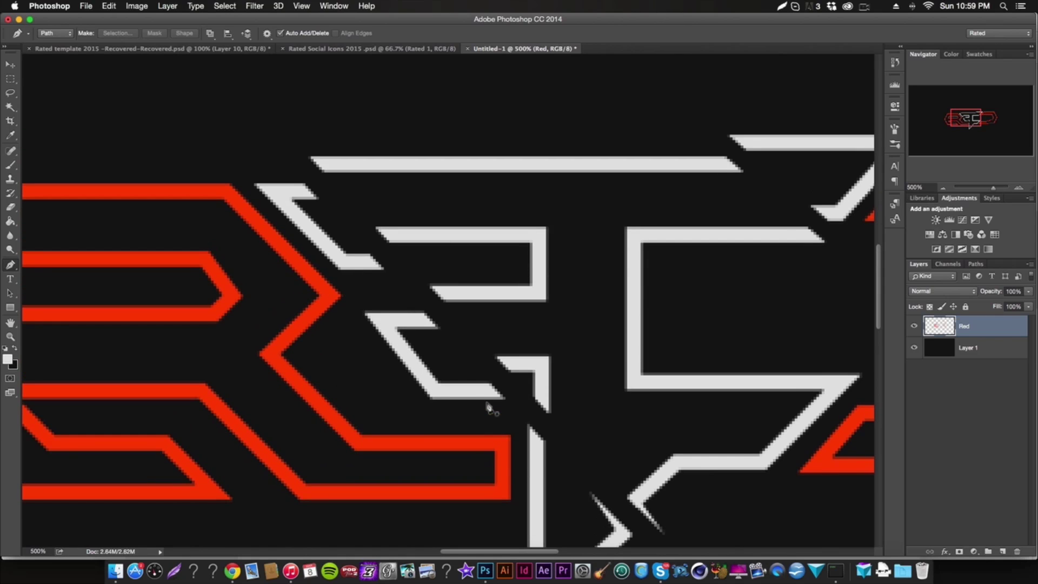
Step: Cut a thin dark diagonal slice through the top of the white stroke, then delete its path
click(546, 443)
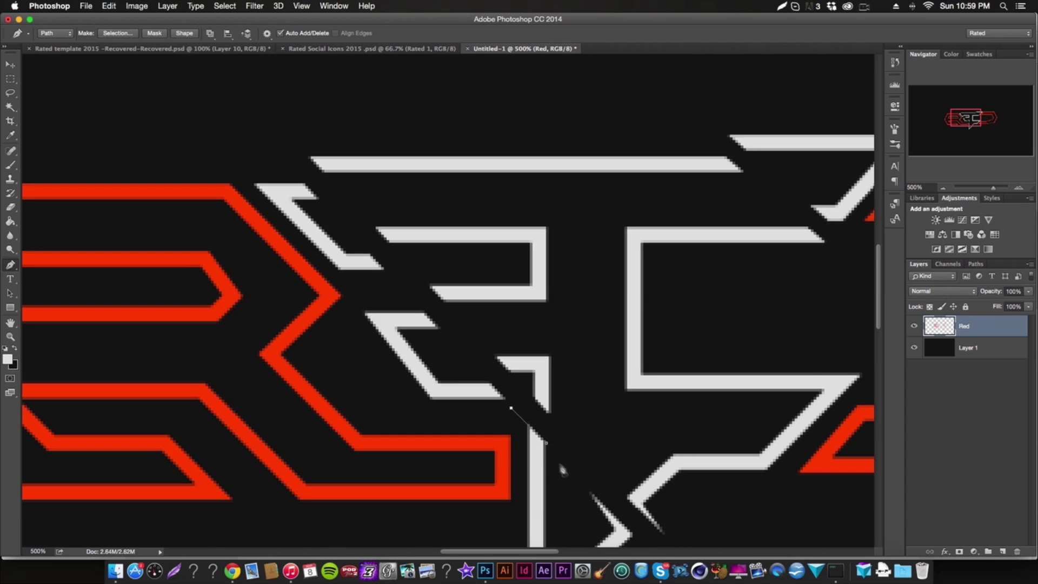
drag(536, 439, 553, 451)
right_click(547, 439)
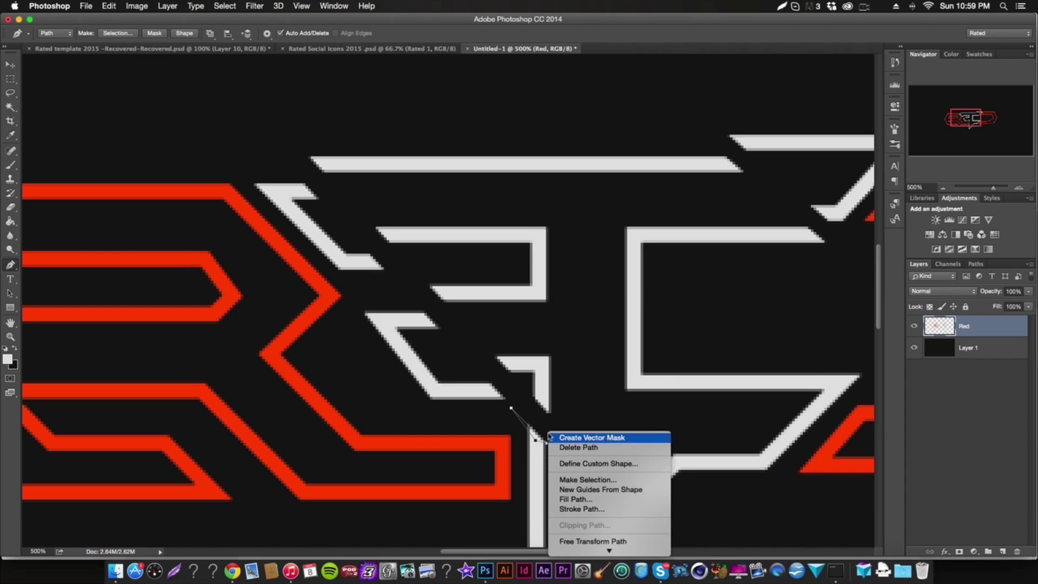
click(573, 500)
key(Return)
right_click(592, 487)
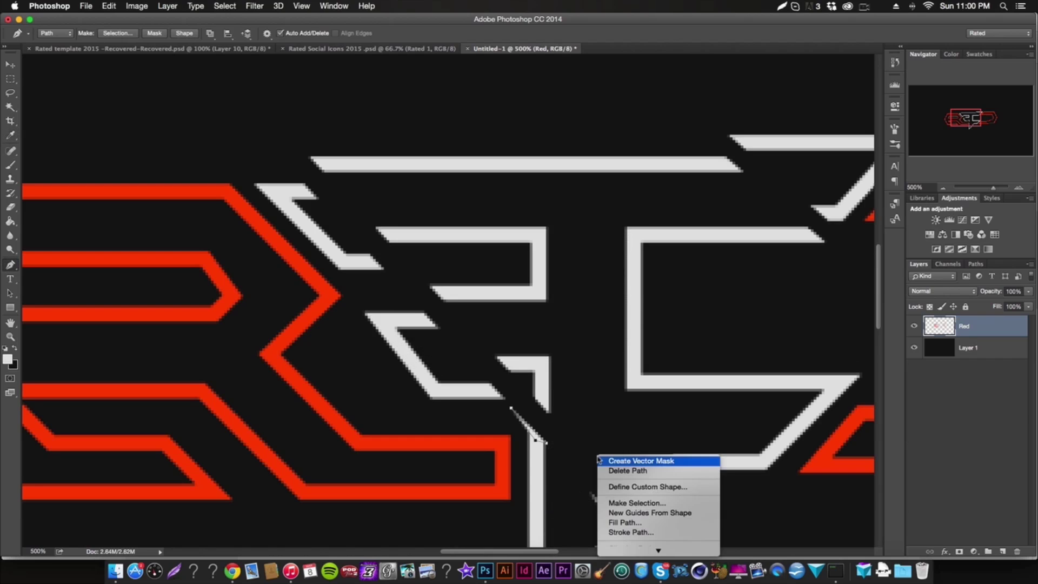
click(617, 472)
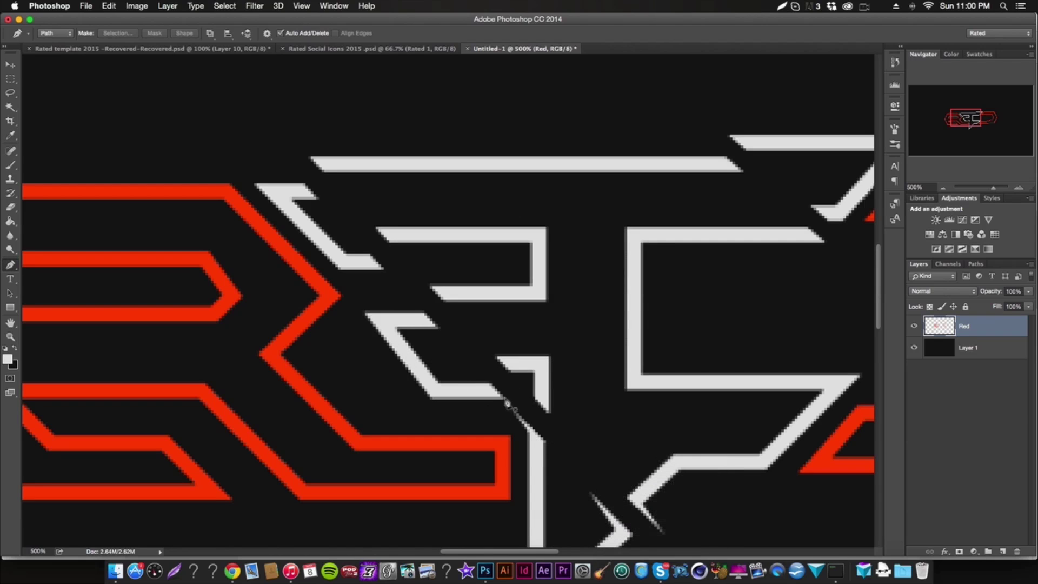
Step: Cut a second wedge-shaped slice running up-left along the white stroke and remove its path
click(509, 405)
drag(505, 405, 466, 365)
click(463, 360)
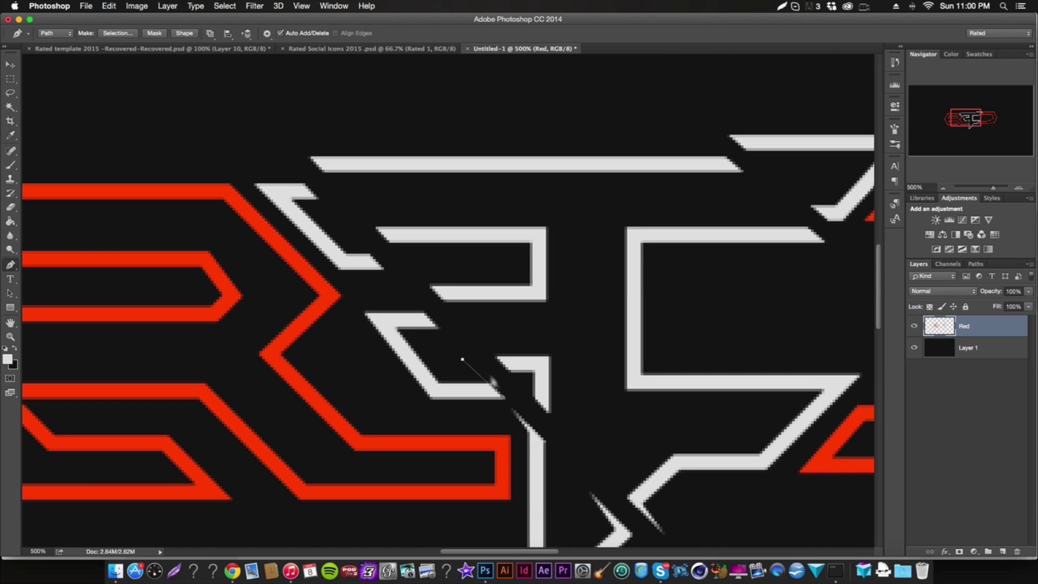
click(484, 387)
right_click(520, 382)
click(562, 450)
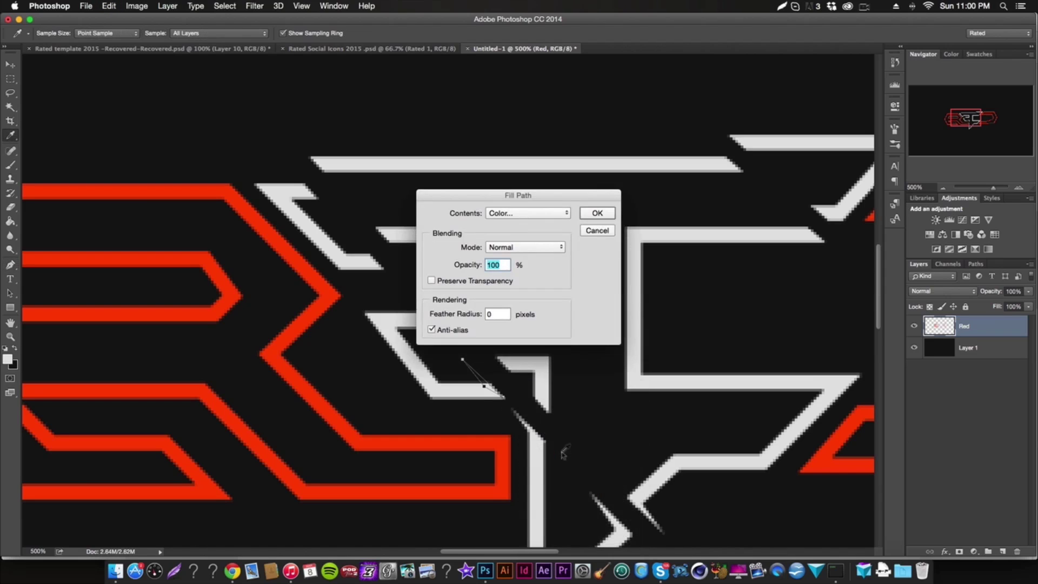
key(Return)
right_click(588, 426)
click(621, 442)
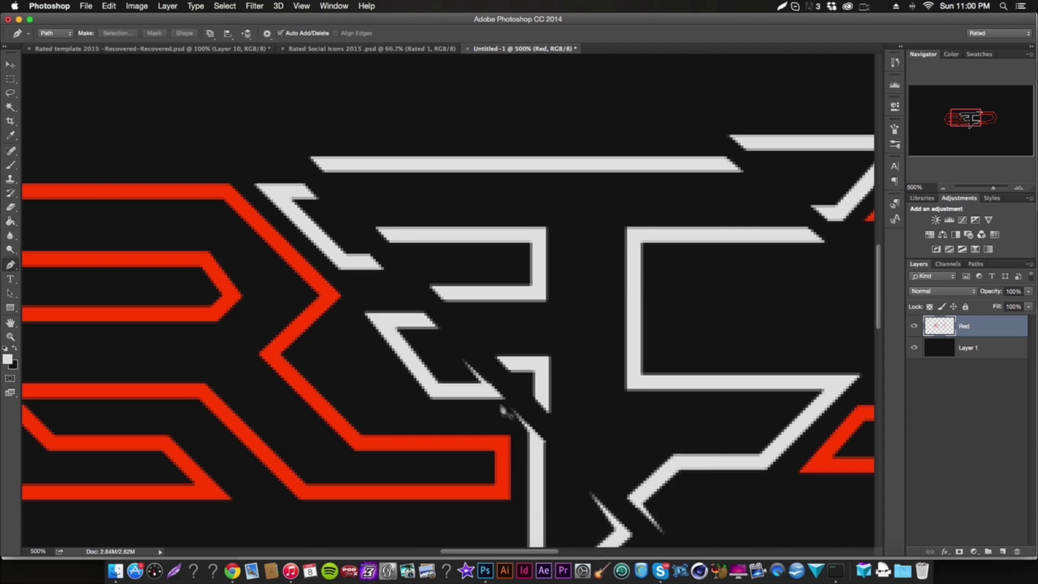
Step: Fill a third slice path across the white stroke in the dark colour
scroll(448, 360, up, 1)
click(441, 358)
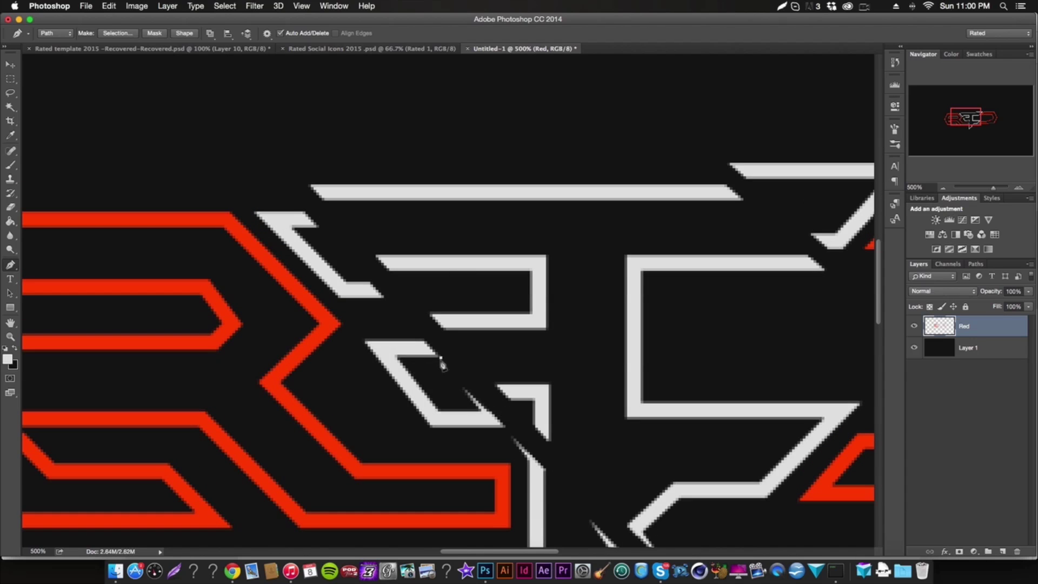
key(super+z)
scroll(449, 356, left, 1)
right_click(508, 364)
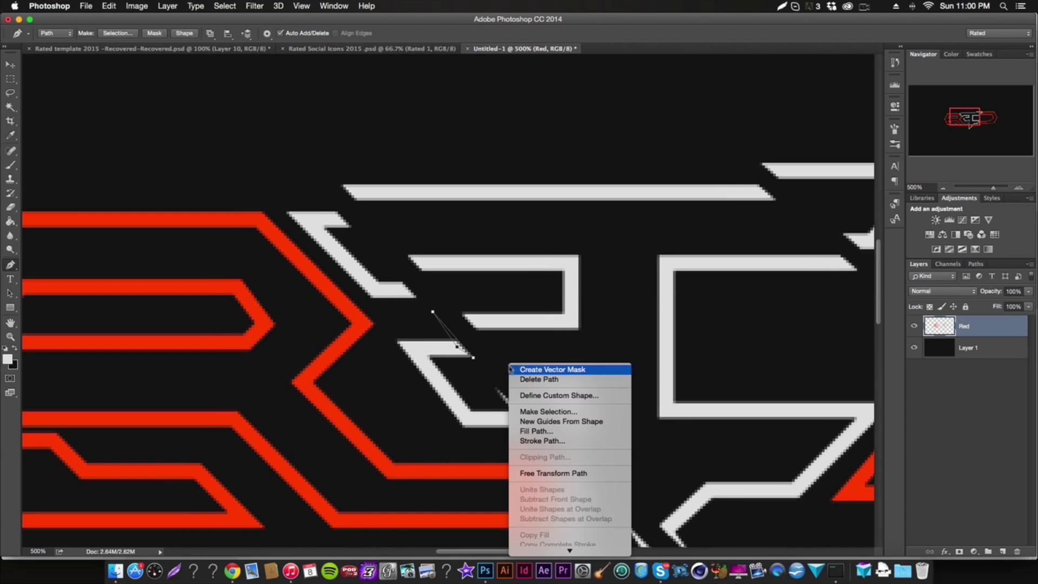
click(559, 431)
key(Return)
right_click(569, 330)
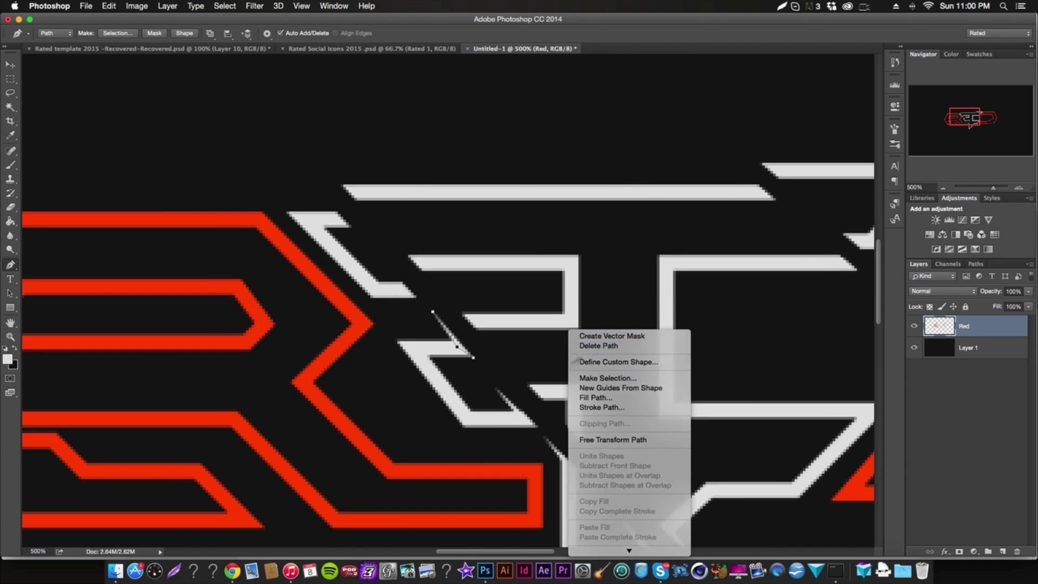
key(Escape)
Step: Cut a triangular dark slice through the next white stroke and delete its path
scroll(486, 379, up, 5)
scroll(487, 379, left, 1)
click(449, 397)
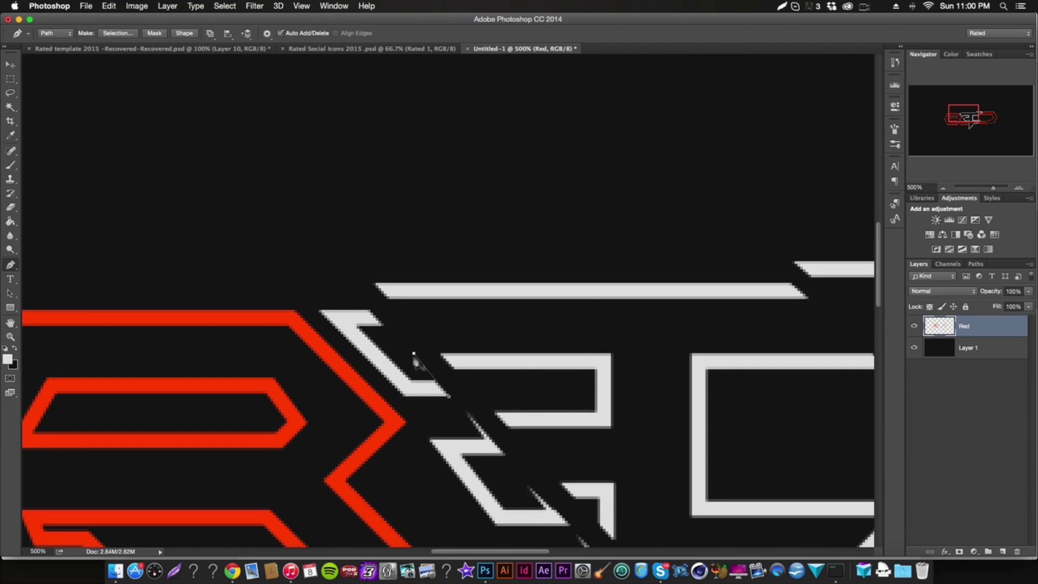
right_click(452, 402)
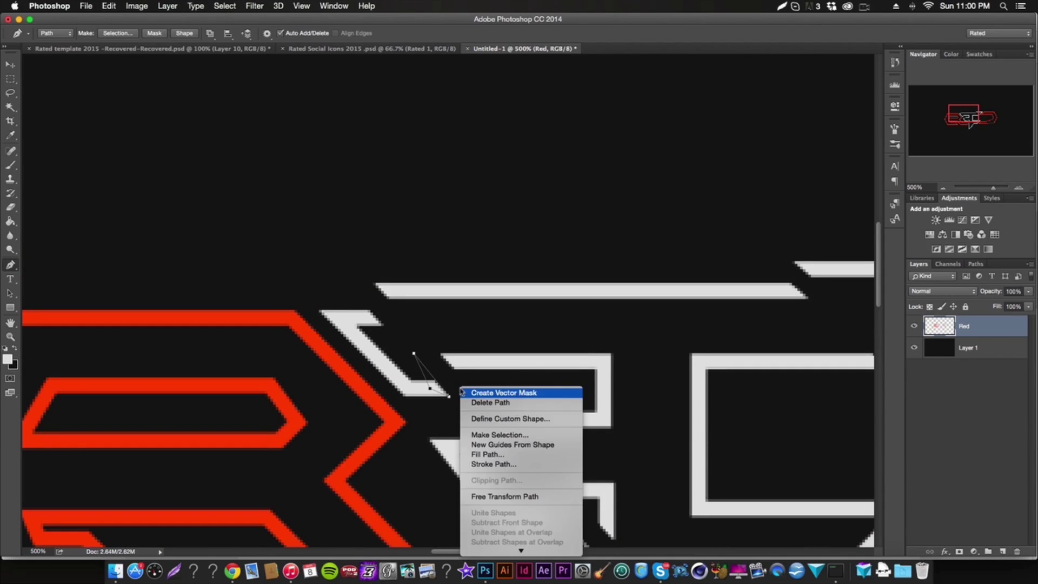
click(527, 454)
key(Return)
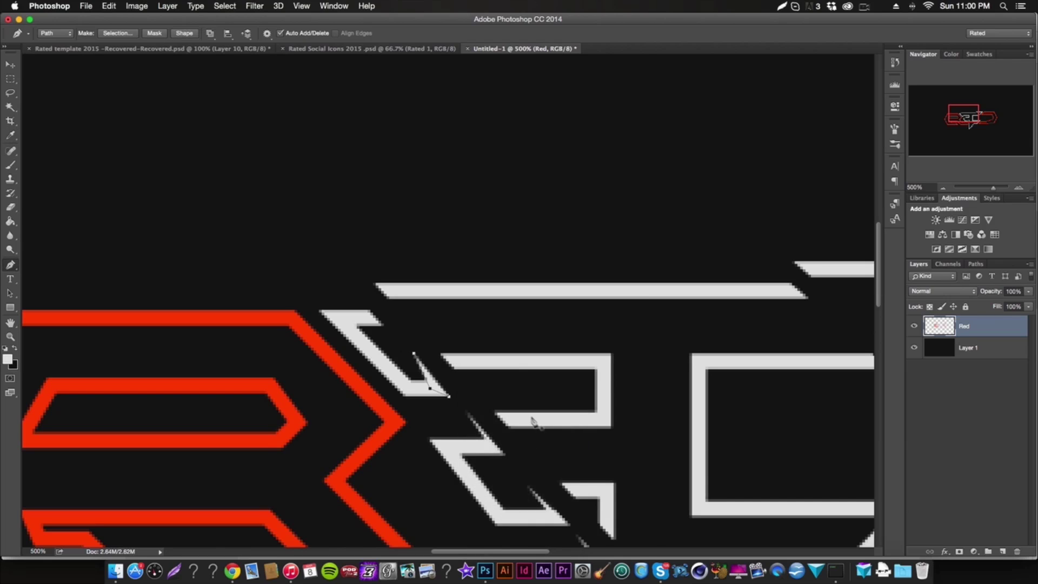
right_click(527, 413)
click(563, 431)
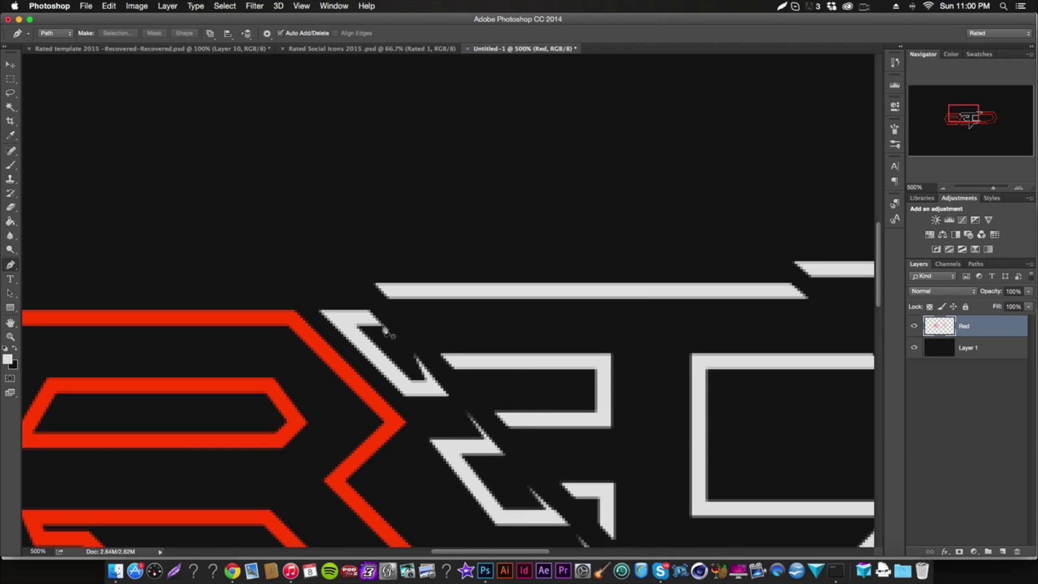
Step: Cut another slice across the stroke, undoing an accidentally added vector mask
click(384, 326)
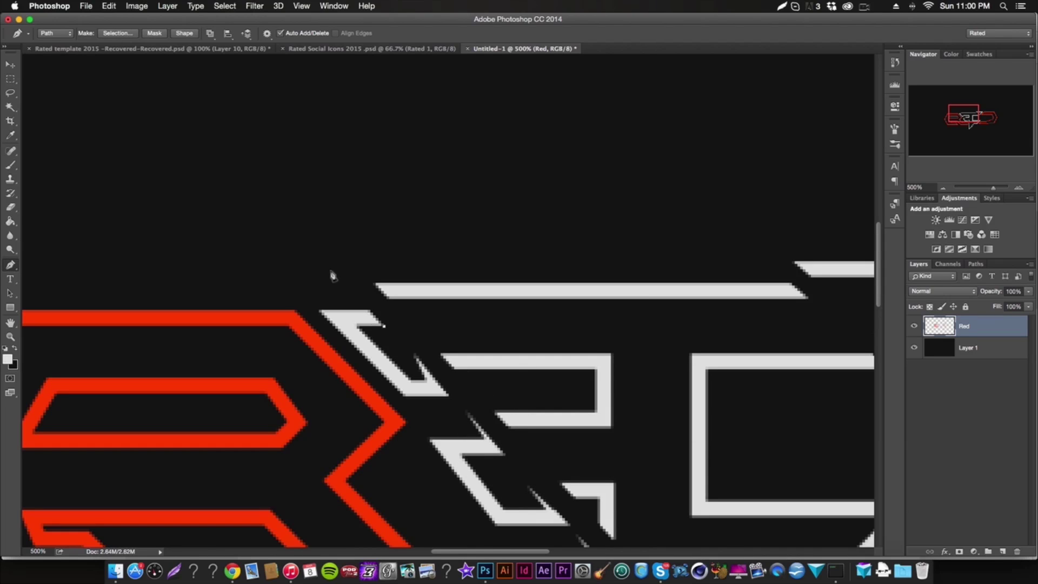
click(368, 318)
right_click(412, 323)
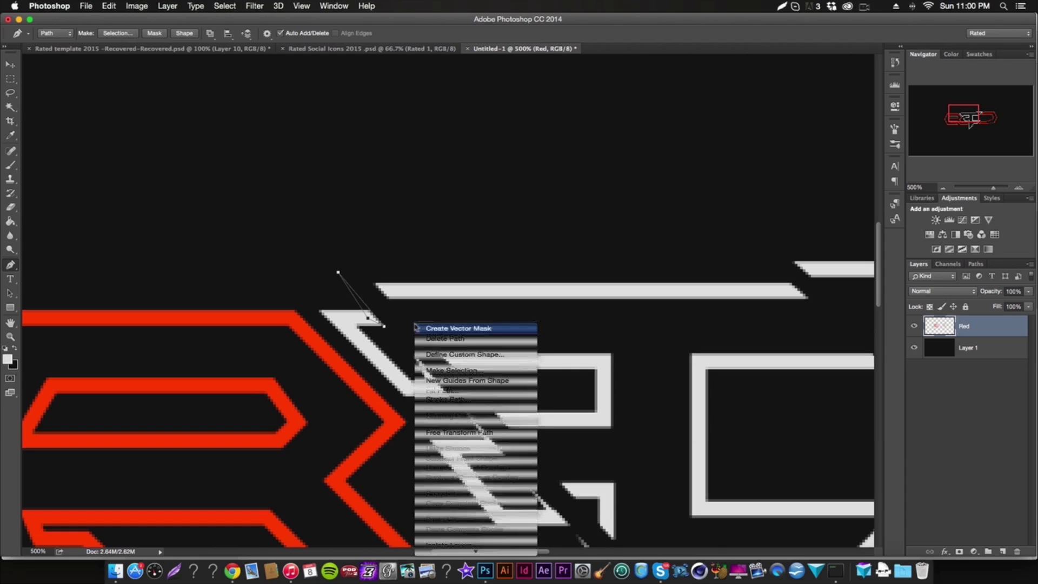
click(489, 389)
key(Return)
right_click(489, 360)
click(497, 377)
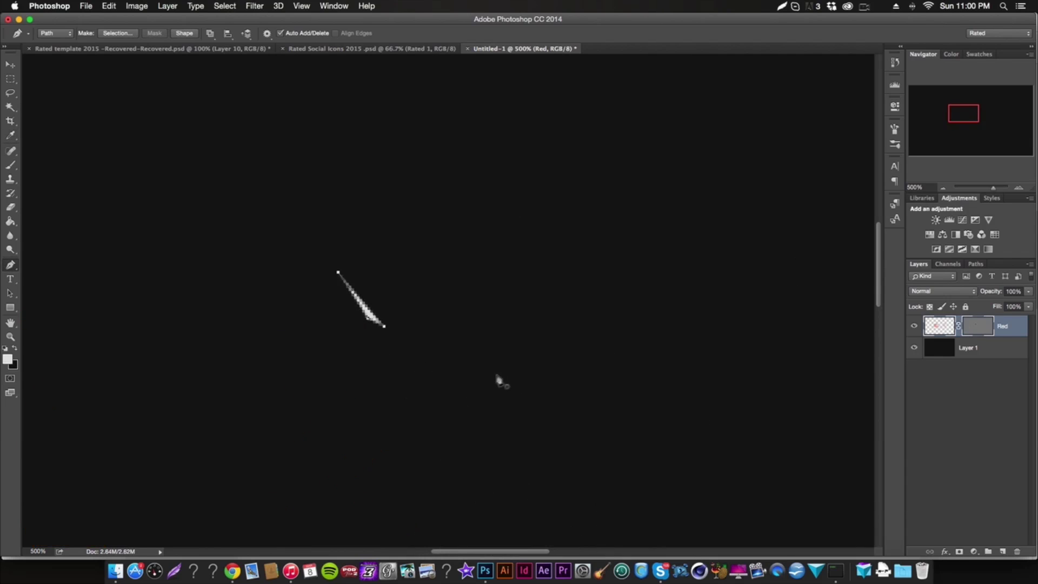
key(super+z)
right_click(488, 361)
click(521, 425)
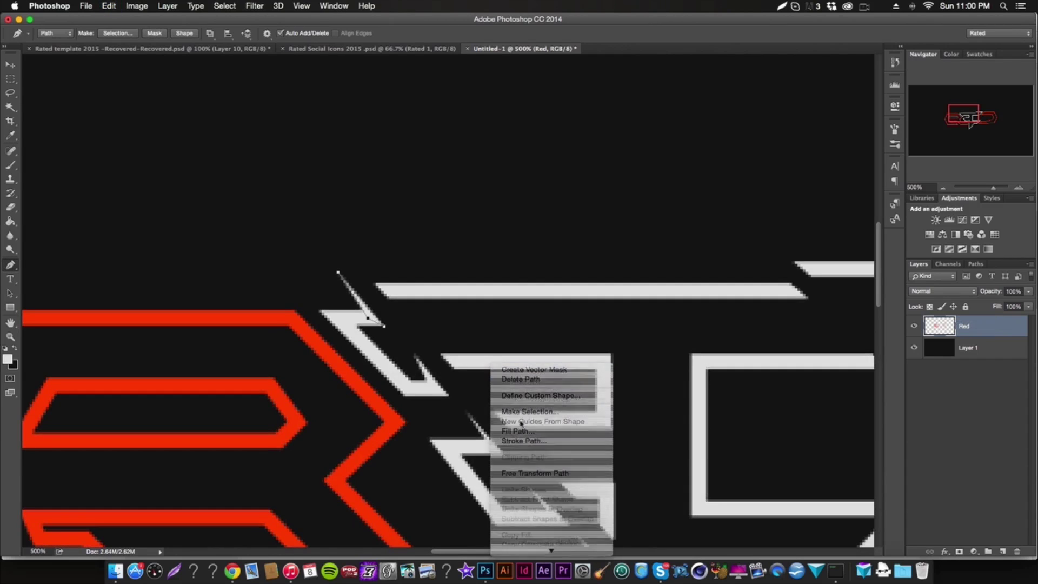
Step: Cut a diagonal slice starting at the bar's tip and clear its path
click(374, 284)
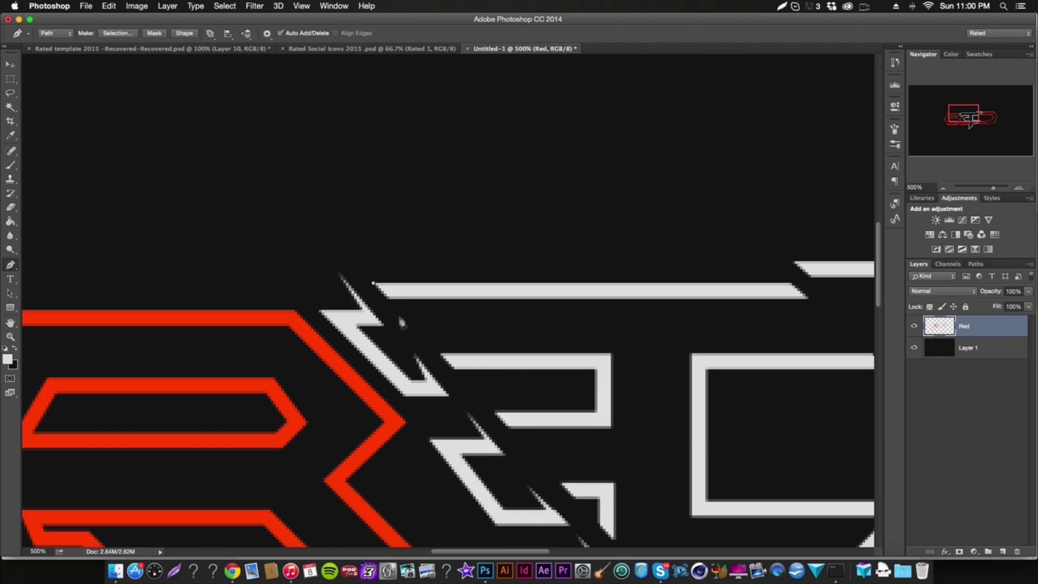
click(409, 327)
right_click(431, 323)
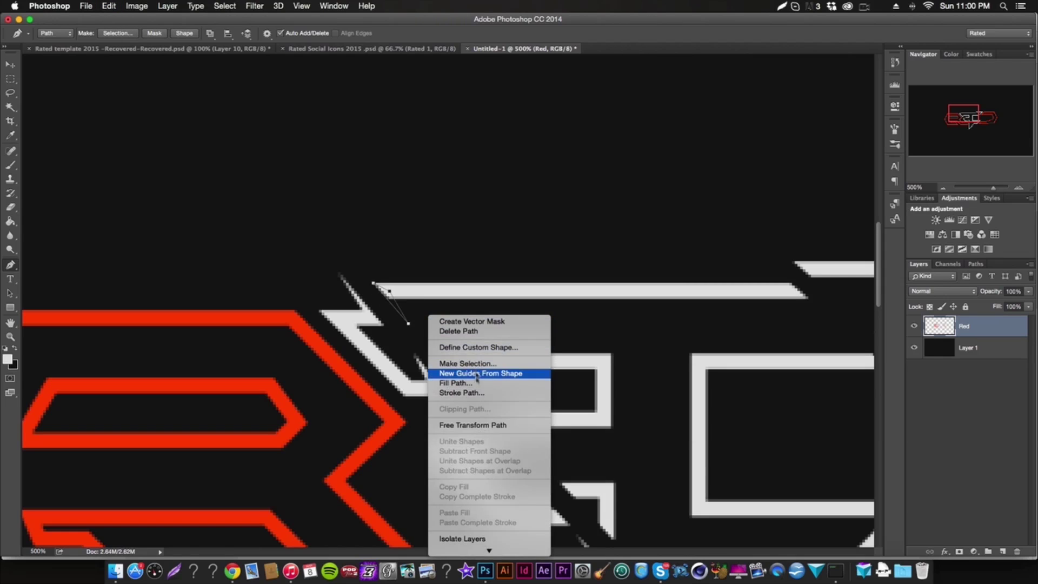
click(511, 386)
key(Return)
right_click(512, 389)
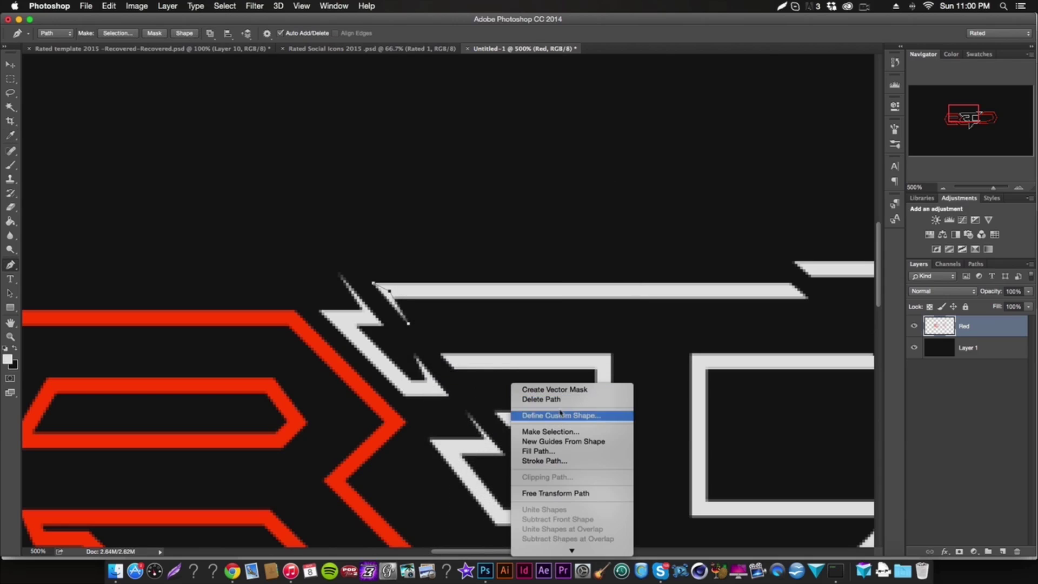
click(535, 402)
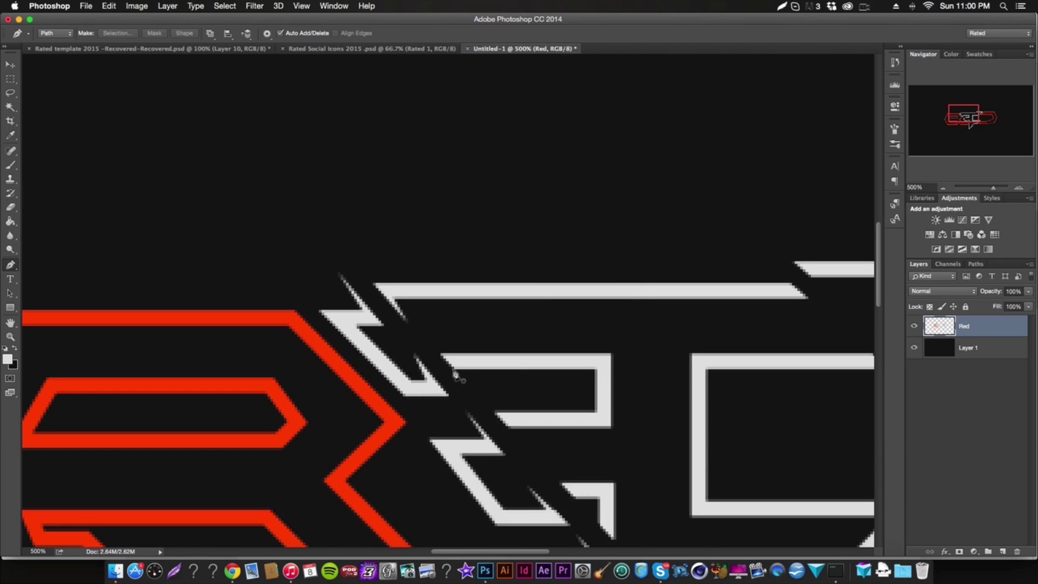
Step: Add another slice at the bar's tip after fixing a misplaced anchor, then delete the path
click(432, 350)
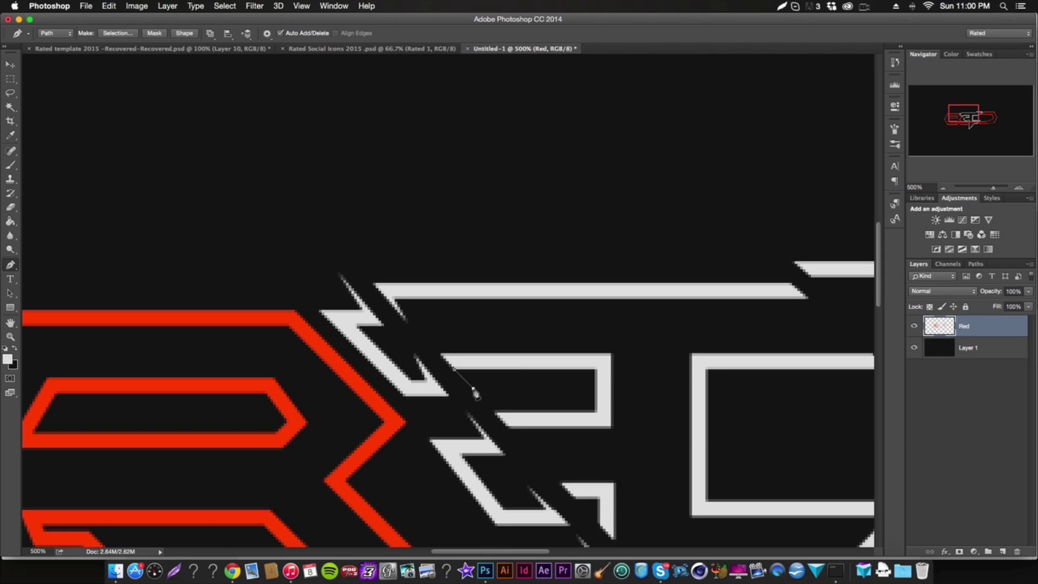
key(super+z)
click(441, 354)
right_click(480, 362)
click(513, 430)
key(Escape)
right_click(543, 427)
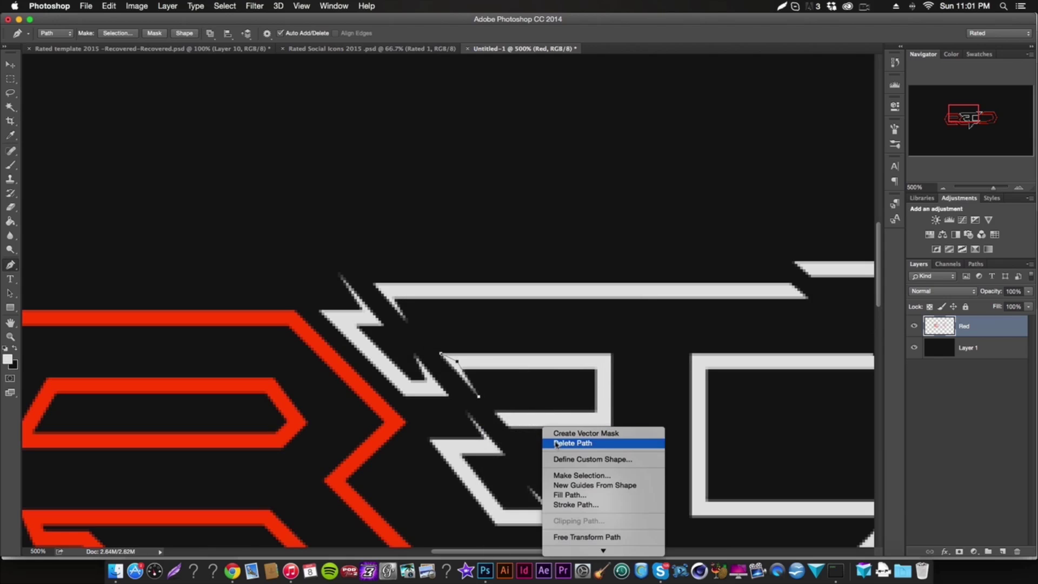
click(556, 444)
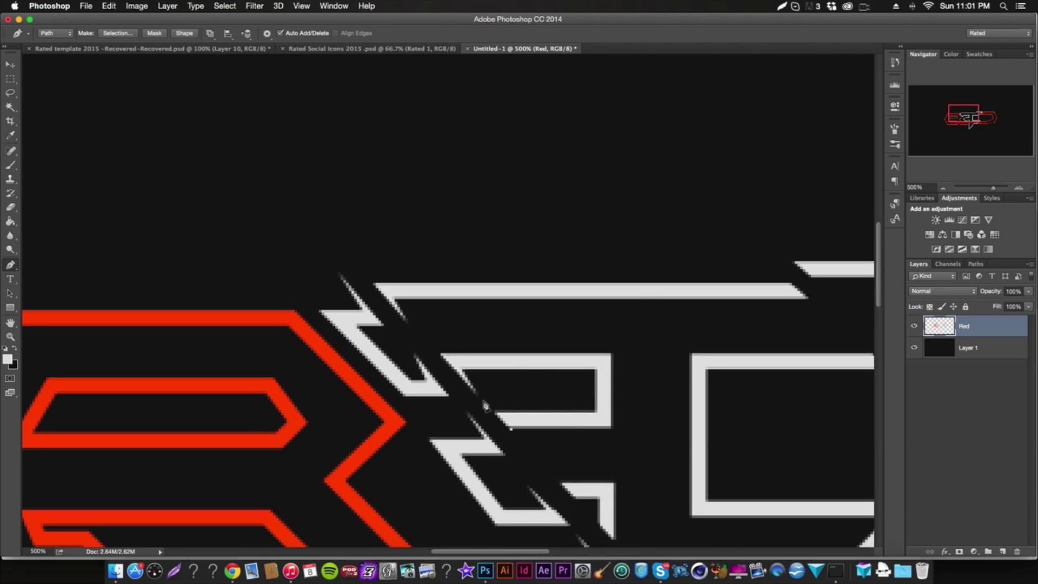
Step: Refill the next slice path after undoing the last steps, then remove it
key(super+z)
key(super+z)
right_click(524, 424)
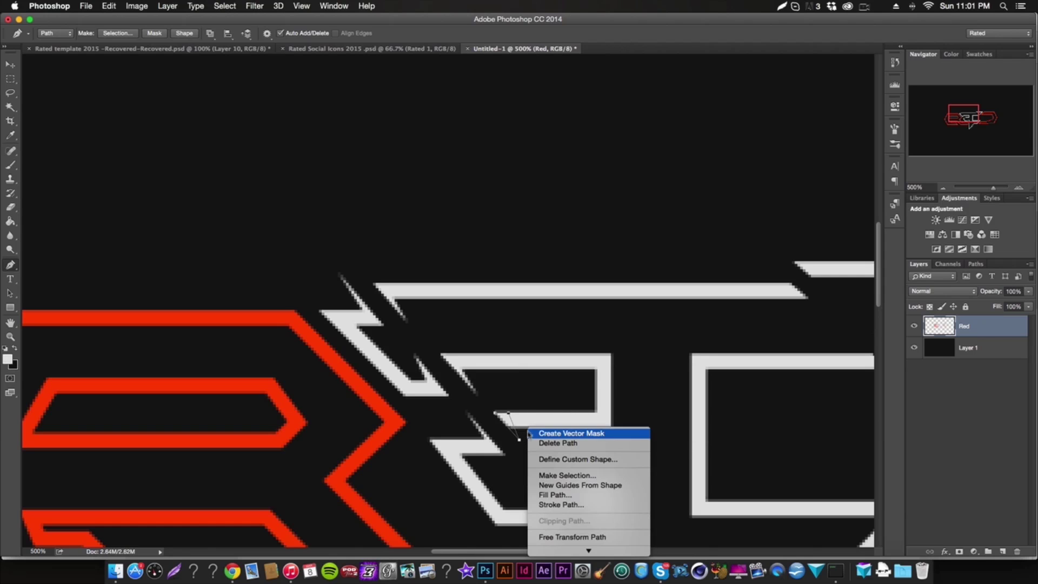
click(554, 491)
key(Return)
right_click(568, 478)
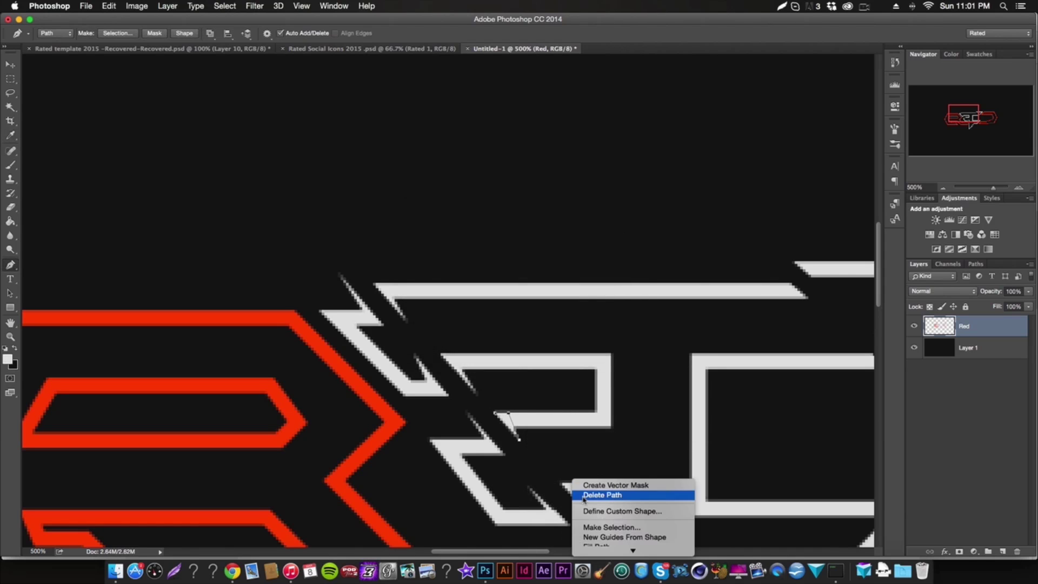
click(592, 492)
Step: Fill a short slice path at the white shape's corner and remove the path
scroll(641, 503, down, 5)
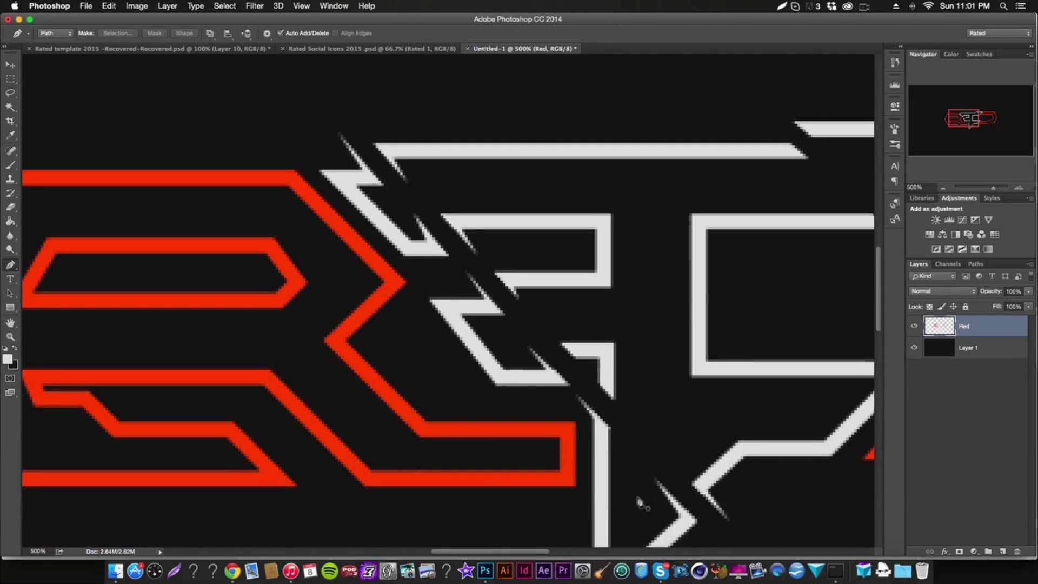
click(564, 347)
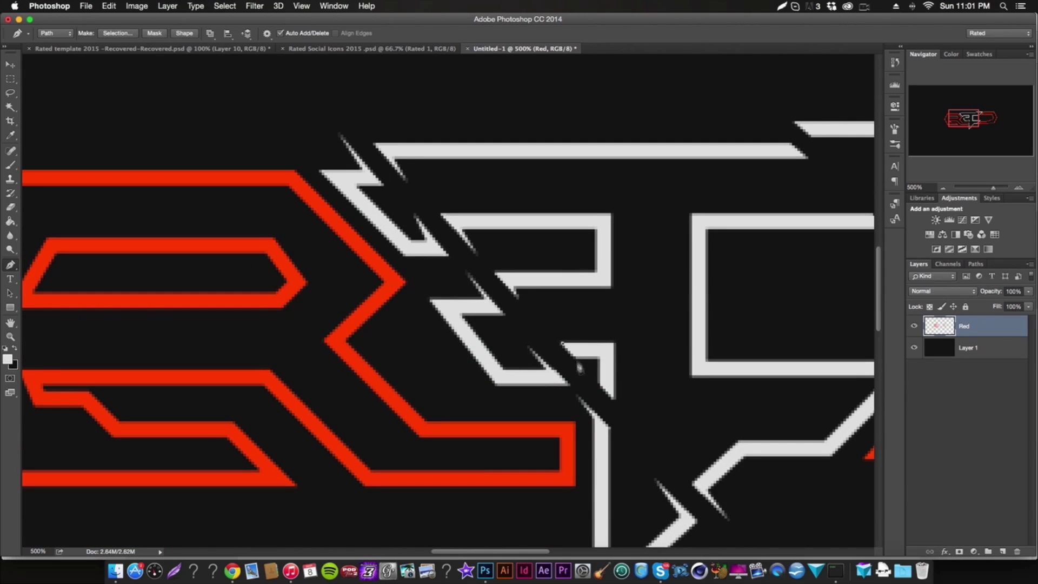
click(565, 349)
click(561, 344)
right_click(573, 348)
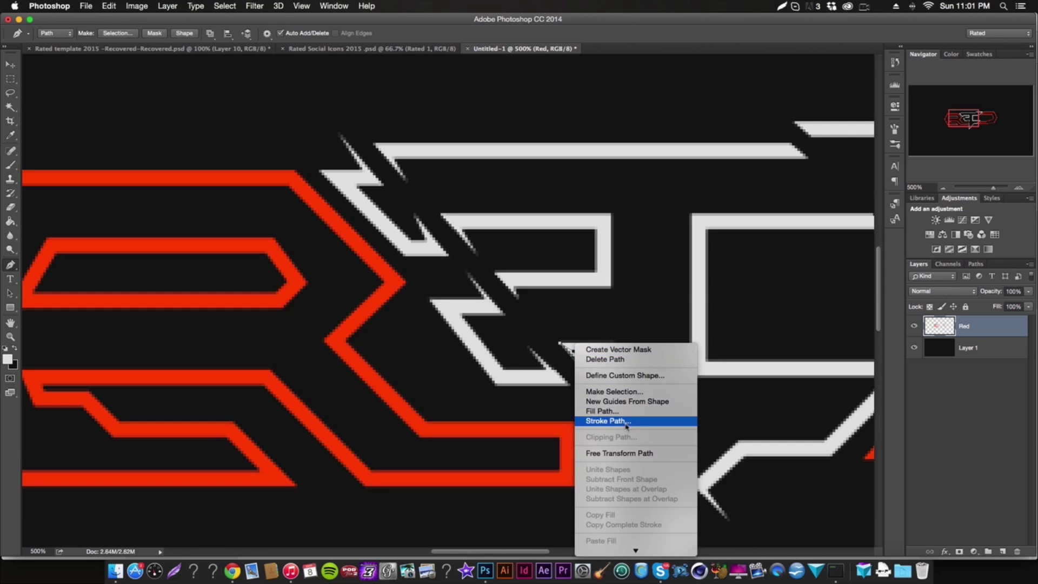
click(623, 412)
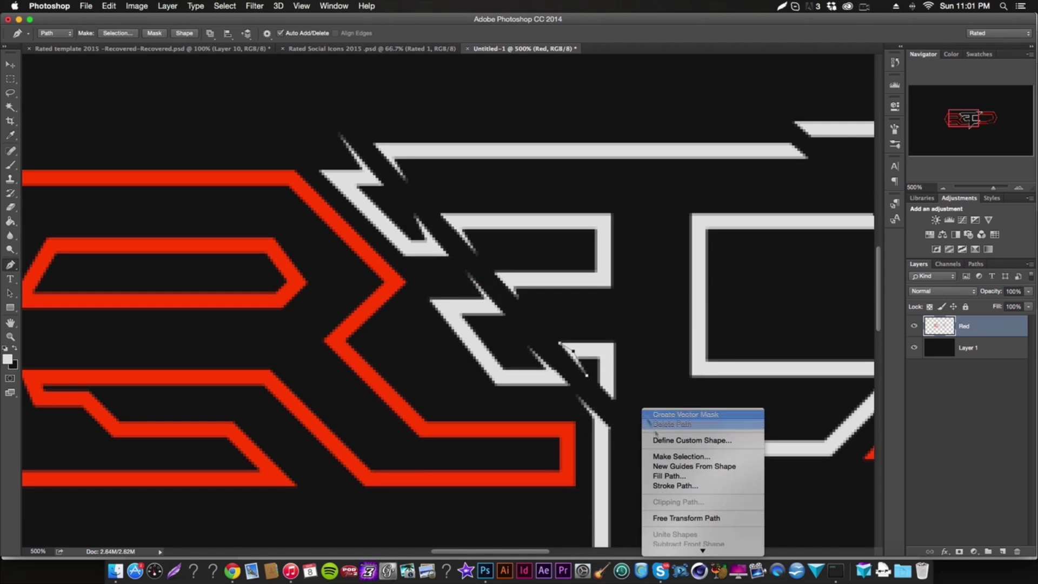
click(657, 425)
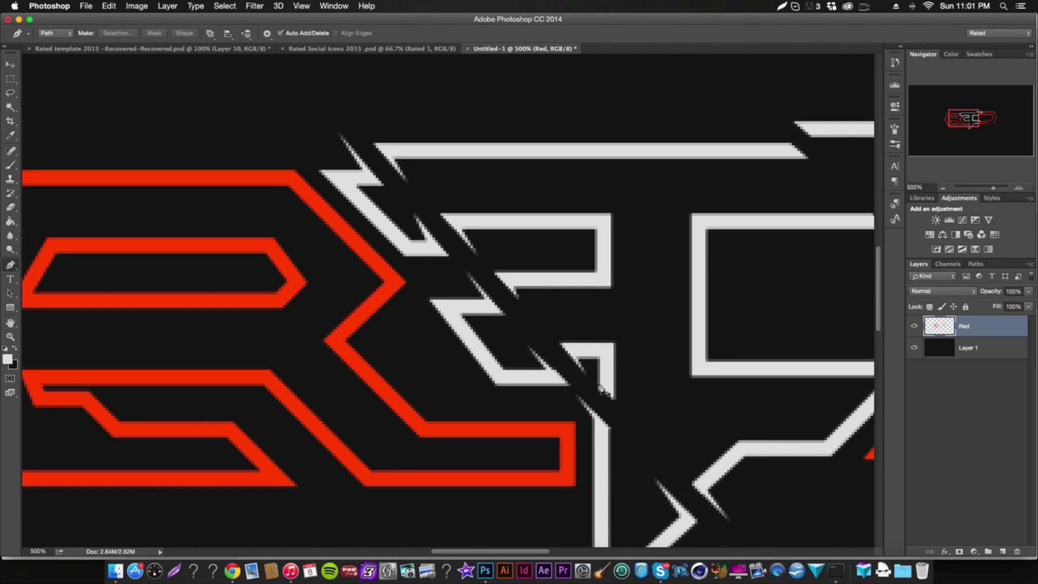
Step: Cut a diagonal slice across the white shape's lower corner, then pan across the canvas
drag(598, 384, 630, 415)
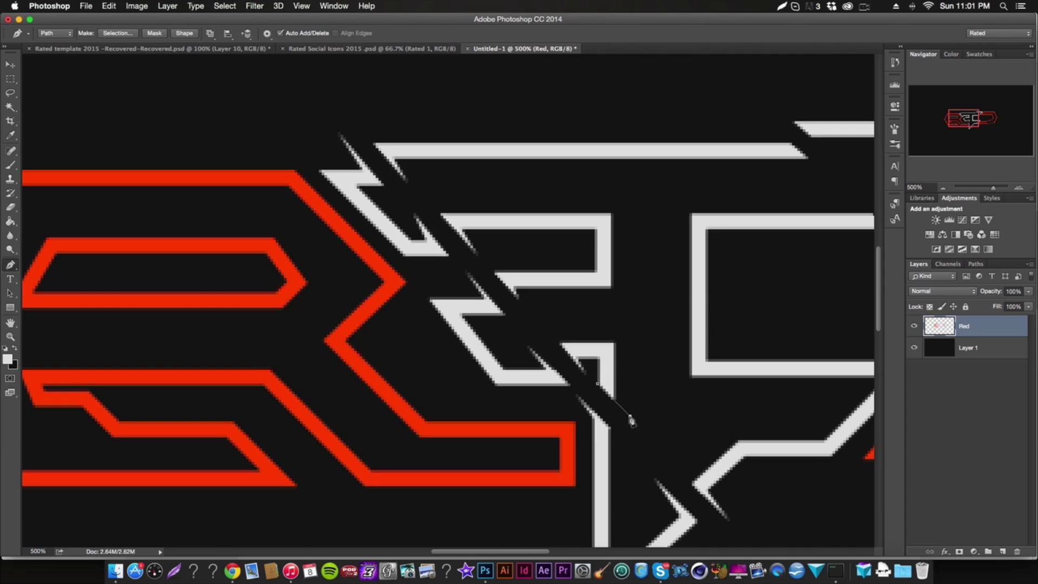
right_click(612, 382)
click(677, 449)
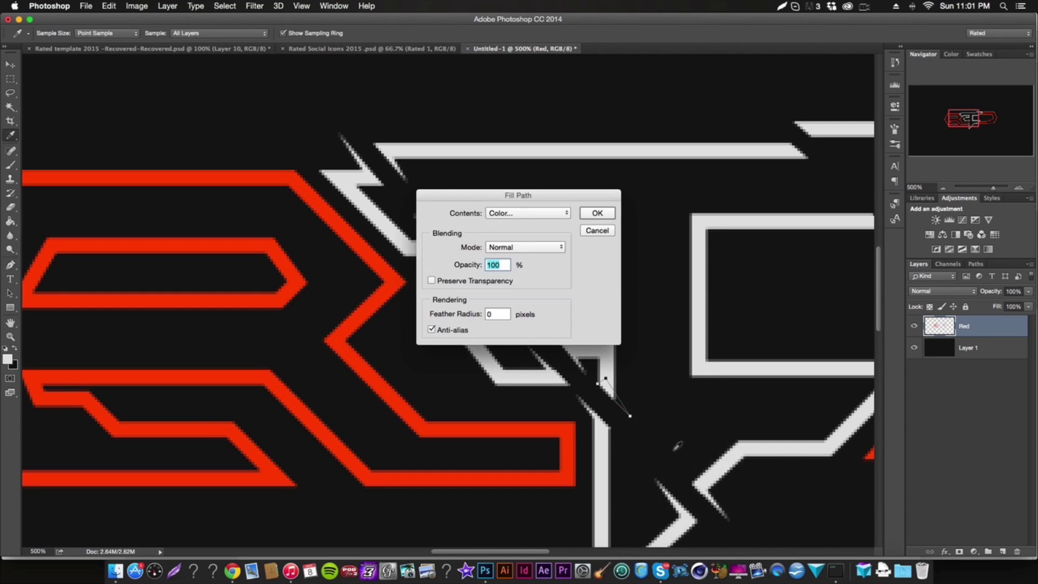
key(Return)
right_click(677, 447)
key(Escape)
scroll(686, 469, right, 10)
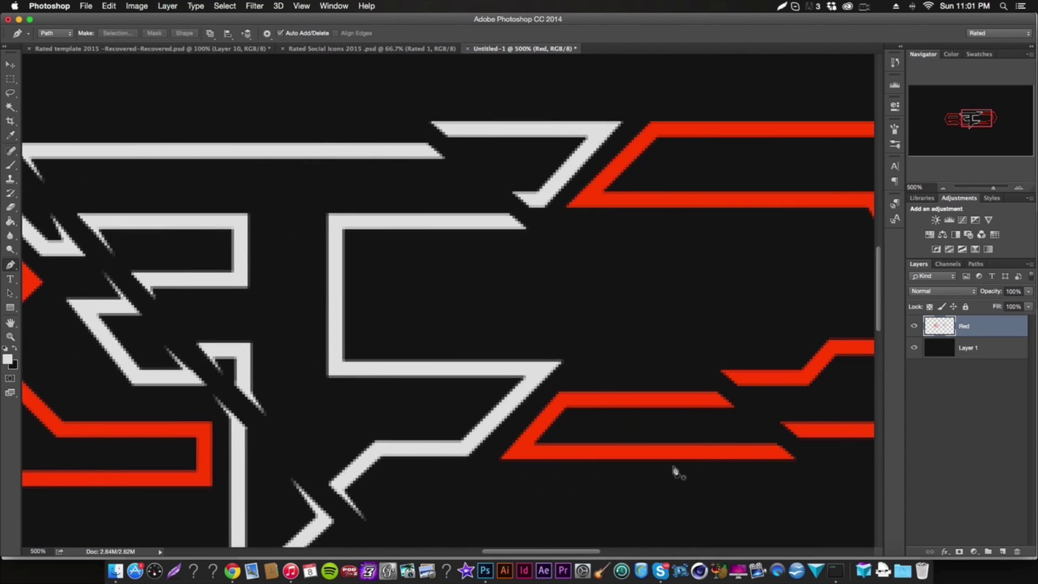
scroll(676, 472, right, 5)
scroll(676, 472, left, 10)
scroll(677, 471, up, 5)
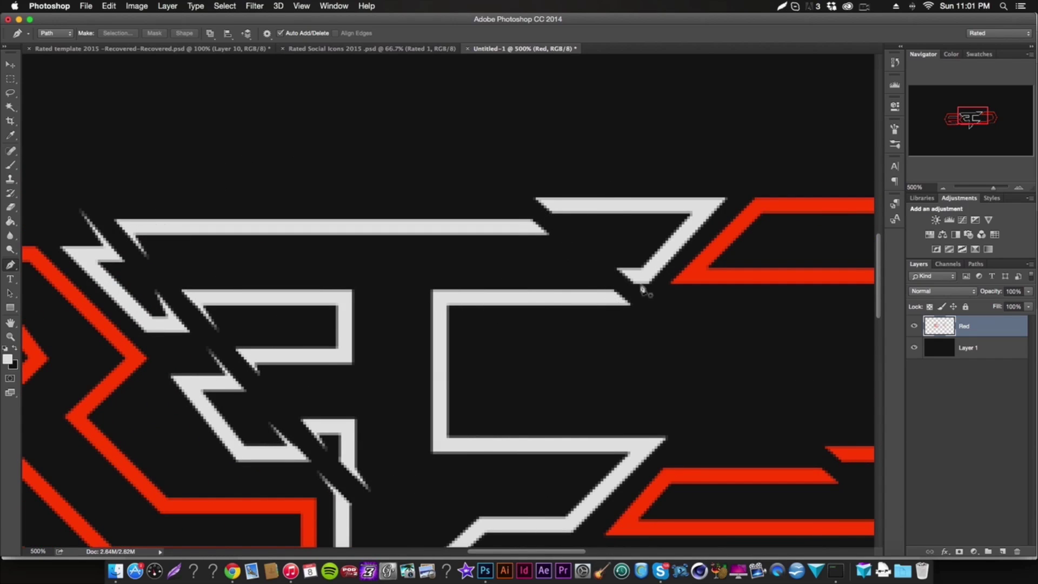
scroll(638, 340, right, 5)
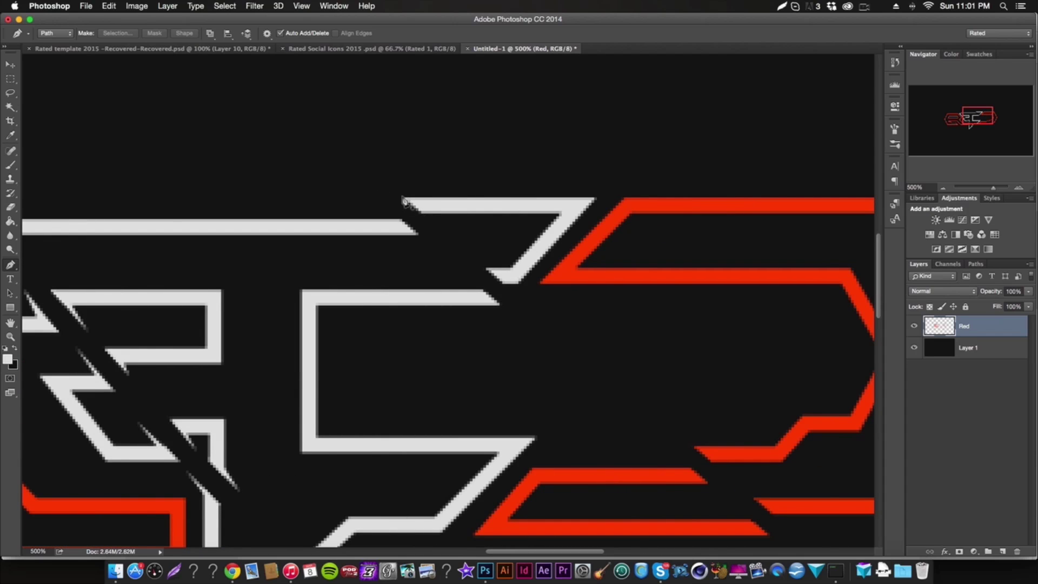
scroll(405, 202, left, 3)
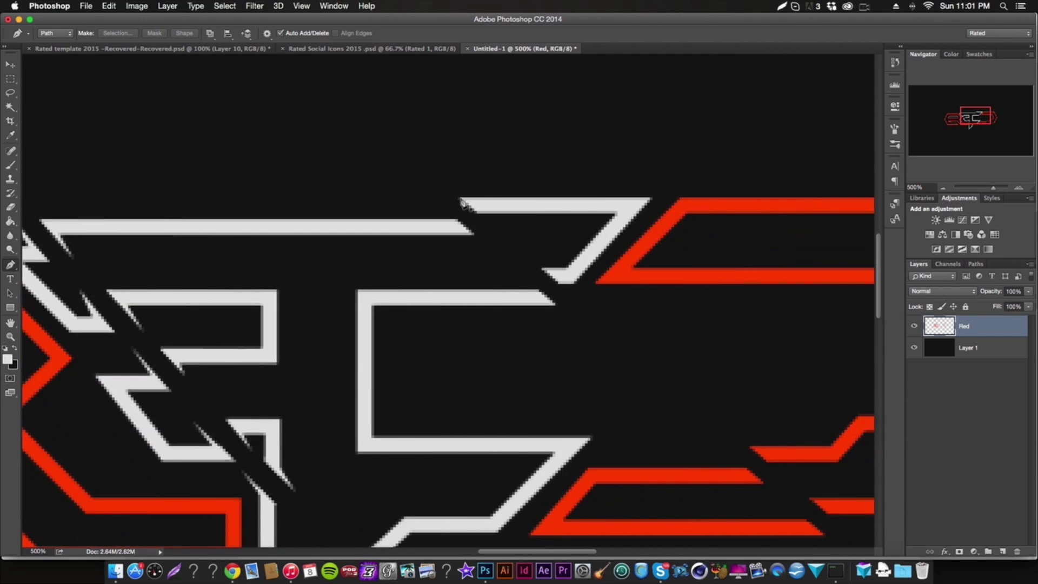
Step: Fill a small slice path at the white stroke's corner, then delete it
click(458, 199)
drag(476, 215, 487, 219)
scroll(486, 218, left, 1)
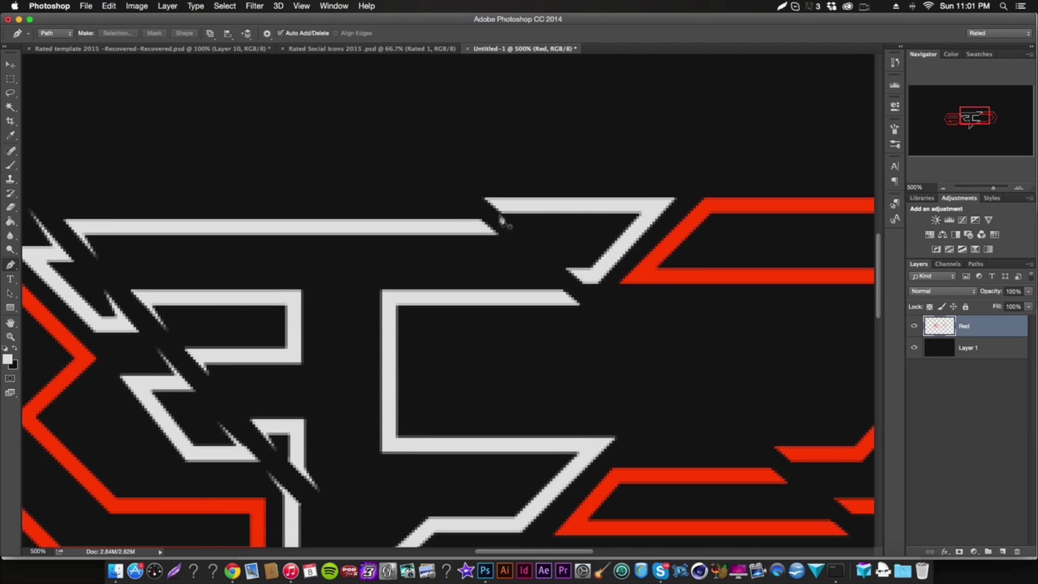
click(498, 213)
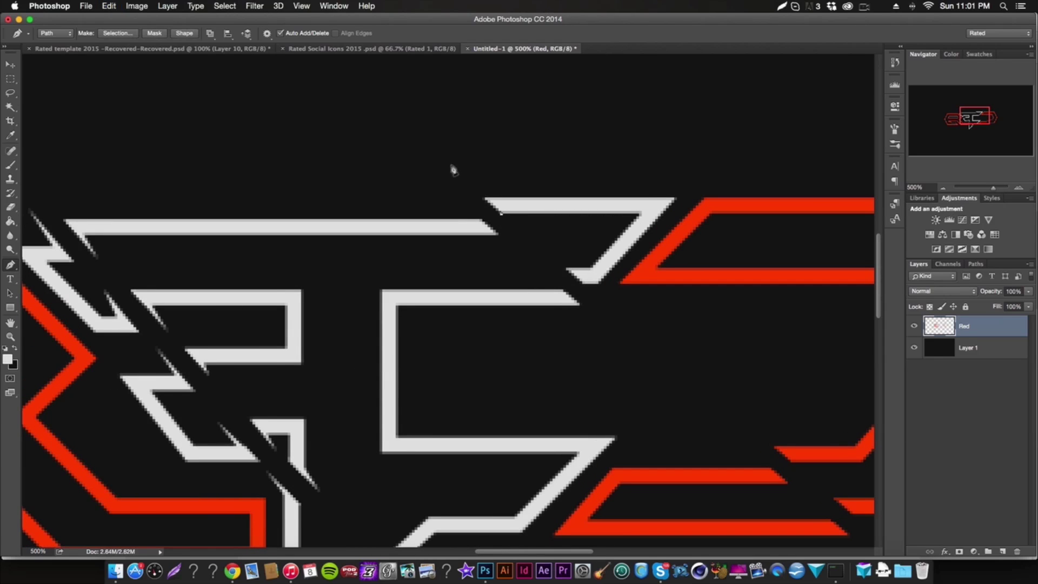
click(507, 208)
right_click(507, 209)
click(569, 285)
key(Escape)
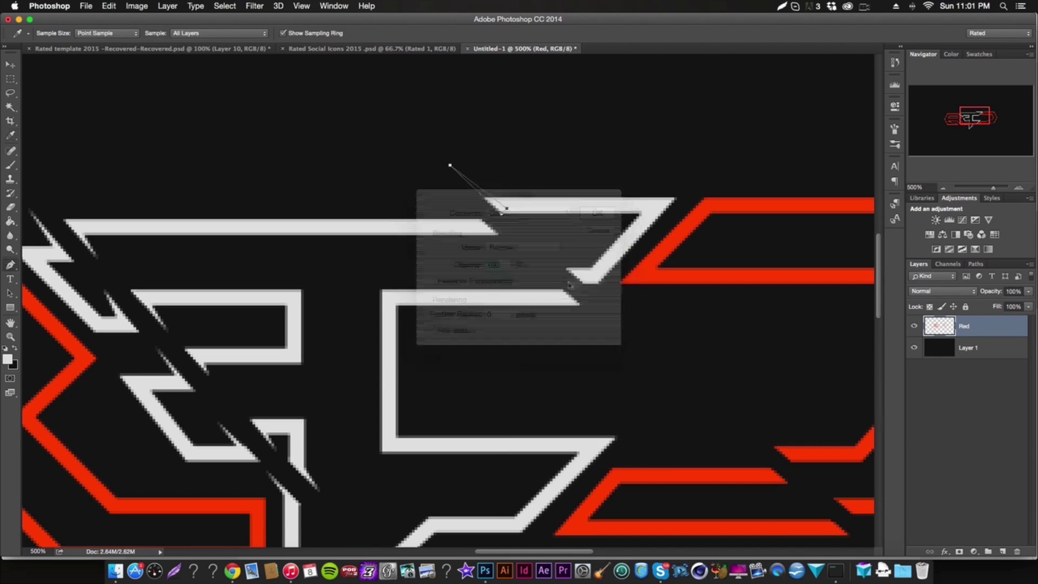
right_click(645, 273)
click(670, 287)
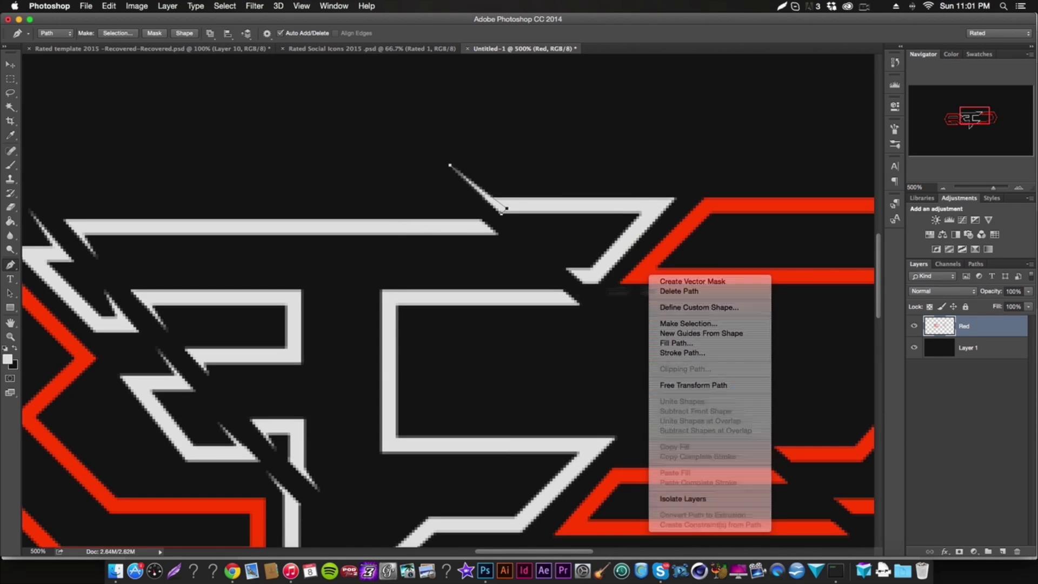
Step: Fill another slice at the stroke corner after undoing an extra anchor point
click(585, 283)
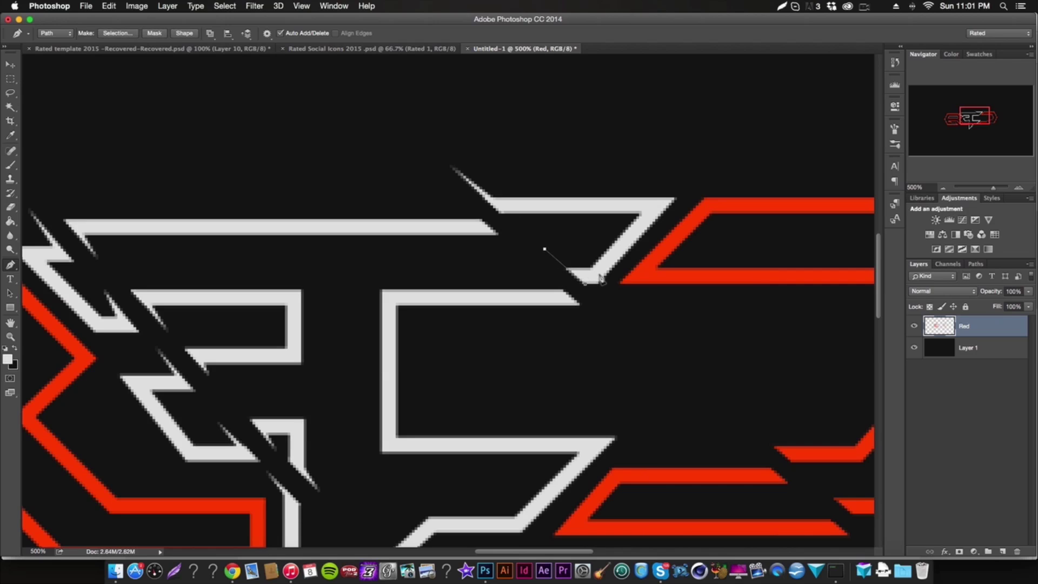
key(ctrl+z)
scroll(595, 294, left, 5)
right_click(677, 334)
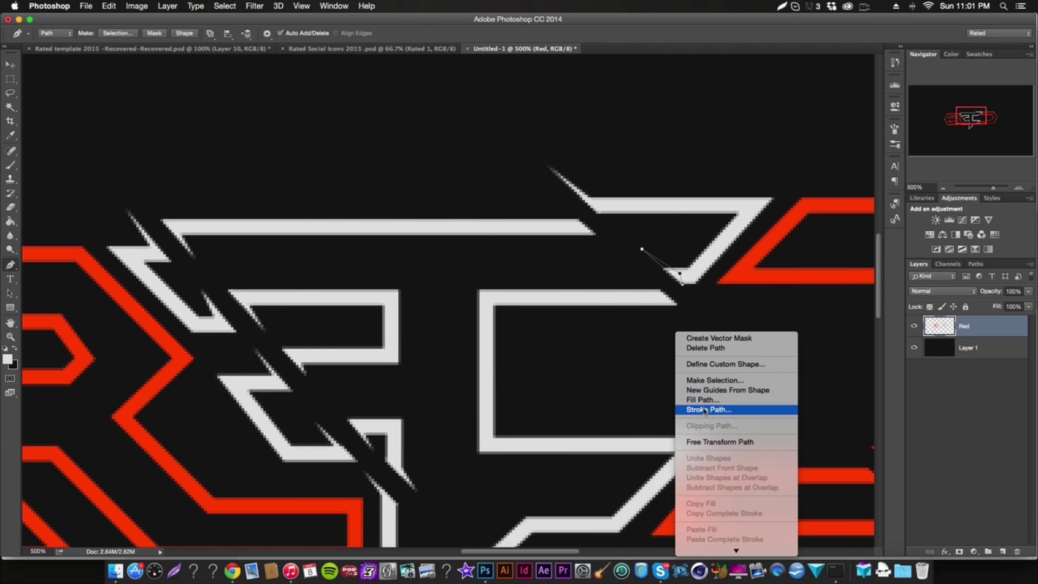
click(703, 399)
key(Return)
right_click(736, 389)
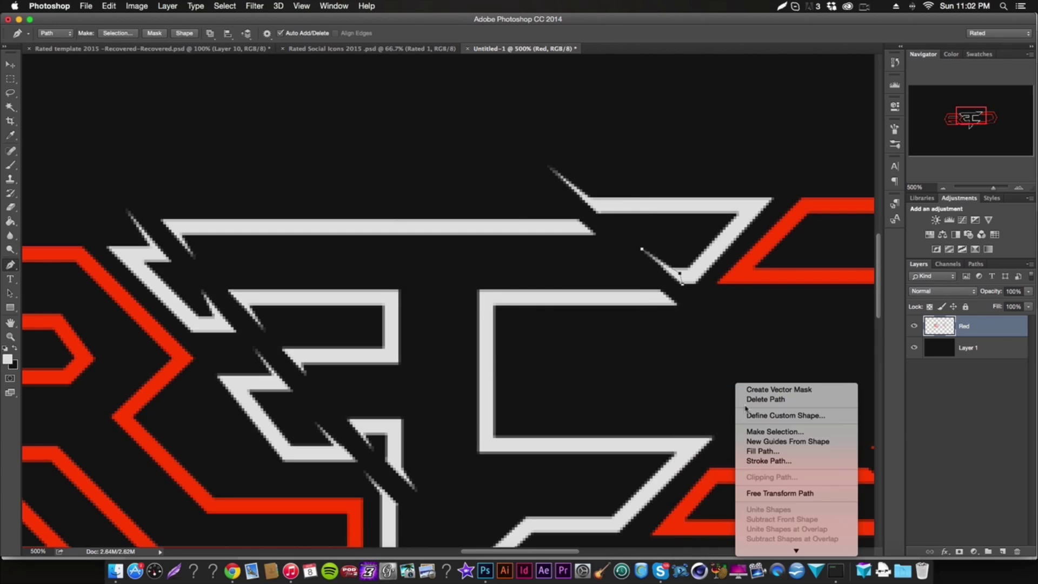
click(757, 401)
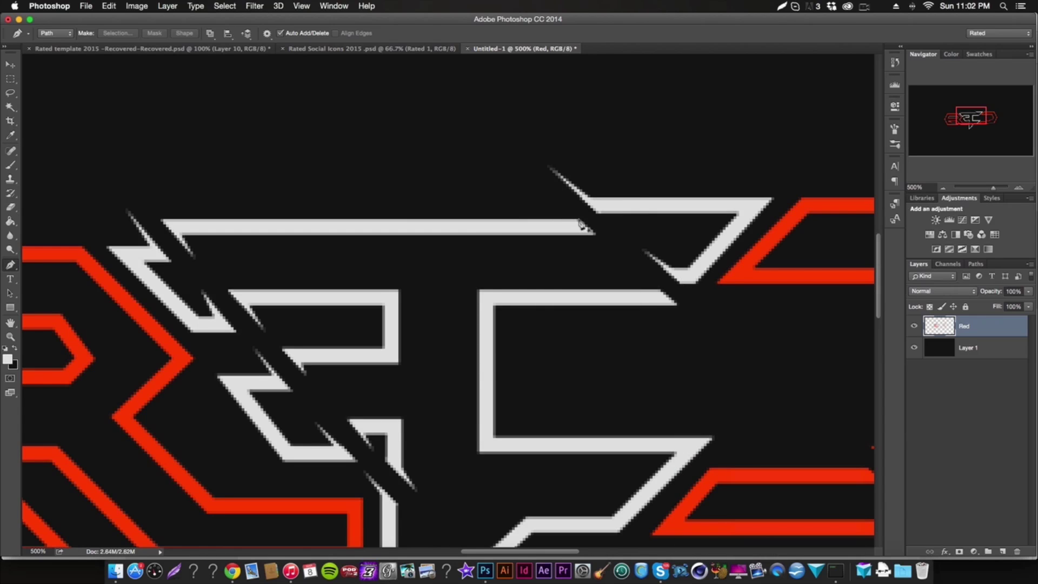
Step: Fill a pointed triangle at the white bar's end with white and delete the work path
drag(580, 220, 621, 251)
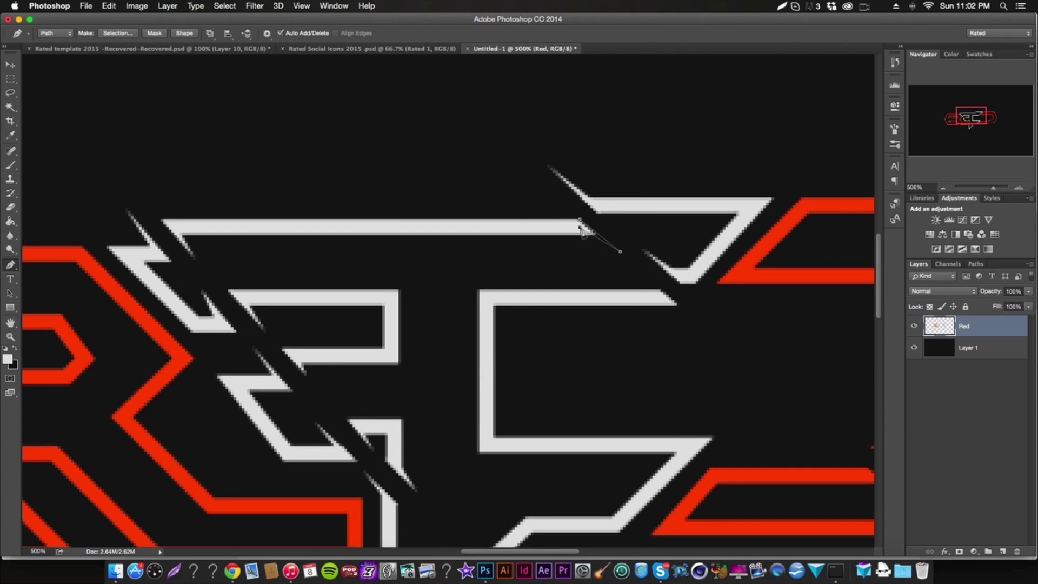
right_click(635, 236)
click(646, 299)
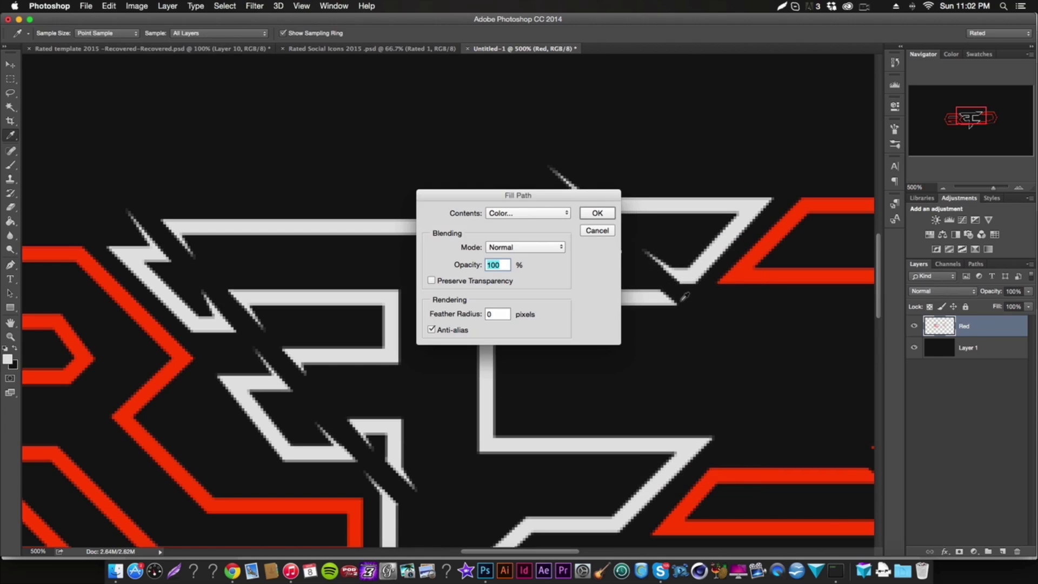
key(Return)
right_click(712, 349)
click(715, 360)
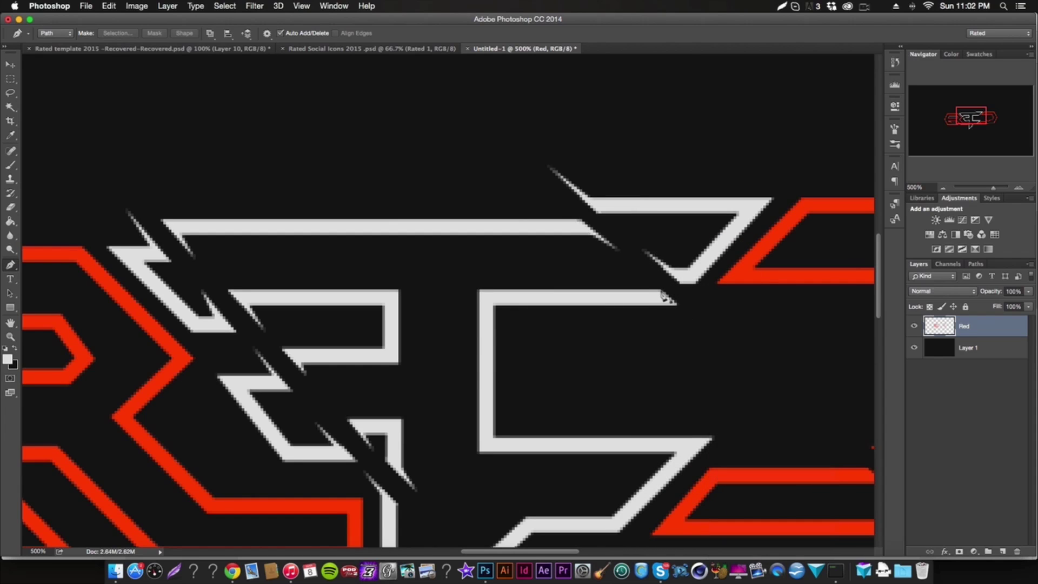
Step: Add a second white triangular tip at the next bar's end and clear its path
drag(660, 291, 698, 325)
right_click(700, 305)
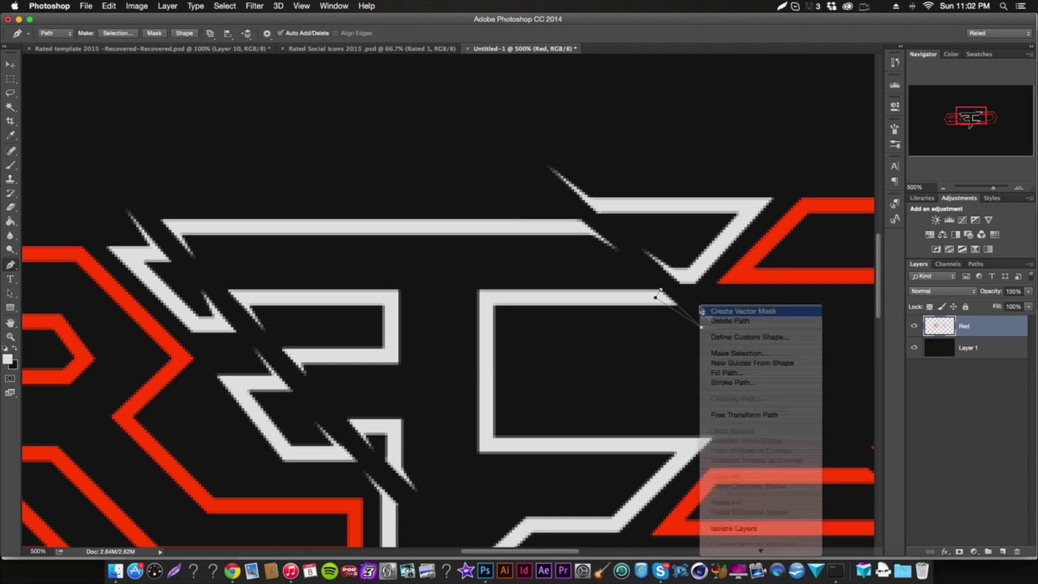
click(727, 372)
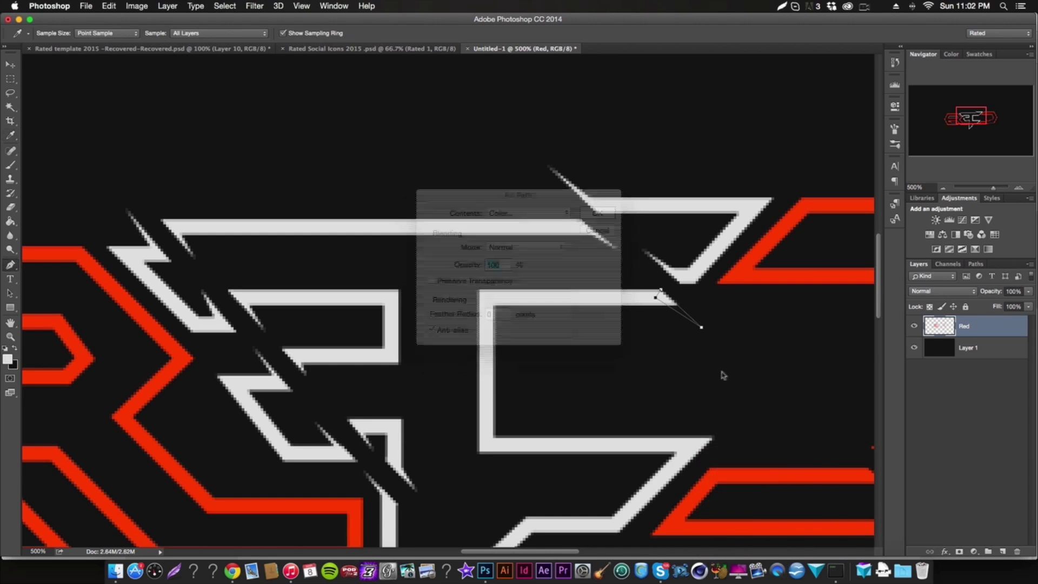
key(Escape)
right_click(733, 375)
click(741, 391)
scroll(745, 393, right, 10)
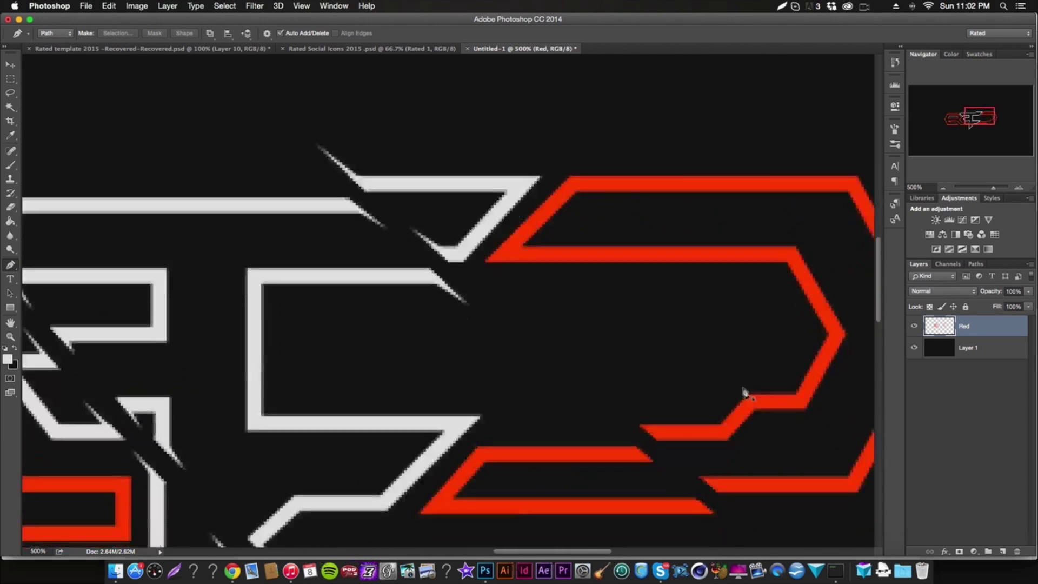
Step: Sample the logo's red as the foreground colour and start the first tip triangle
click(8, 359)
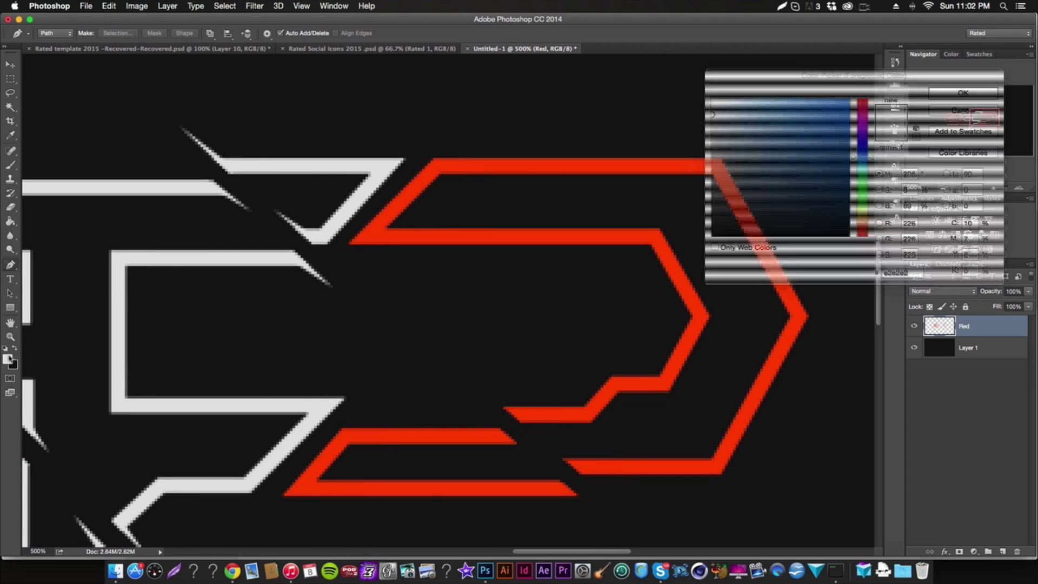
click(438, 441)
key(Return)
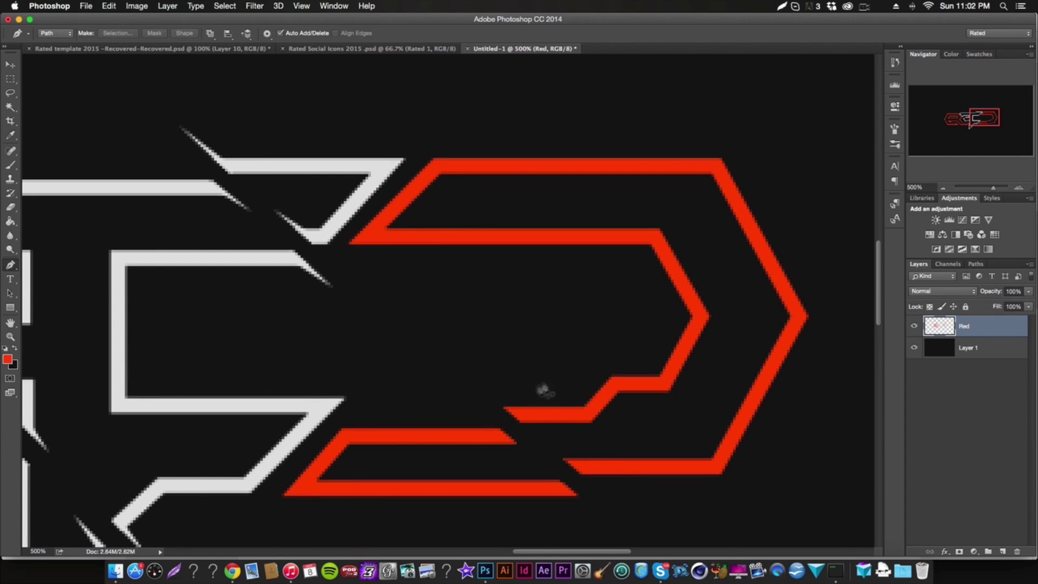
click(519, 424)
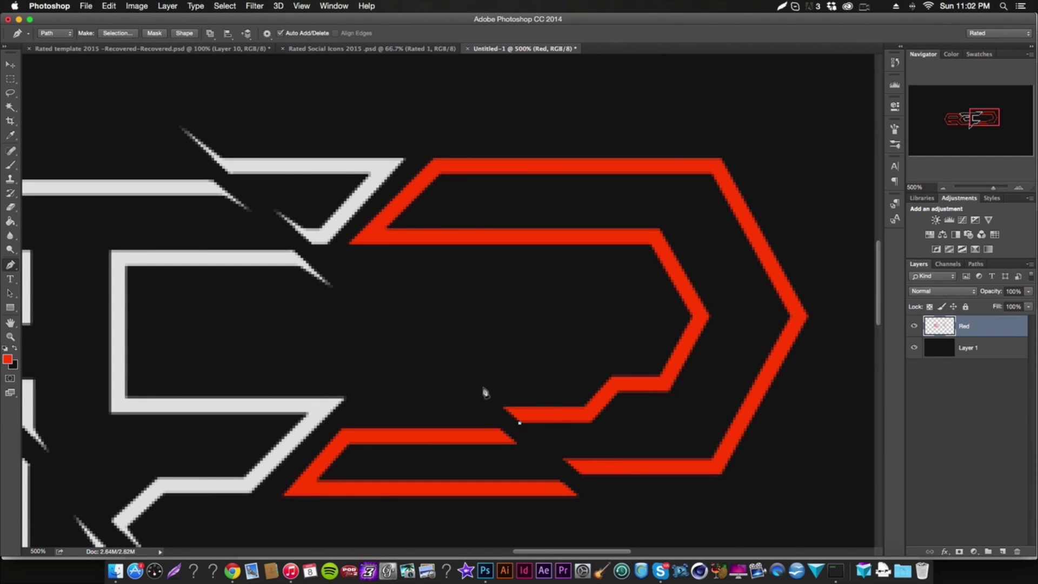
right_click(528, 425)
click(594, 482)
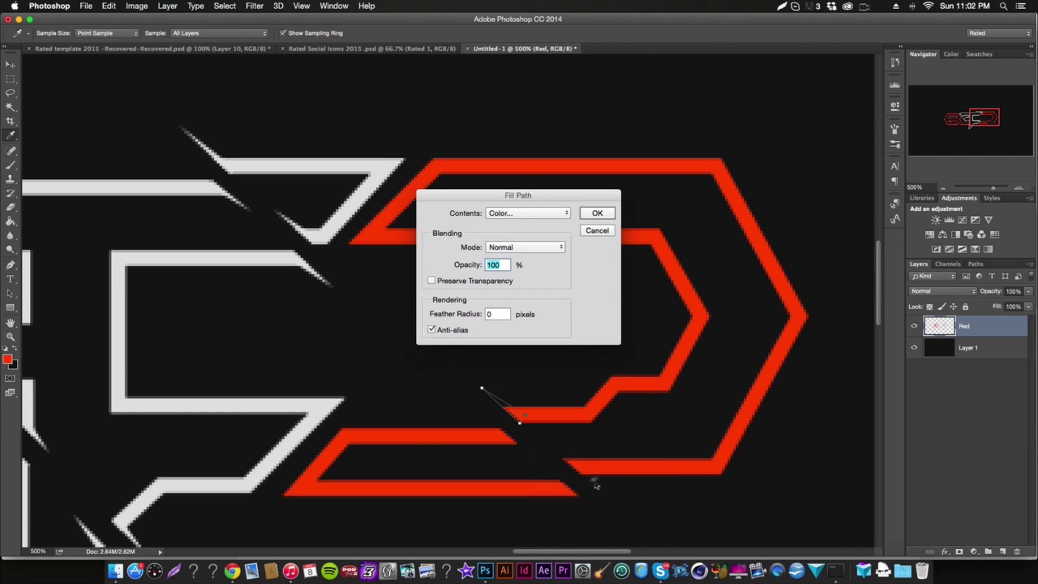
key(Escape)
Step: Fill the first triangle at the red stroke's cut end with red and delete its path
right_click(580, 446)
key(Escape)
right_click(550, 430)
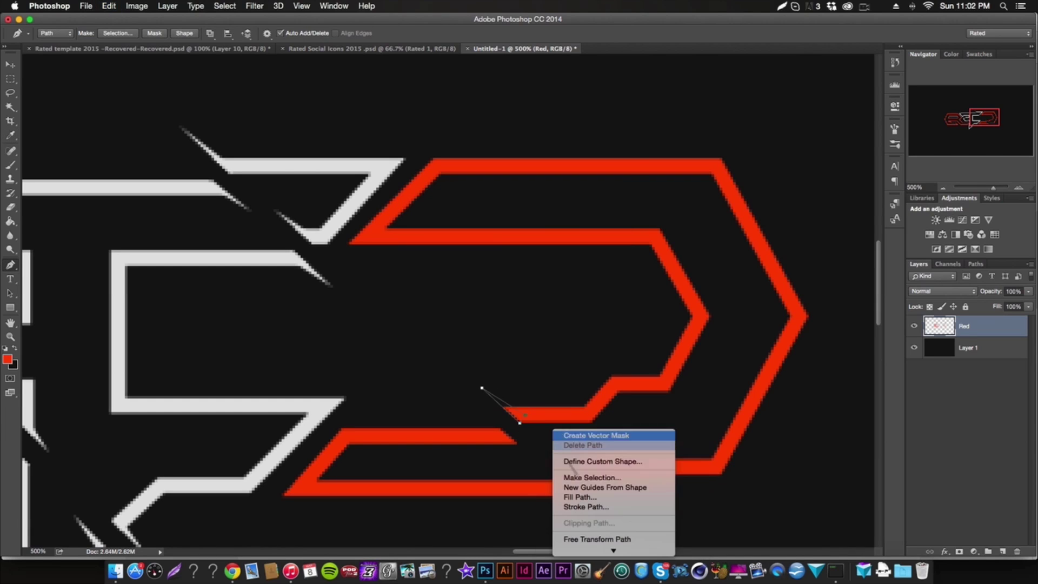
click(590, 497)
click(541, 213)
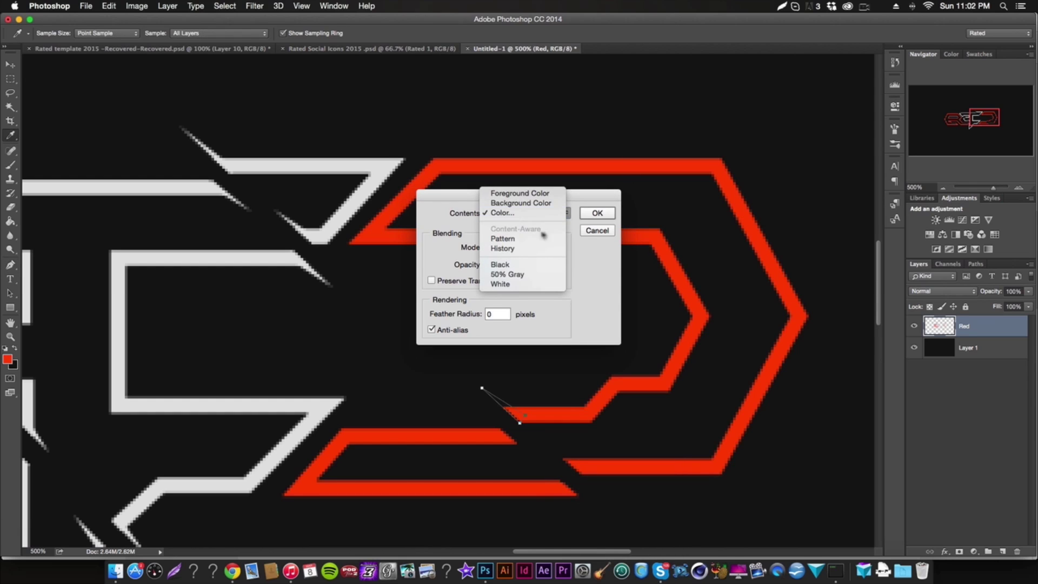
click(503, 212)
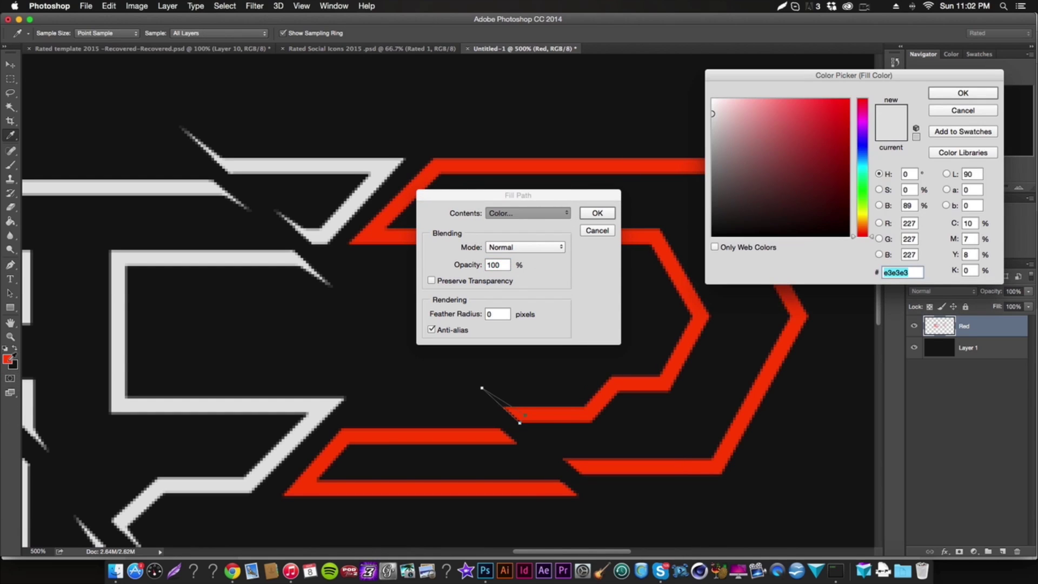
key(Return)
key(Return)
right_click(553, 392)
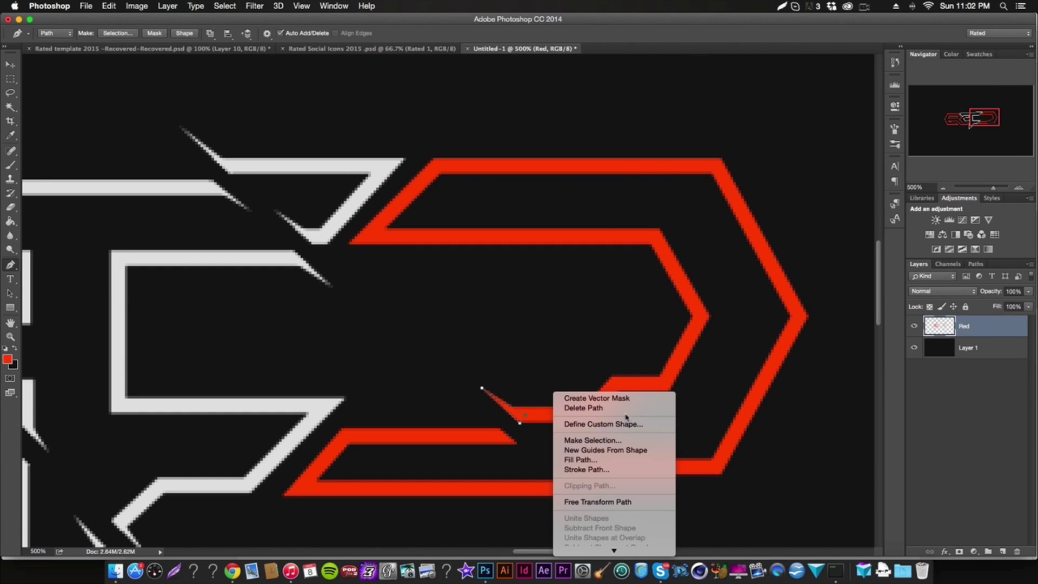
click(622, 409)
Step: Draw a second pointed triangle at the next cut end and fill it red
click(582, 475)
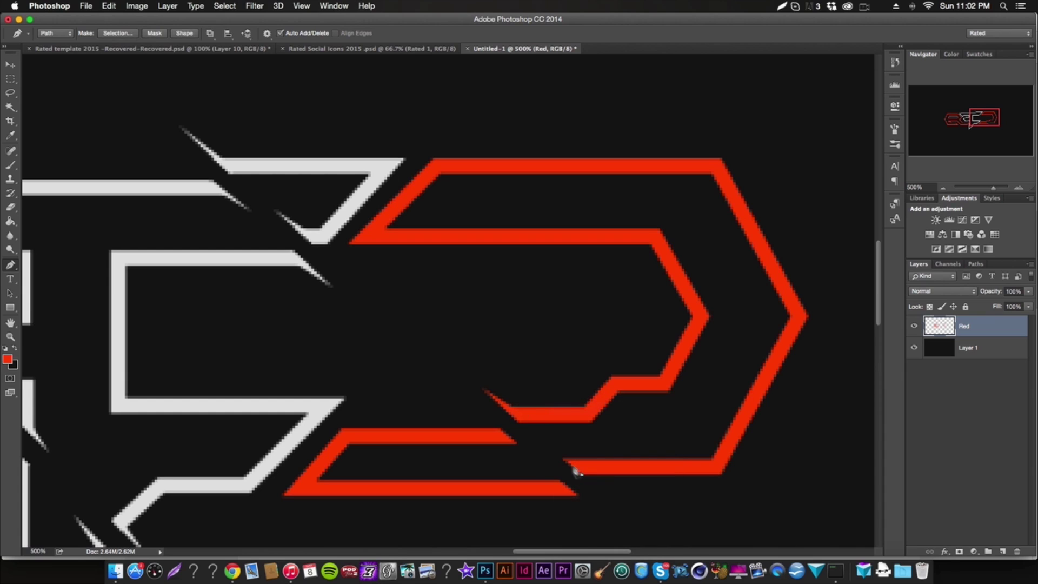
click(541, 439)
right_click(622, 465)
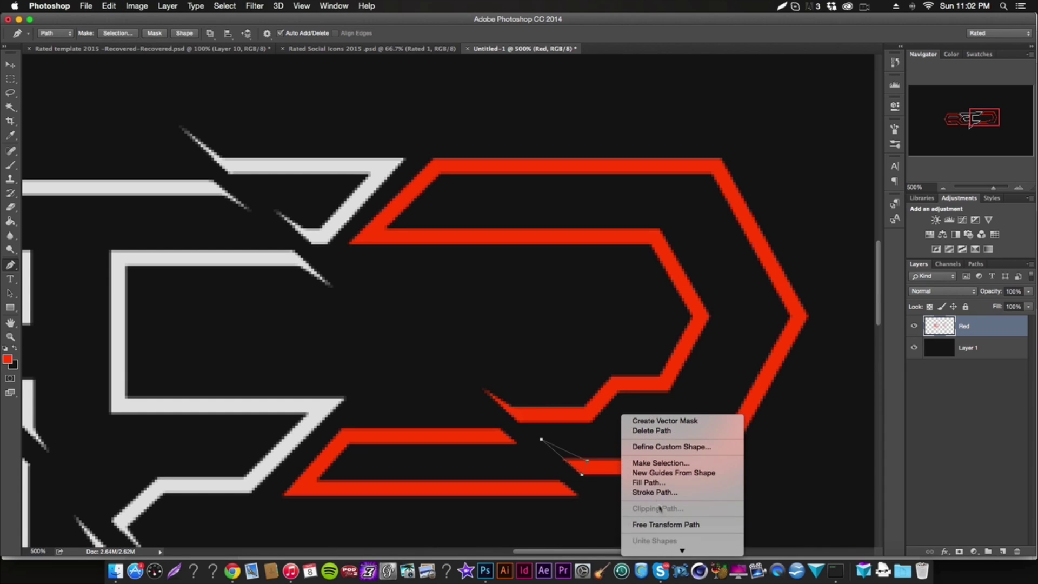
click(658, 486)
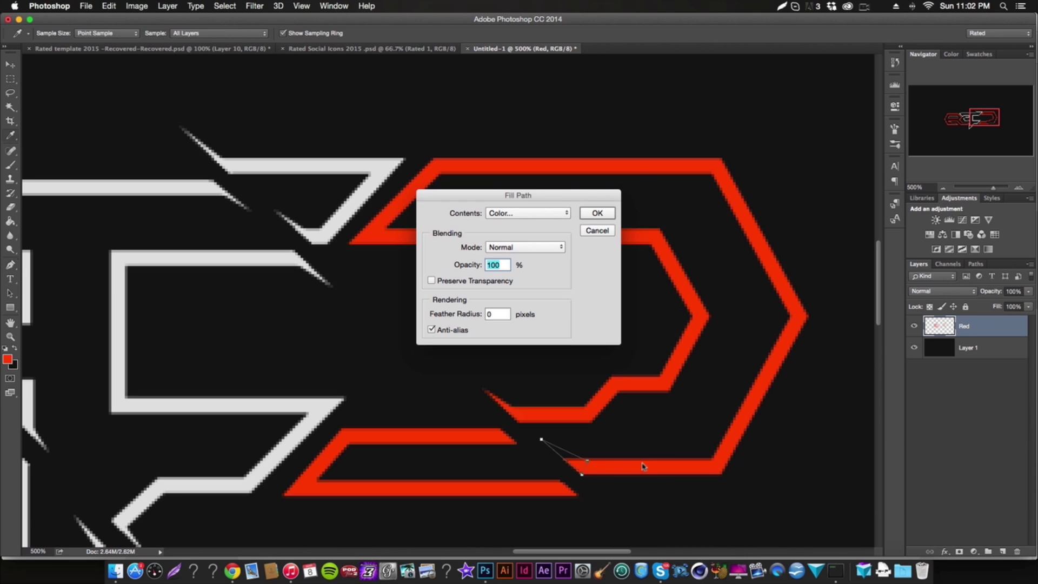
key(Return)
right_click(641, 463)
click(569, 507)
key(Return)
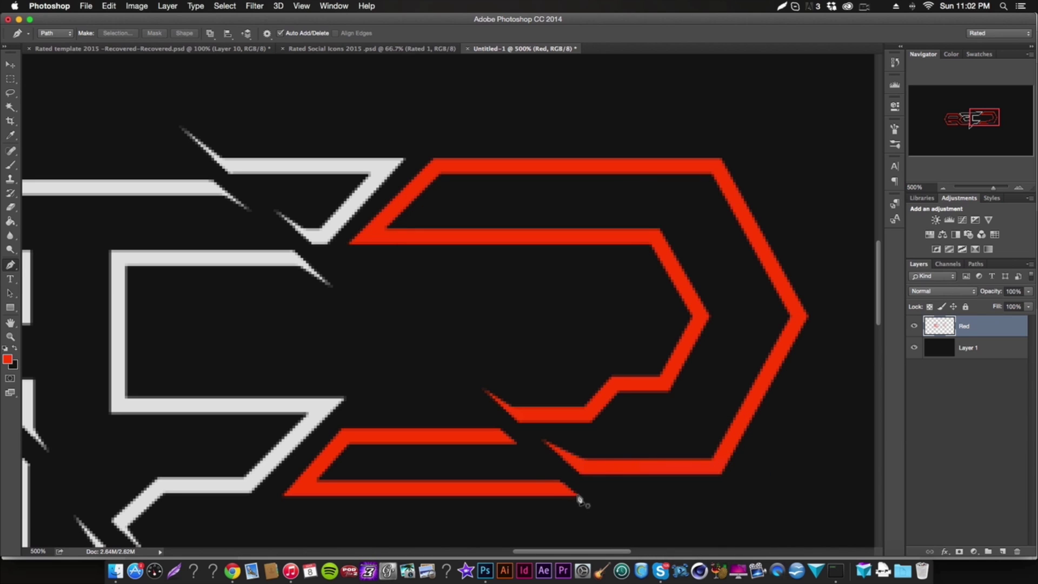
Step: Add a red-filled triangle at the red shape's corner and remove its work path
click(579, 495)
click(538, 461)
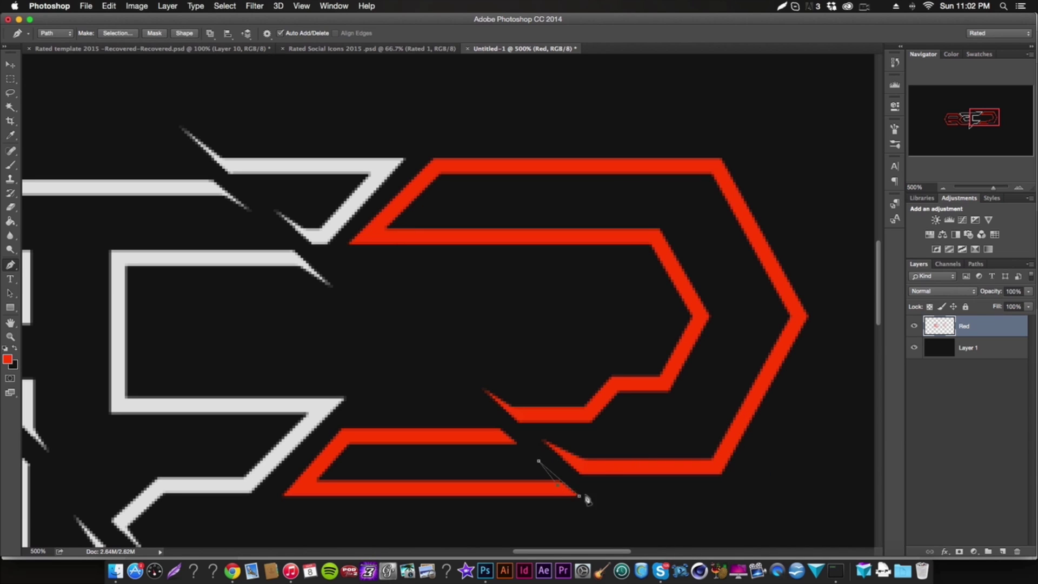
right_click(601, 490)
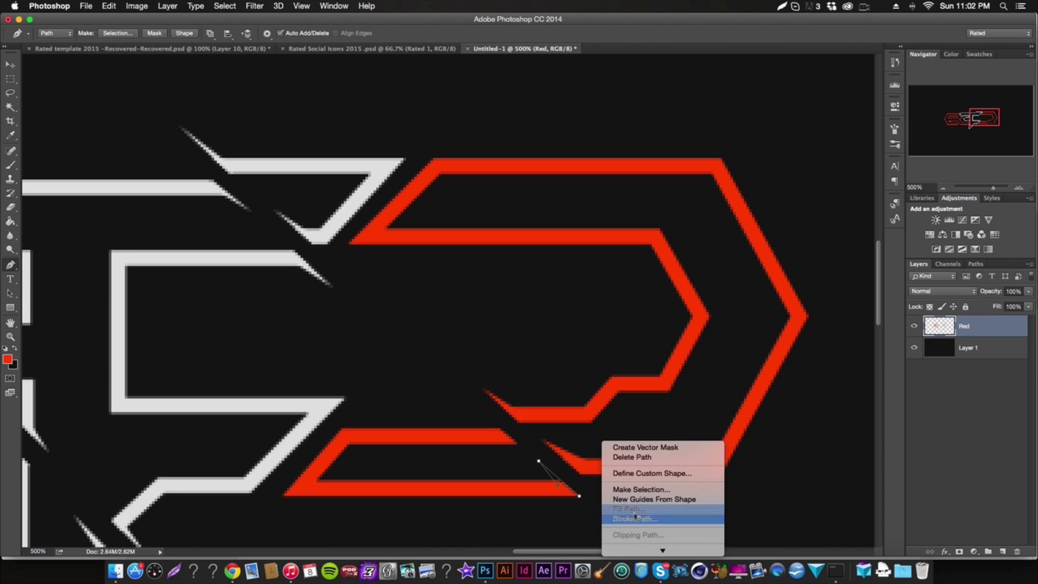
click(636, 510)
key(Return)
right_click(638, 494)
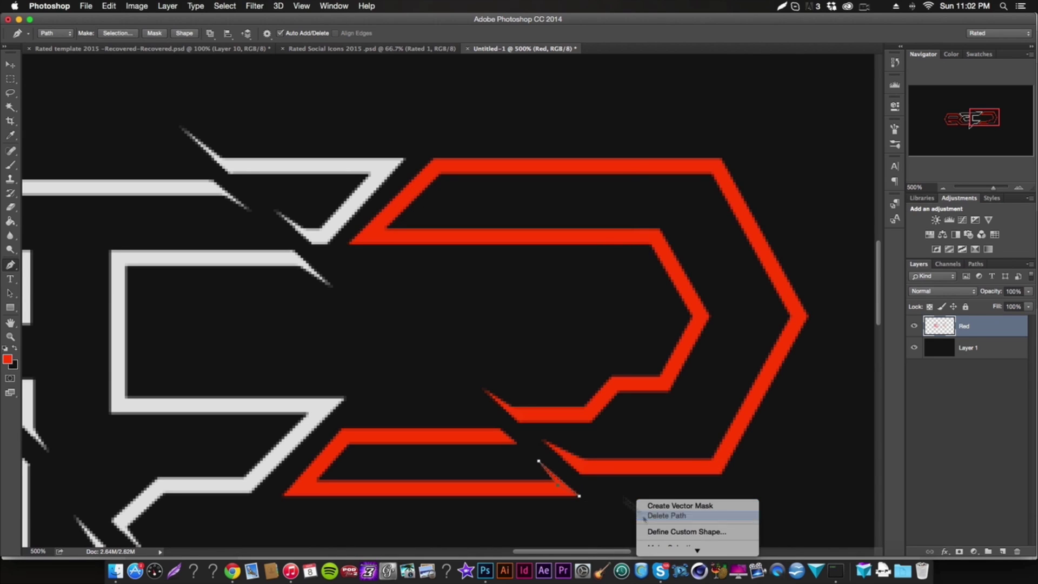
click(663, 512)
Step: Redraw the triangle at the red stroke's tip, fill it red, and delete the path
click(518, 443)
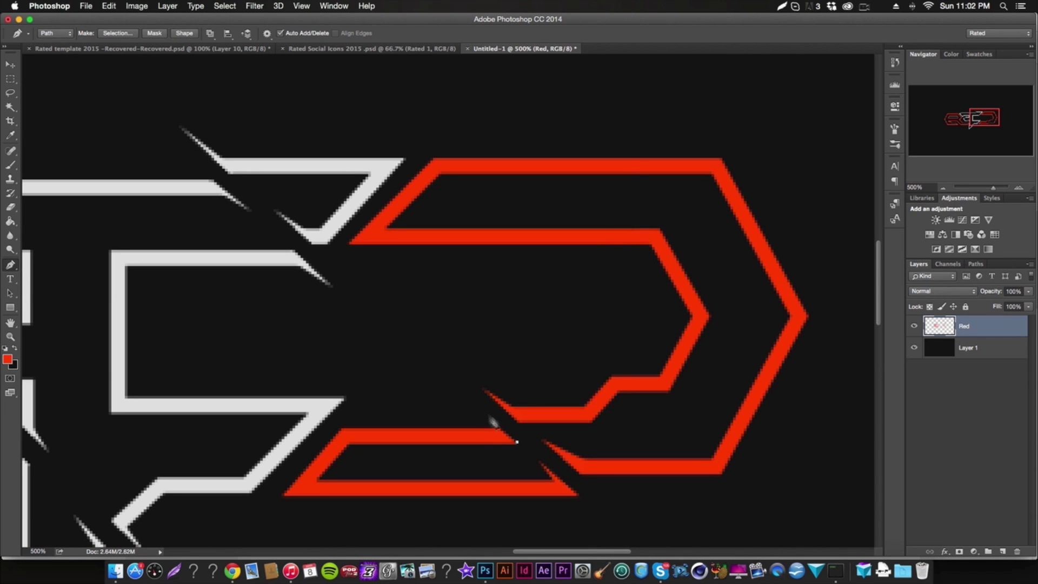
key(super+z)
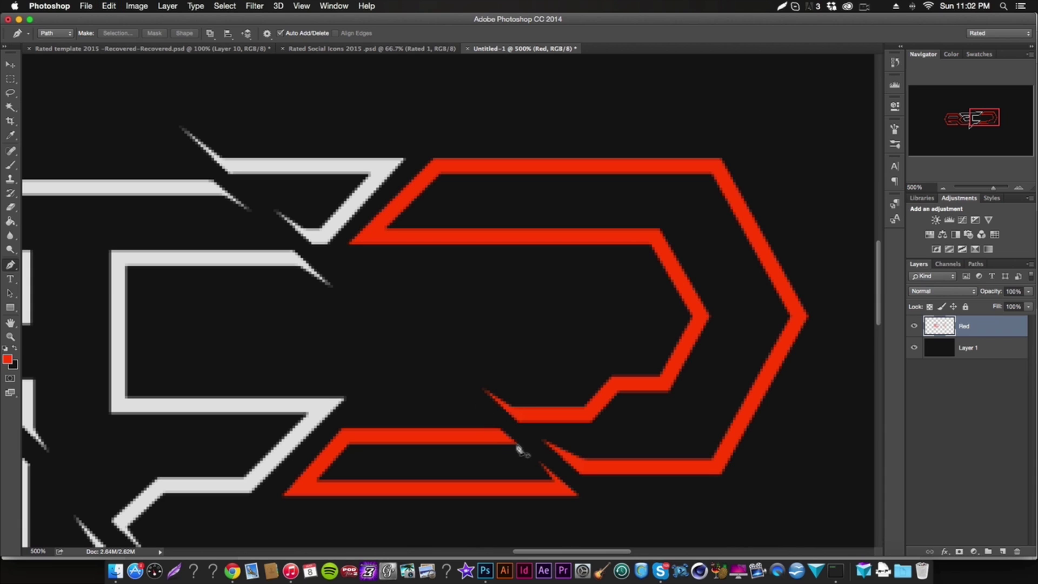
click(518, 444)
click(485, 412)
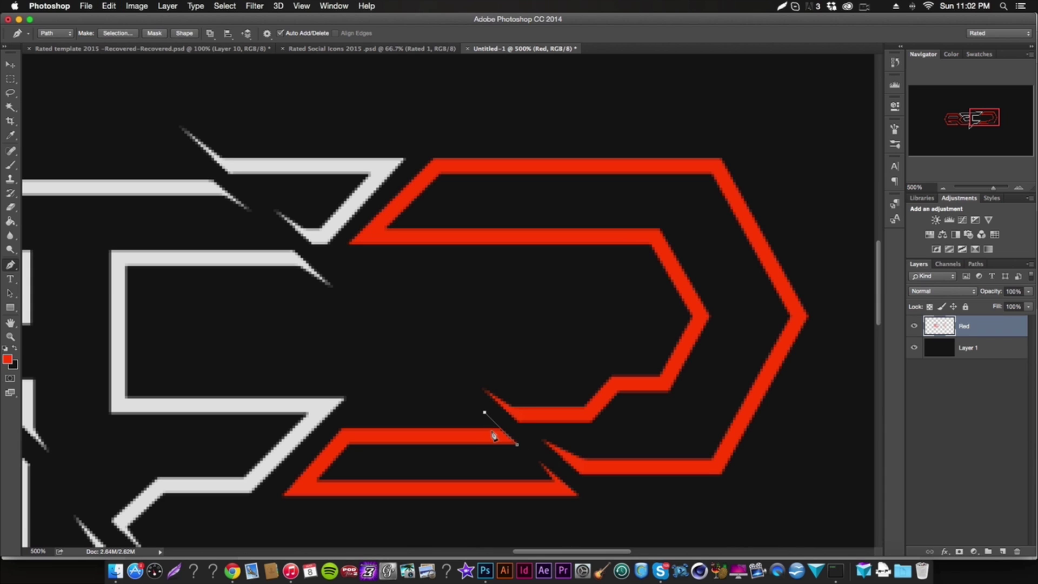
right_click(532, 425)
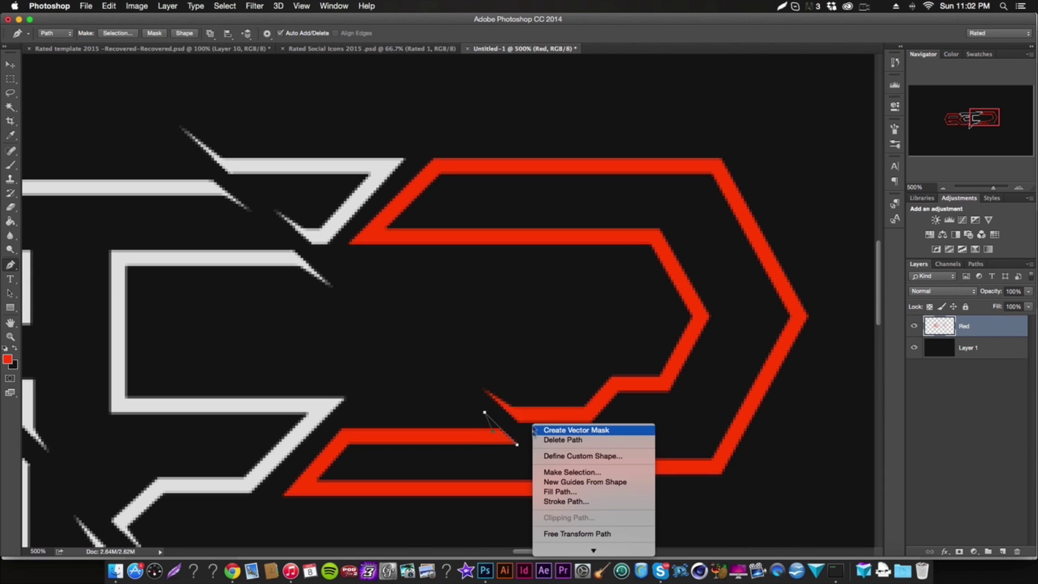
click(568, 486)
key(Return)
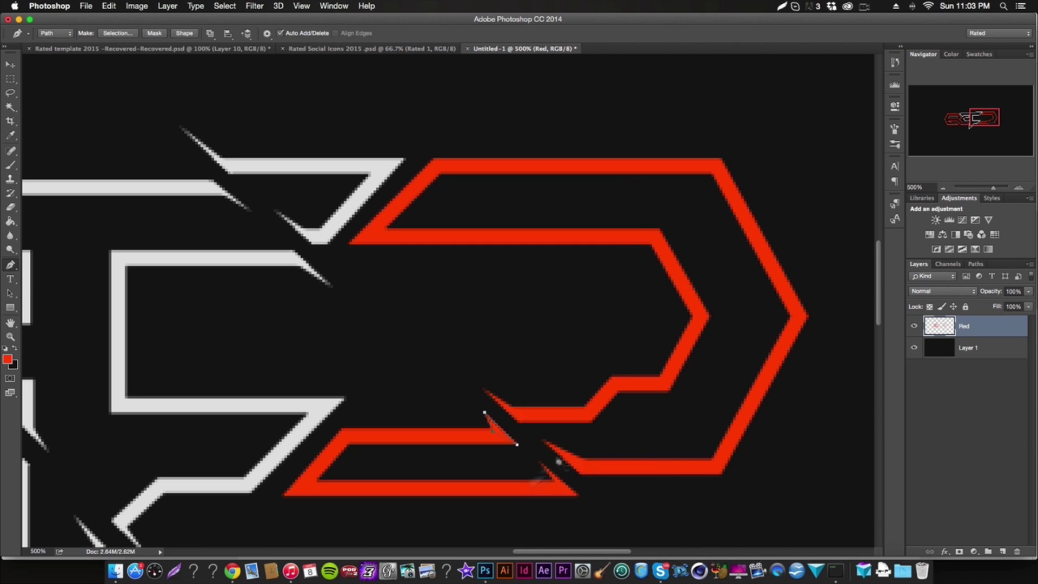
right_click(555, 453)
click(576, 471)
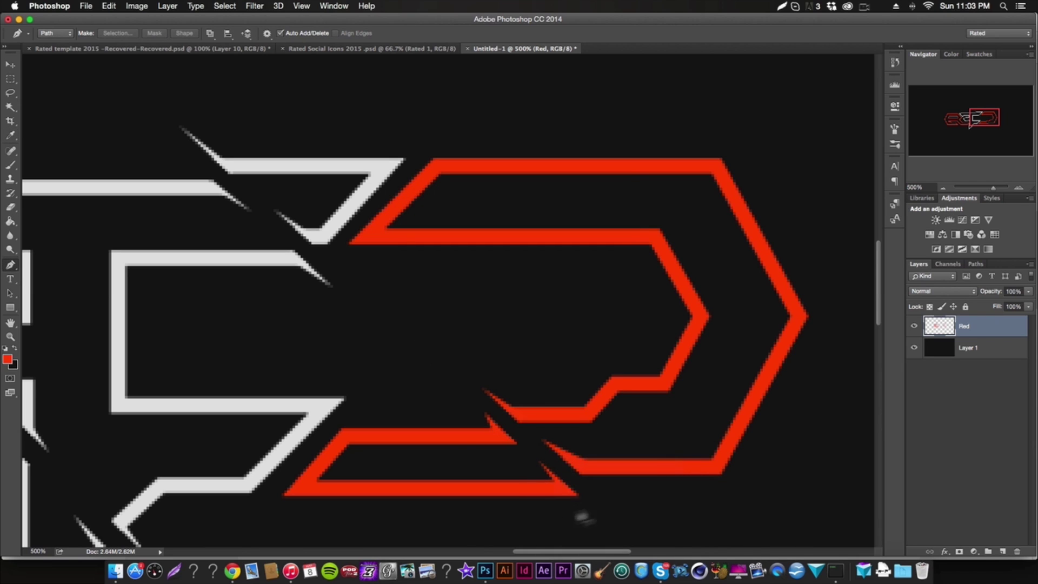
Step: Switch to the Move tool and set the zoom to 100%
click(10, 65)
click(47, 550)
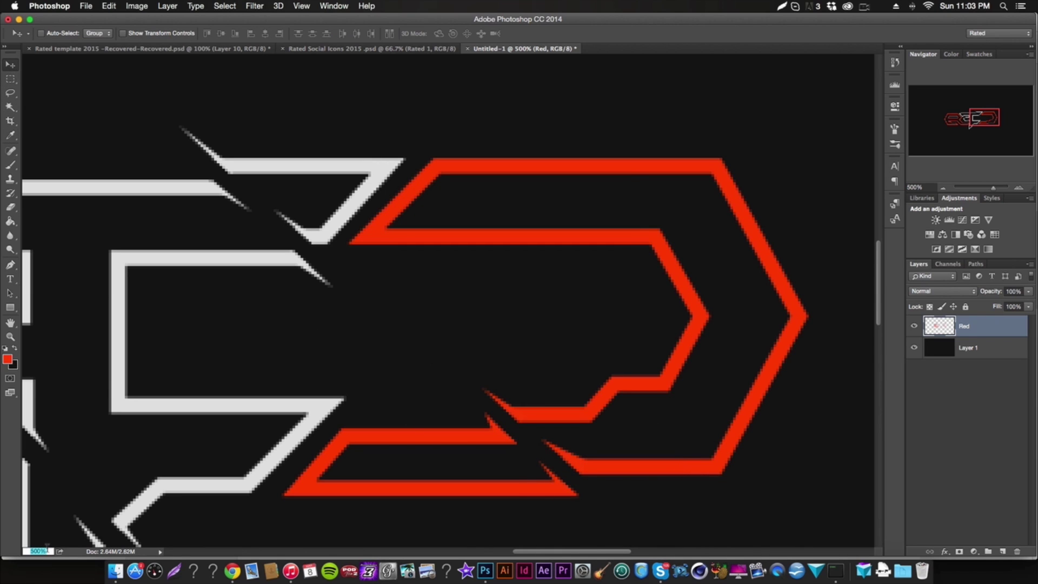
text(100)
key(Return)
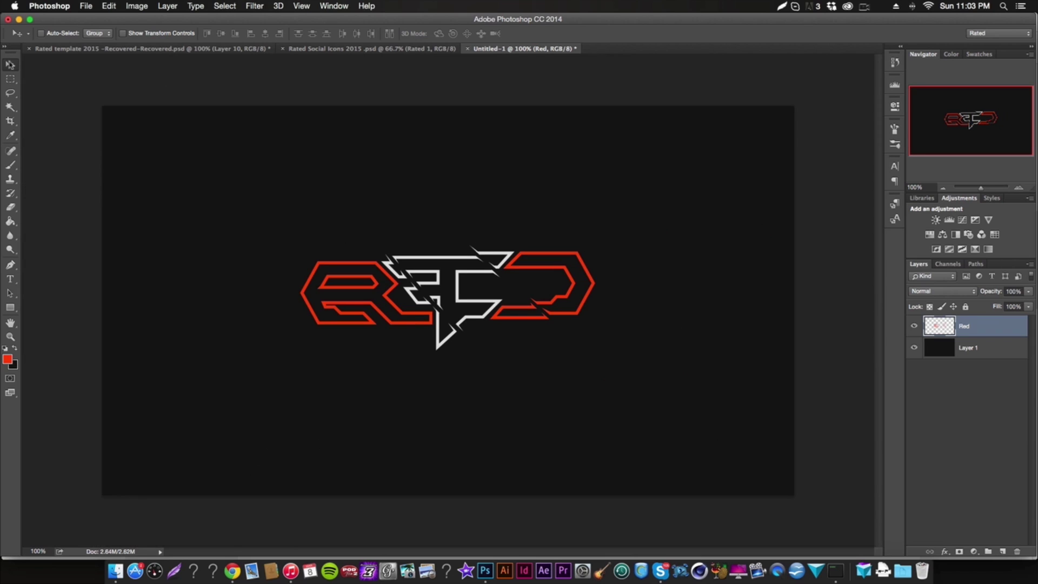
Step: Nudge the red logo and add a Gradient Overlay using the Black, White preset
drag(522, 318, 515, 289)
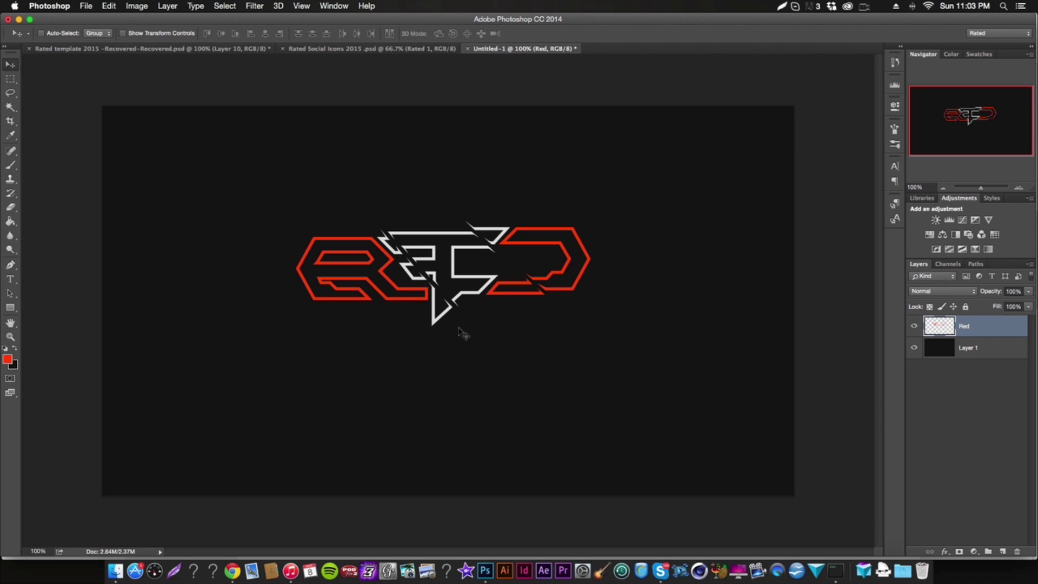
click(945, 552)
click(961, 514)
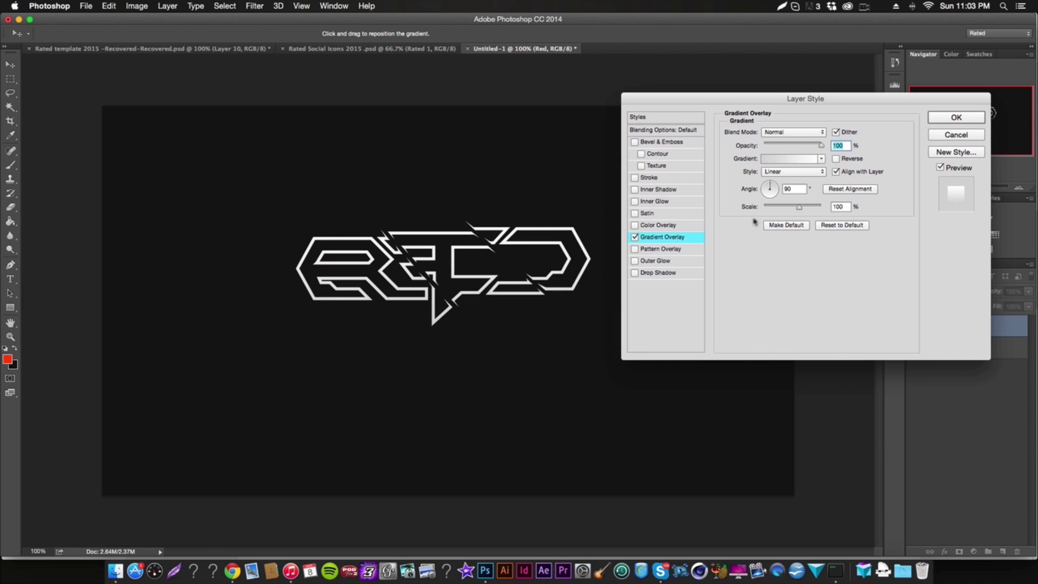
click(789, 159)
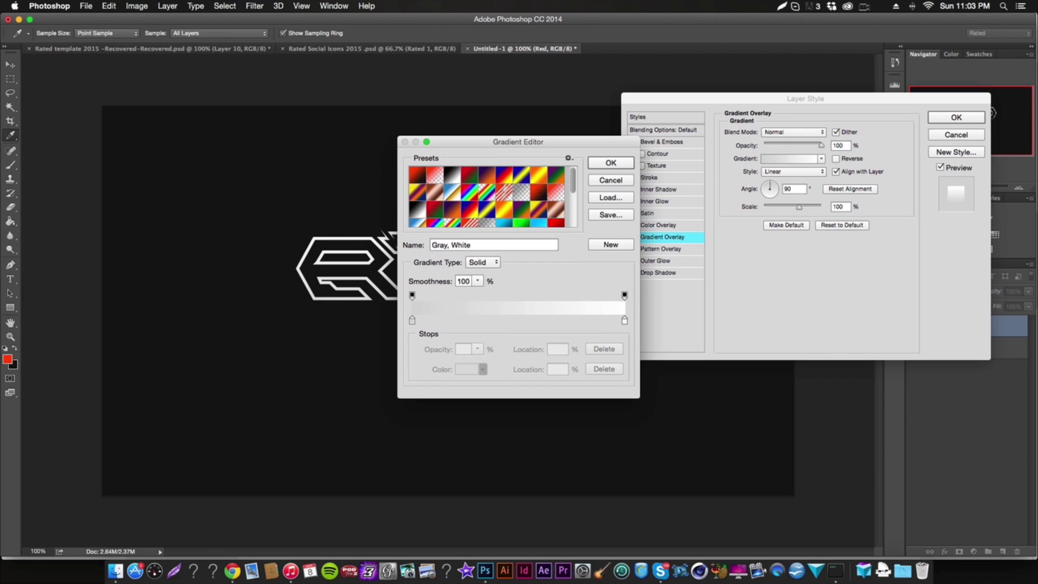
click(453, 176)
key(Return)
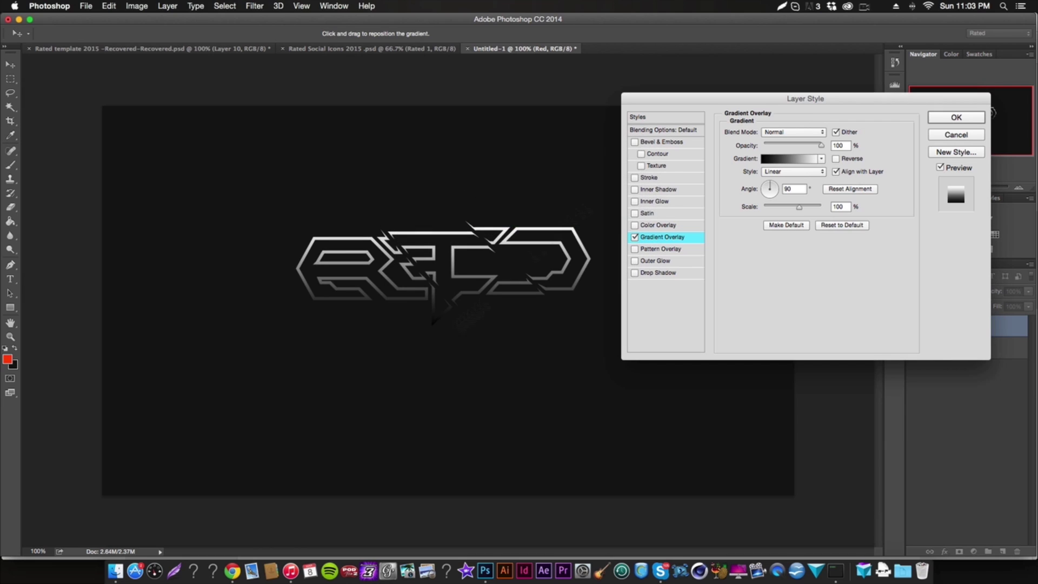
Step: Rotate the gradient angle to about 109° and set its blend mode to Overlay
drag(768, 188, 763, 185)
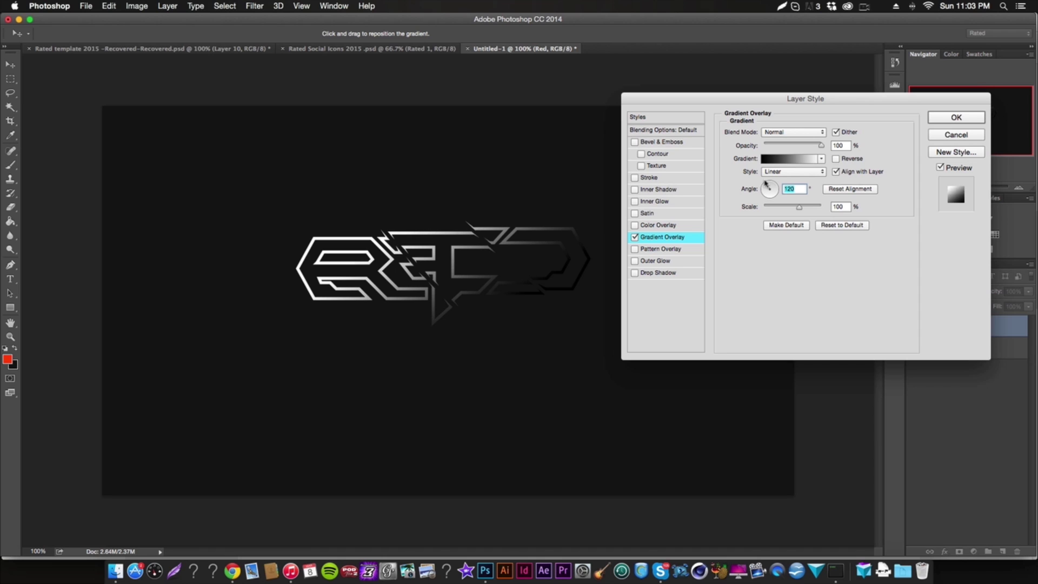
drag(767, 185, 769, 185)
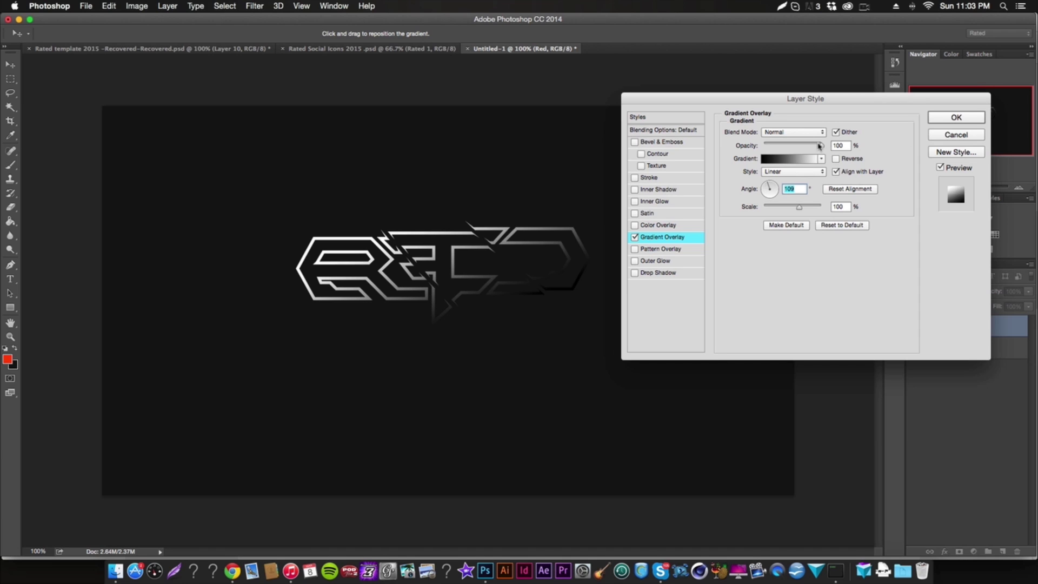
click(794, 132)
click(798, 253)
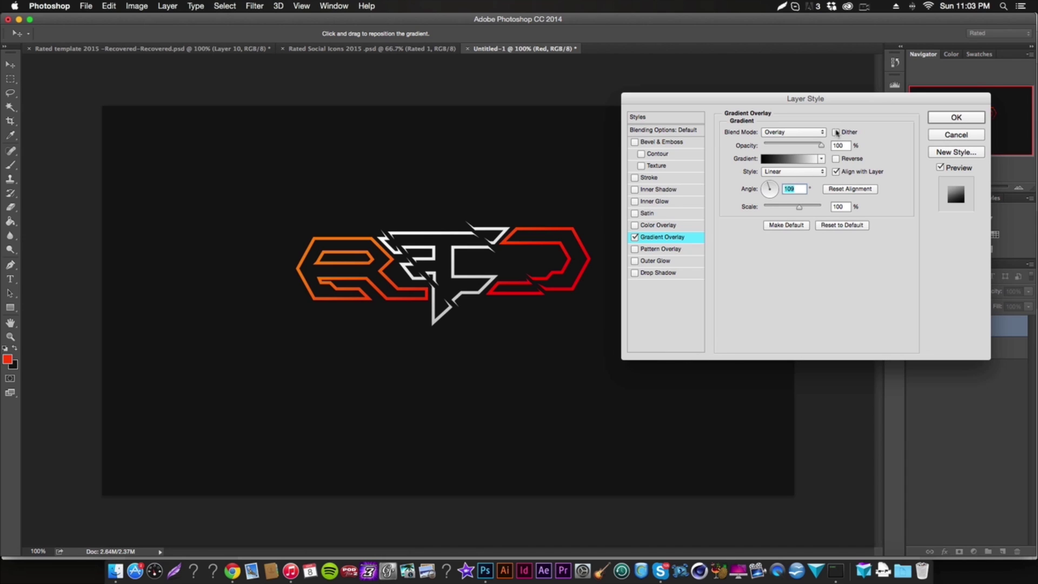
Step: Set the gradient to 99°, orange on the left and red on the right, and reposition it
click(837, 159)
click(837, 159)
click(837, 159)
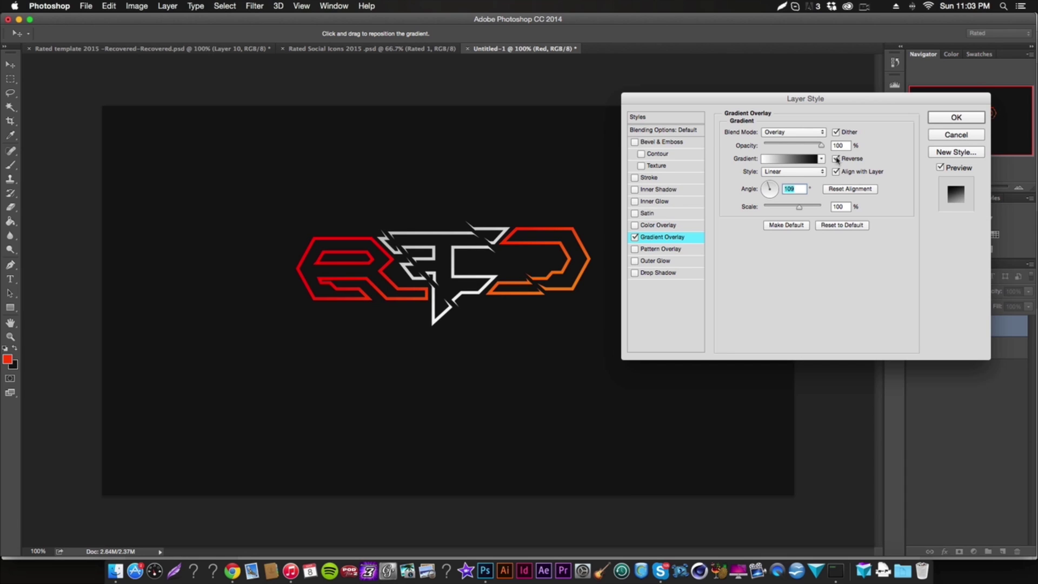
drag(417, 283, 401, 272)
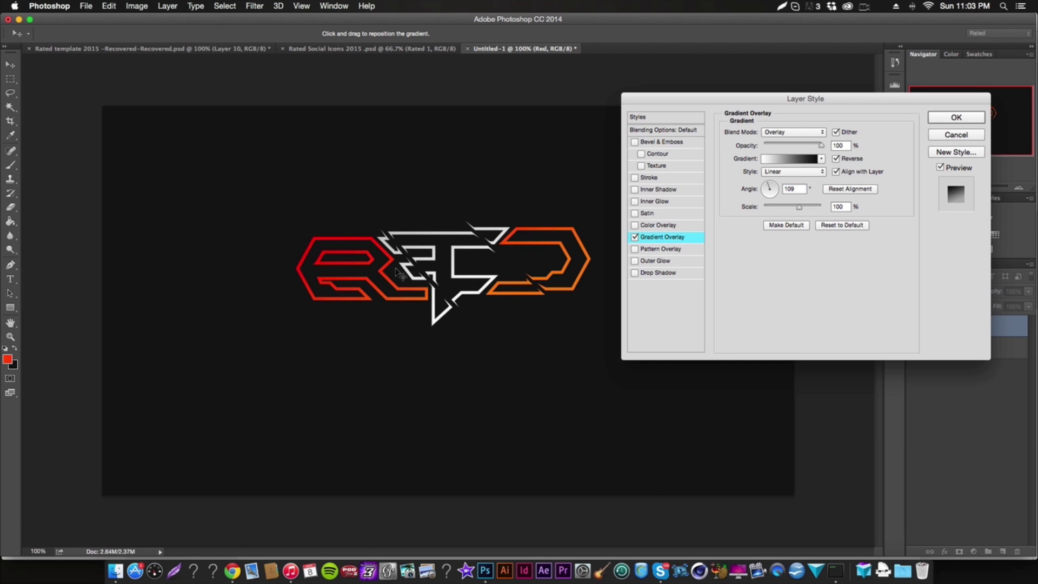
click(769, 180)
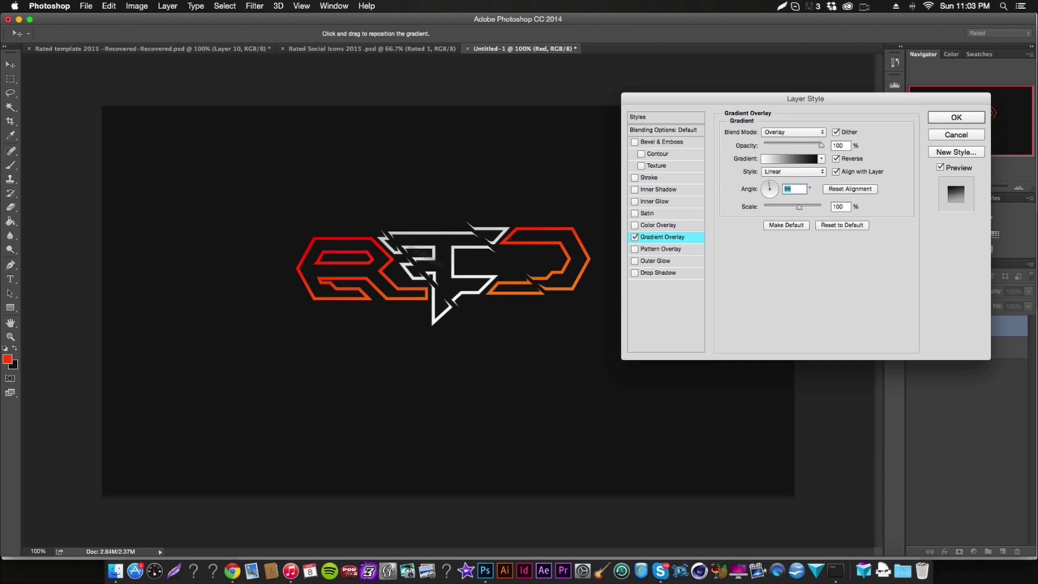
click(838, 159)
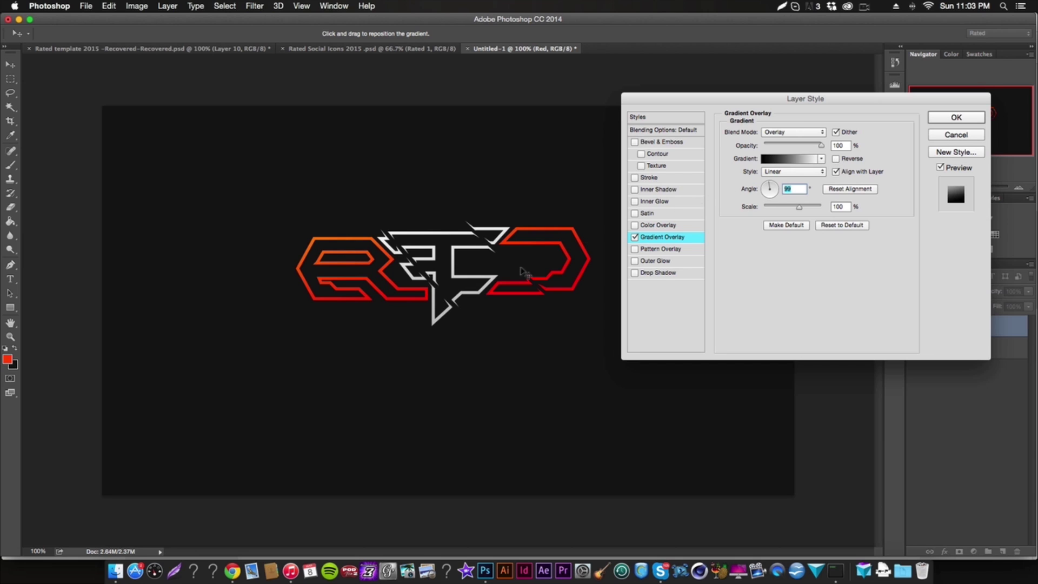
drag(522, 272, 532, 285)
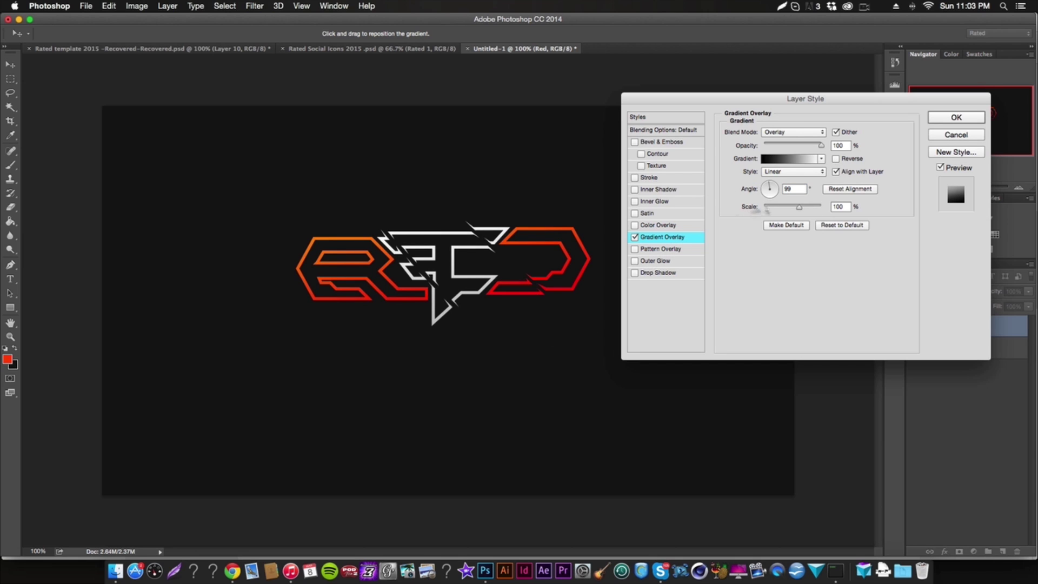
click(660, 190)
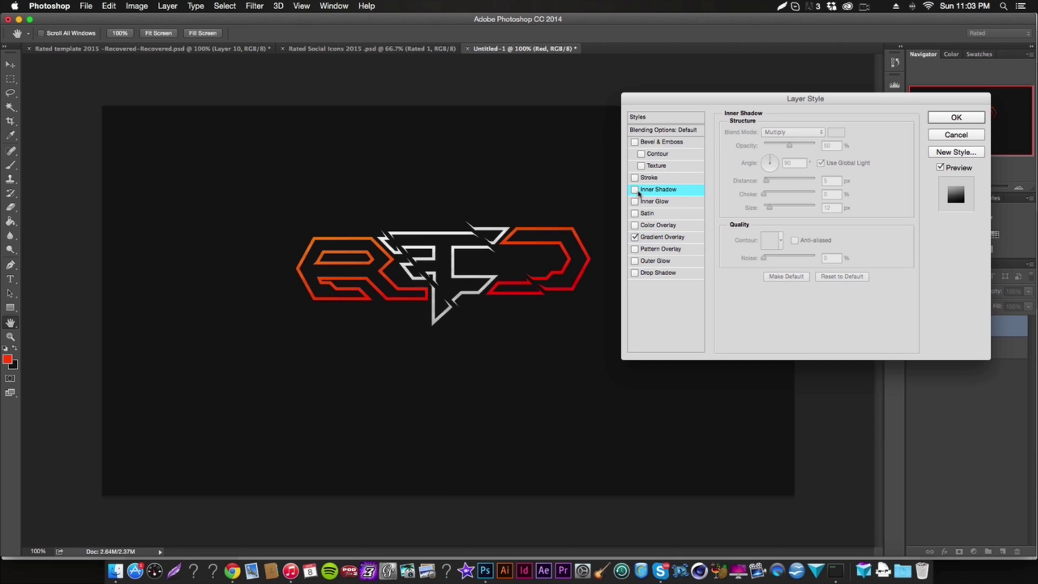
Step: Try an Inner Glow at 100% opacity in Overlay mode, then remove it
click(654, 201)
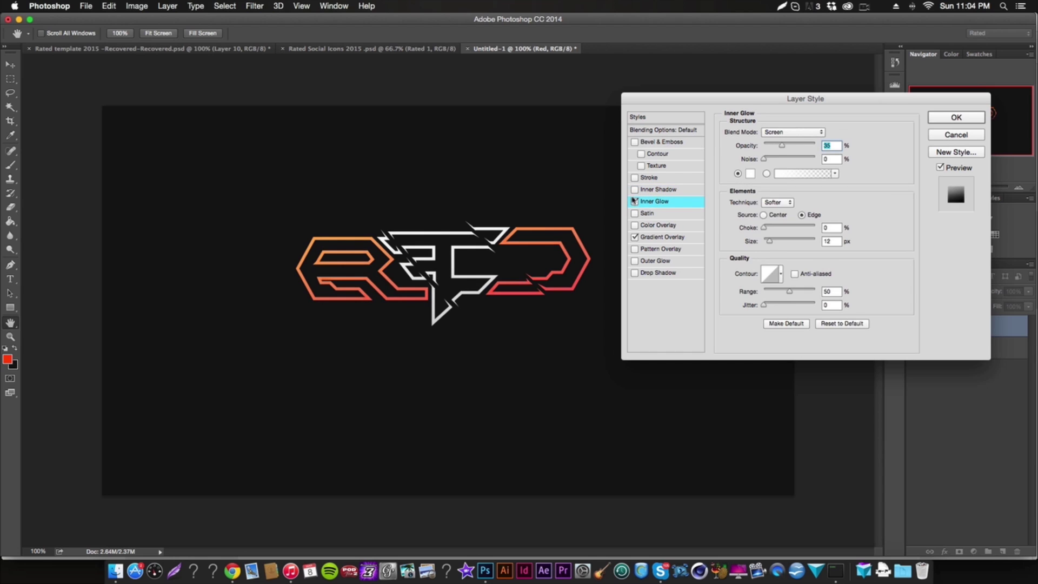
click(635, 201)
click(636, 190)
click(636, 190)
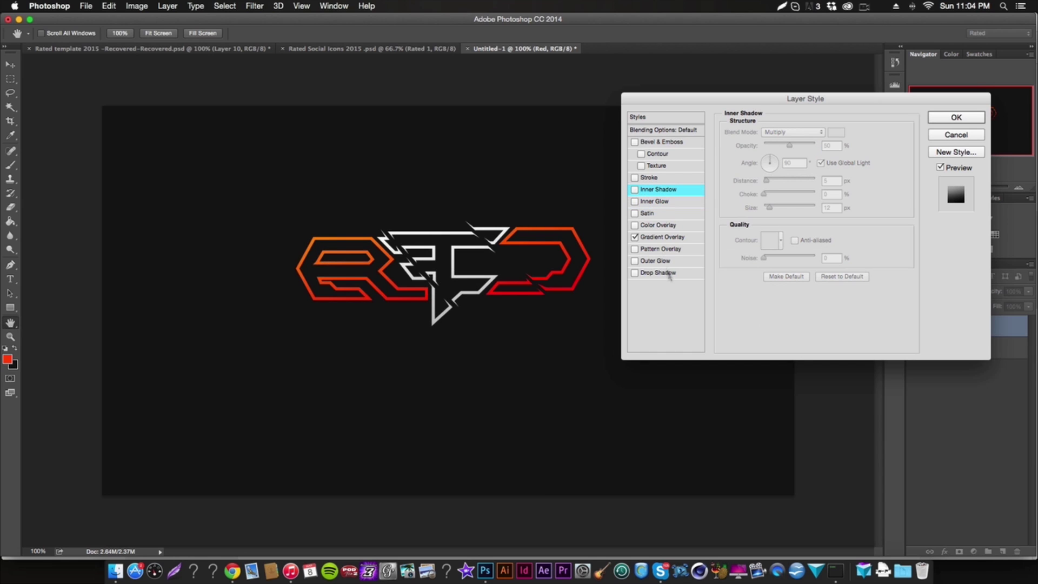
click(635, 201)
click(667, 202)
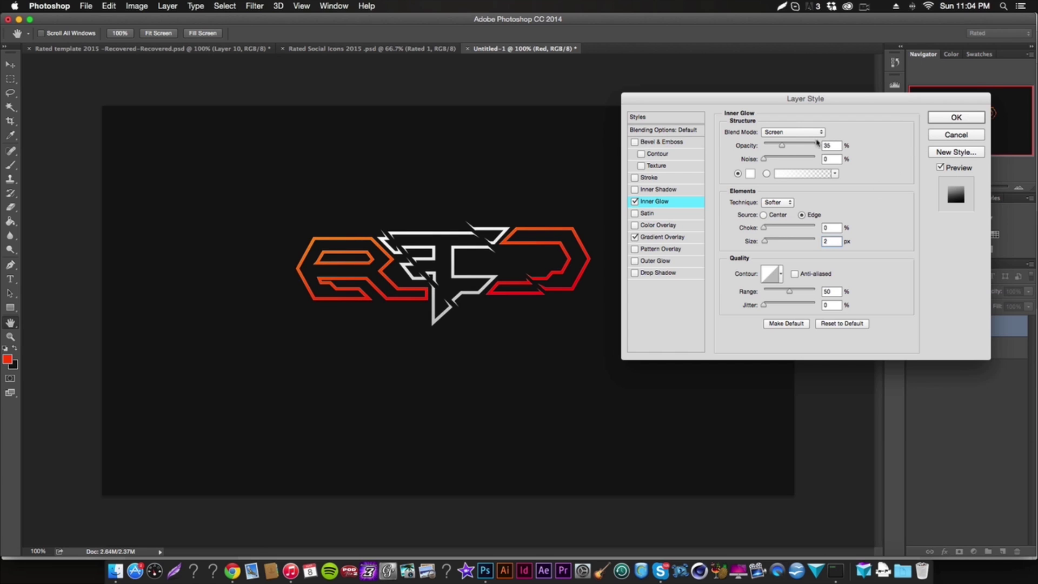
drag(809, 145, 817, 145)
click(793, 132)
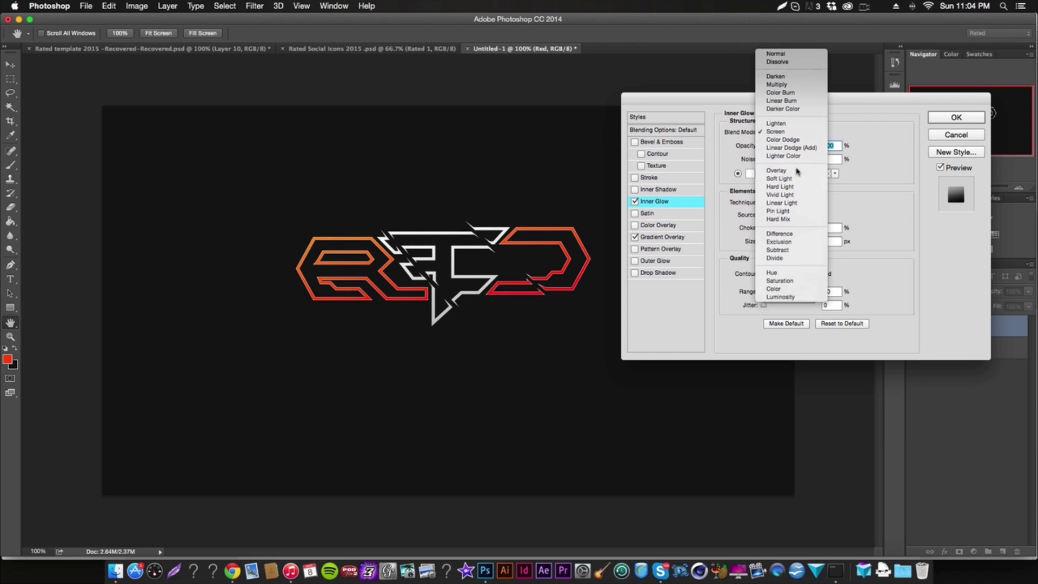
click(798, 171)
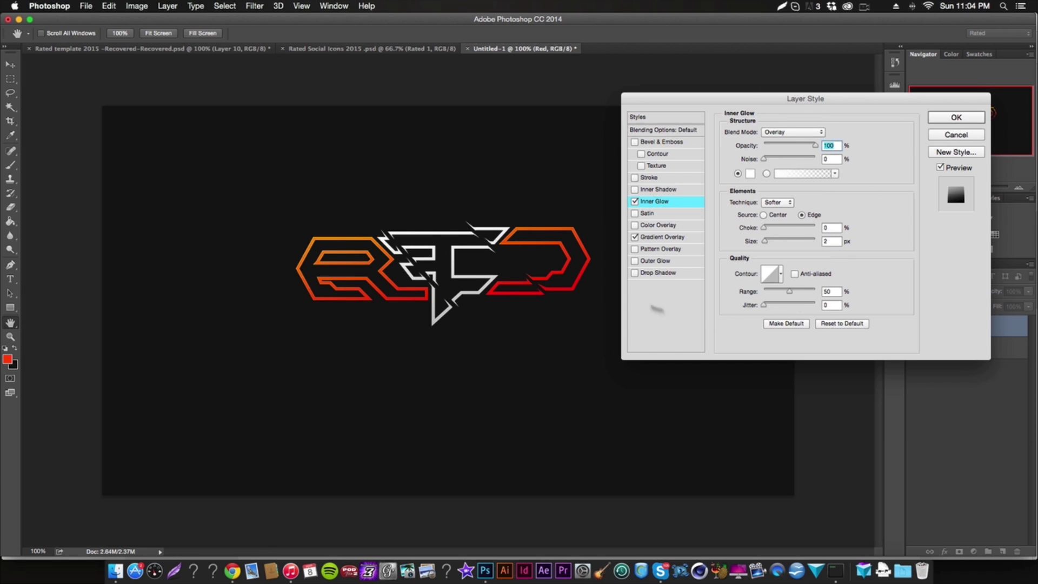
click(634, 202)
Step: Enable Inner Shadow with size 0, distance 1 and its own 100° angle
click(658, 190)
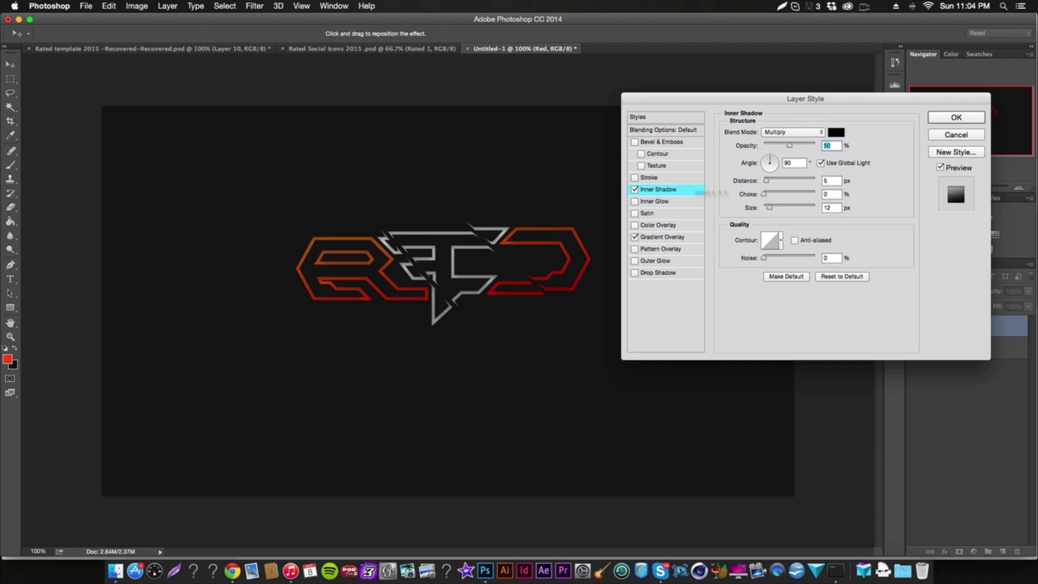
double_click(839, 209)
text(0)
double_click(830, 181)
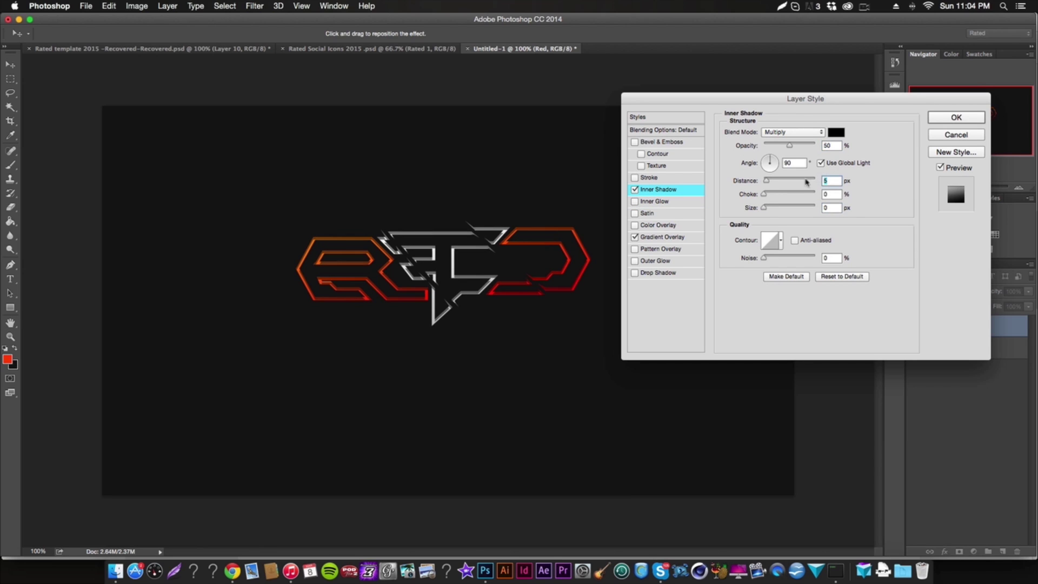
text(1)
click(821, 163)
double_click(794, 162)
text(100)
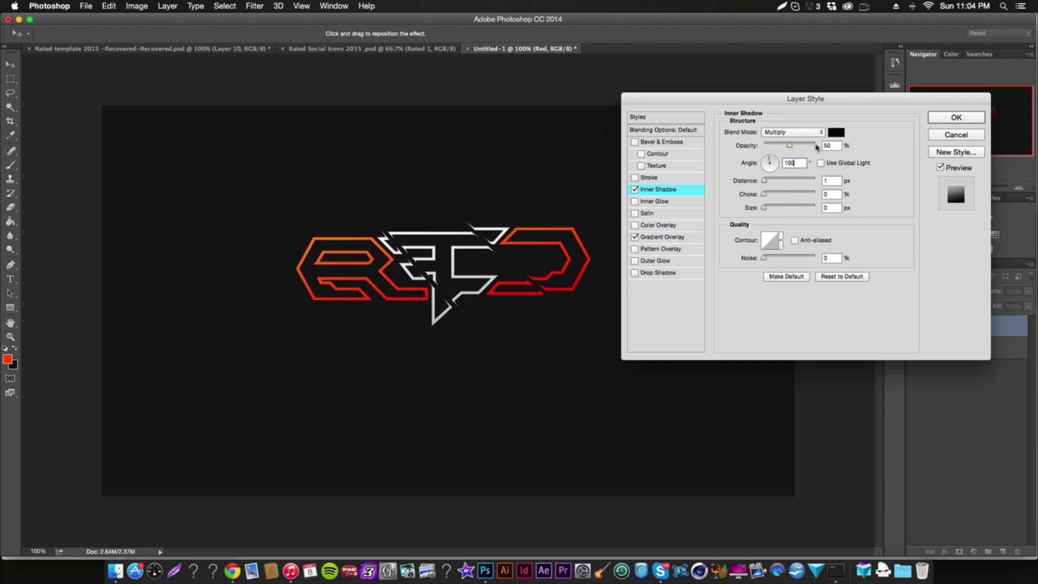
Step: Make the inner shadow white (ffffff) in Overlay mode at 50% opacity, then switch it off
drag(790, 145, 816, 145)
click(841, 132)
text(ffffff)
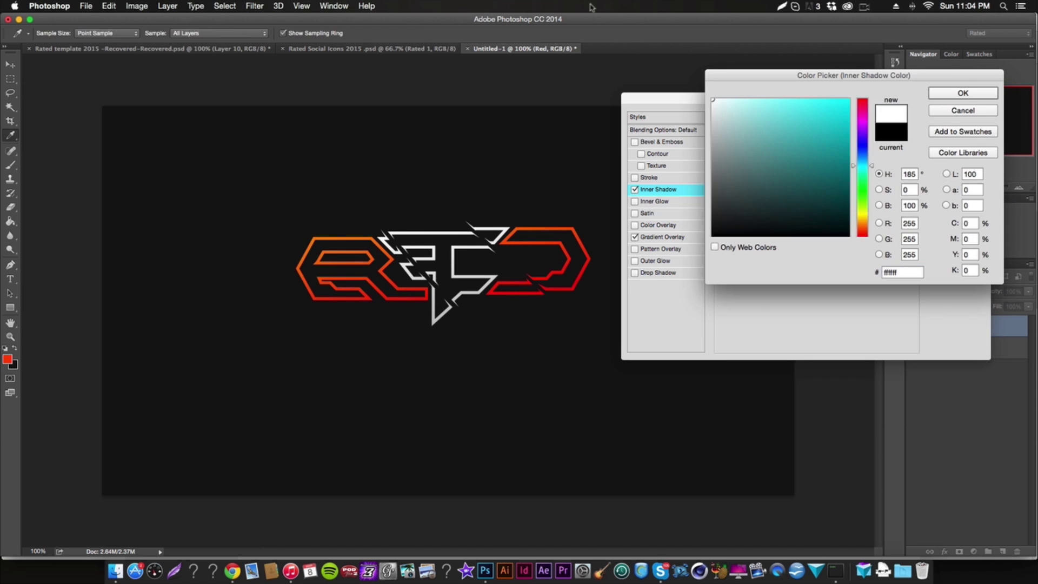
key(Return)
click(794, 133)
click(777, 218)
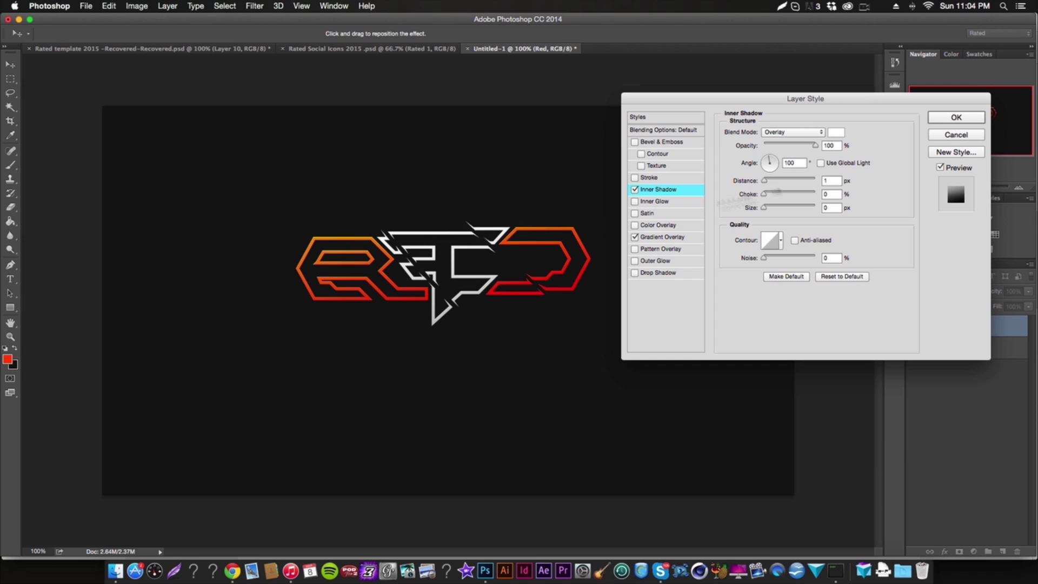
double_click(827, 145)
text(50)
click(635, 190)
Step: Add Bevel & Emboss with its own 120° light, 4 px size, and 15% highlight and shadow opacity
click(660, 143)
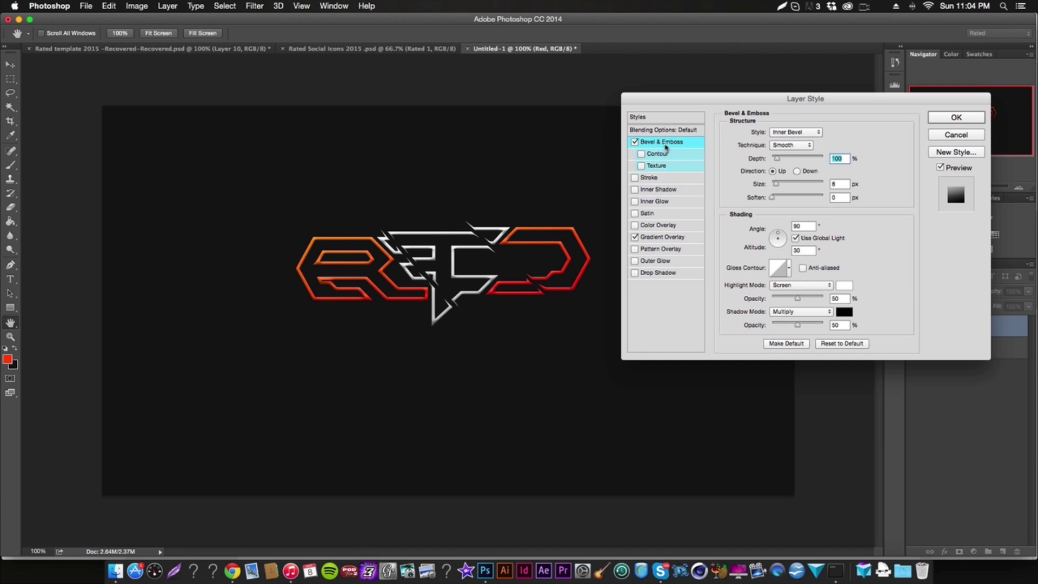
click(796, 238)
drag(779, 187, 774, 188)
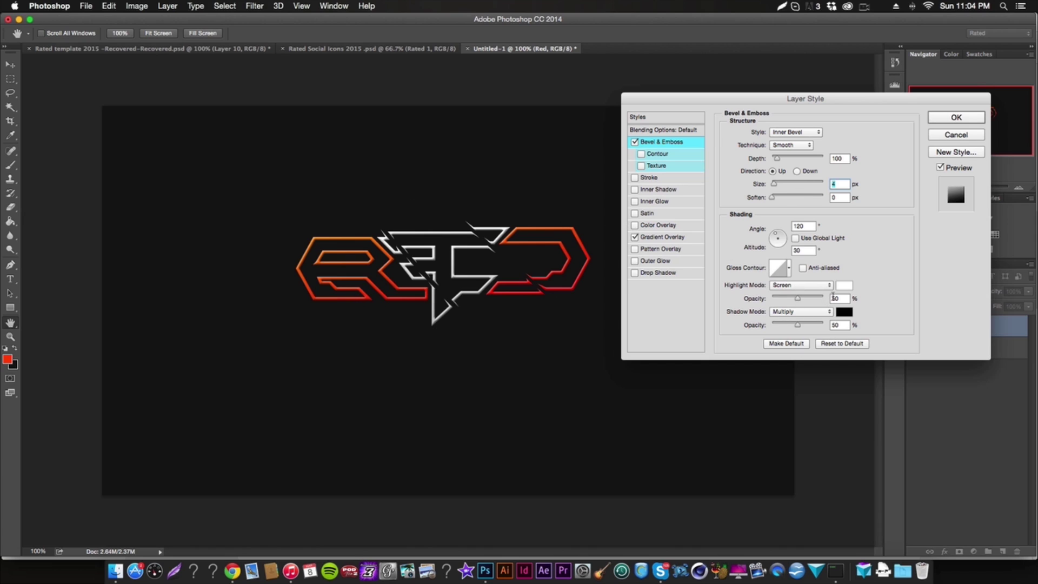
click(807, 301)
text(15)
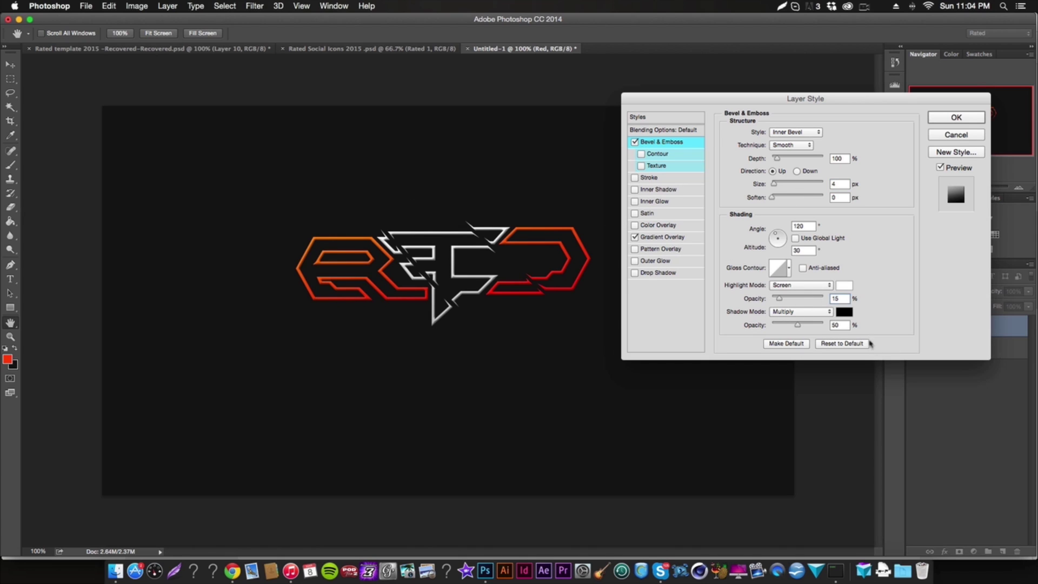
double_click(838, 324)
text(15)
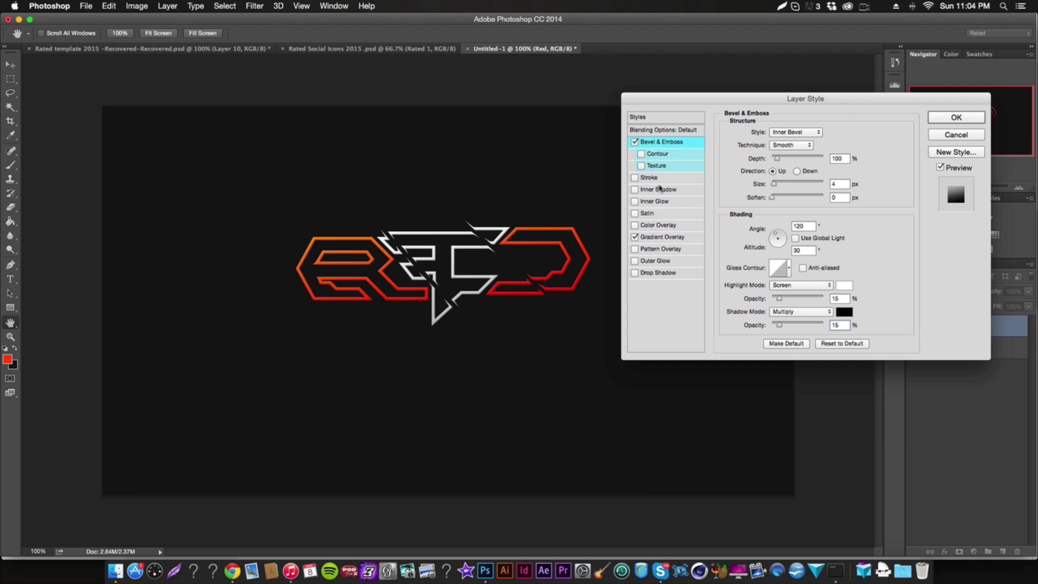
Step: Add an Outer Glow at 100% opacity in Overlay mode and apply the layer effects
click(651, 260)
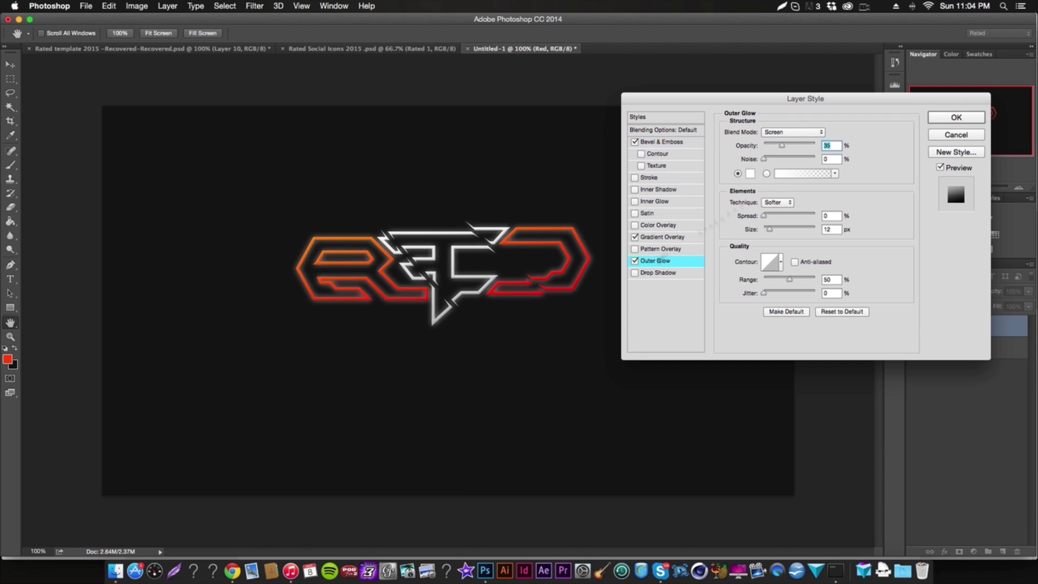
drag(800, 149, 816, 144)
click(793, 132)
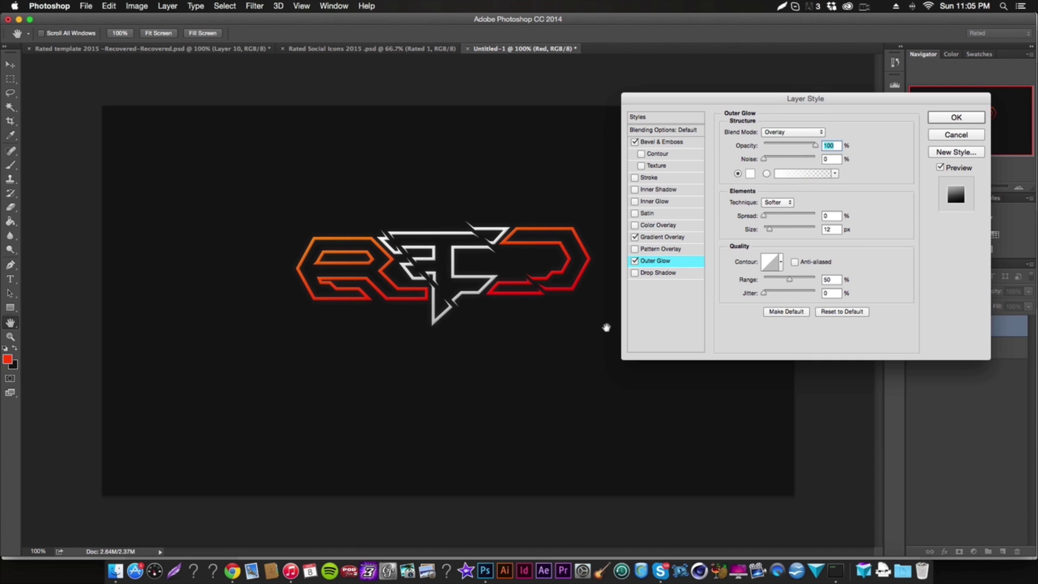
key(Return)
Step: Drag the logo downward toward the centre of the canvas
click(1025, 326)
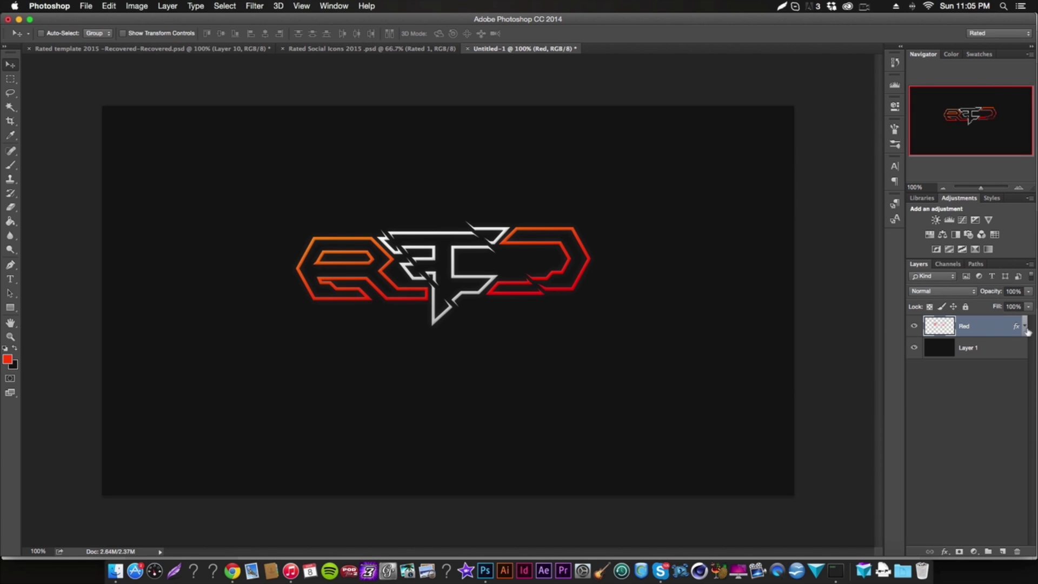
drag(483, 260, 483, 286)
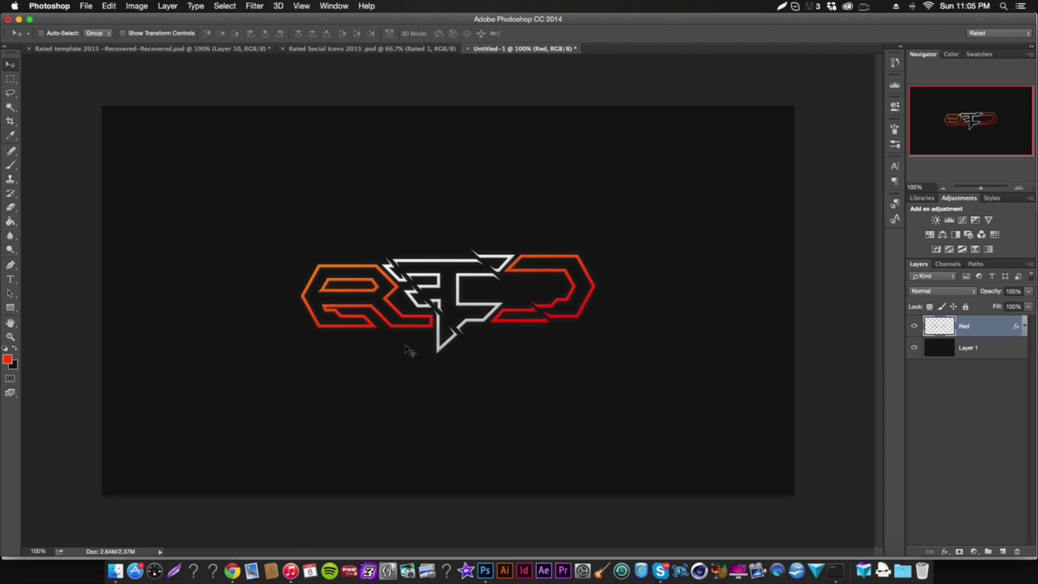
click(7, 358)
Step: Set the foreground colour to light grey dcdcdc and return to the Move tool
mouse_move(809, 145)
mouse_down()
mouse_move(746, 122)
mouse_move(667, 117)
mouse_up()
key(Return)
key(v)
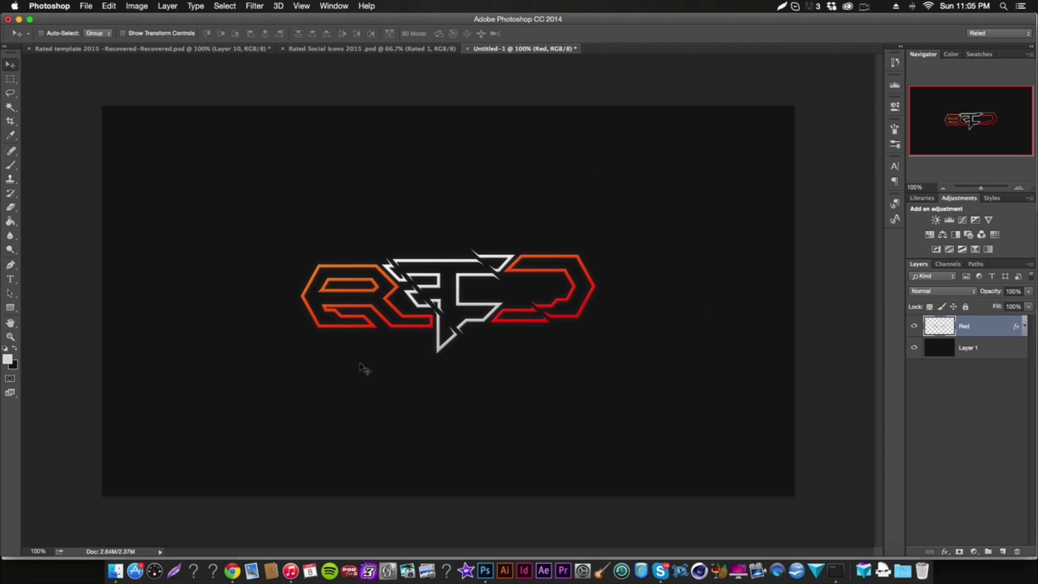